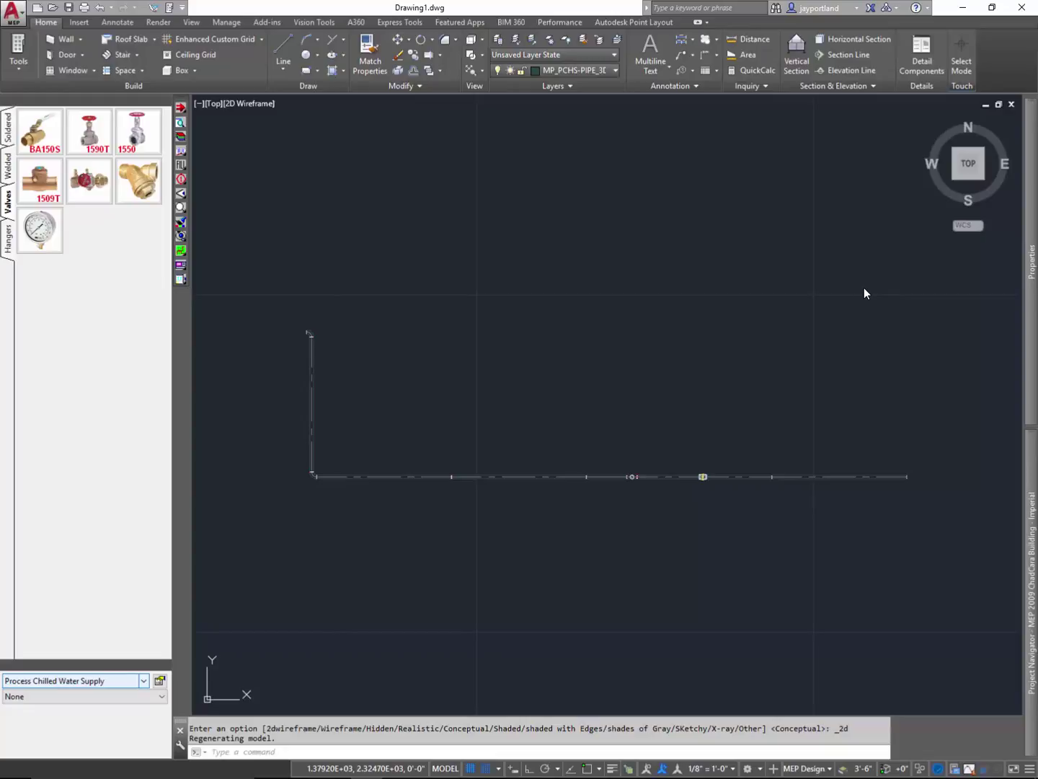
Close the open AutoCAD MEP drawing session and launch CADmep 2017
{"action": "left_click", "coordinate": [1021, 7]}
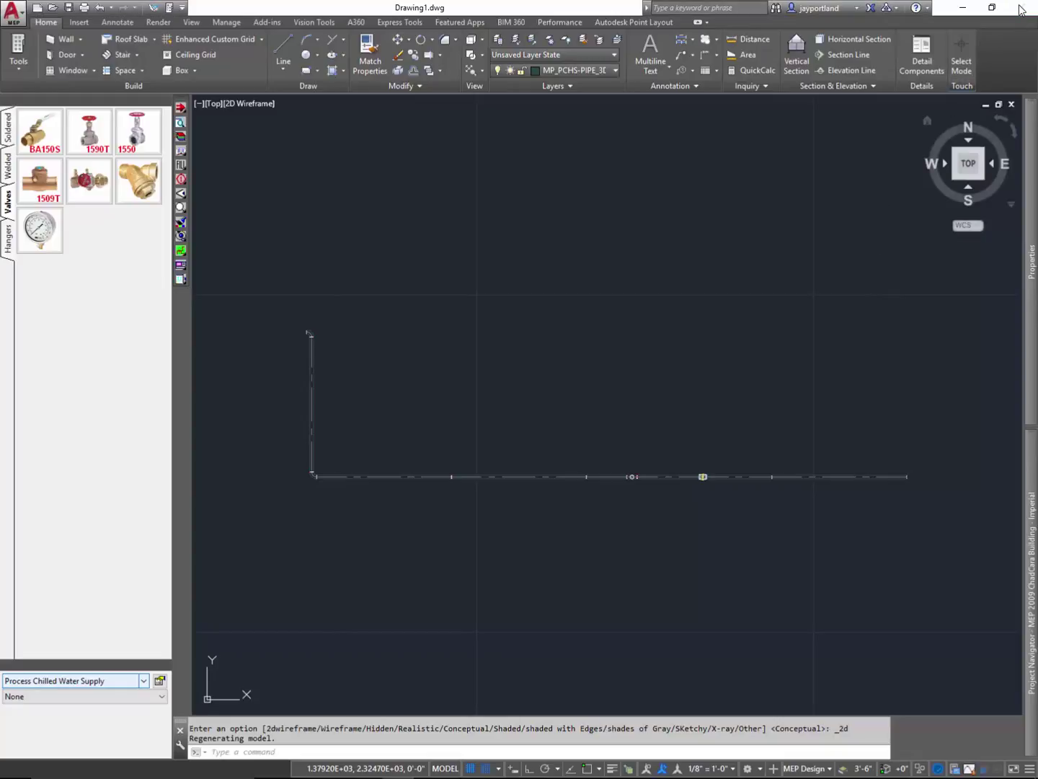
{"action": "left_click", "coordinate": [523, 424]}
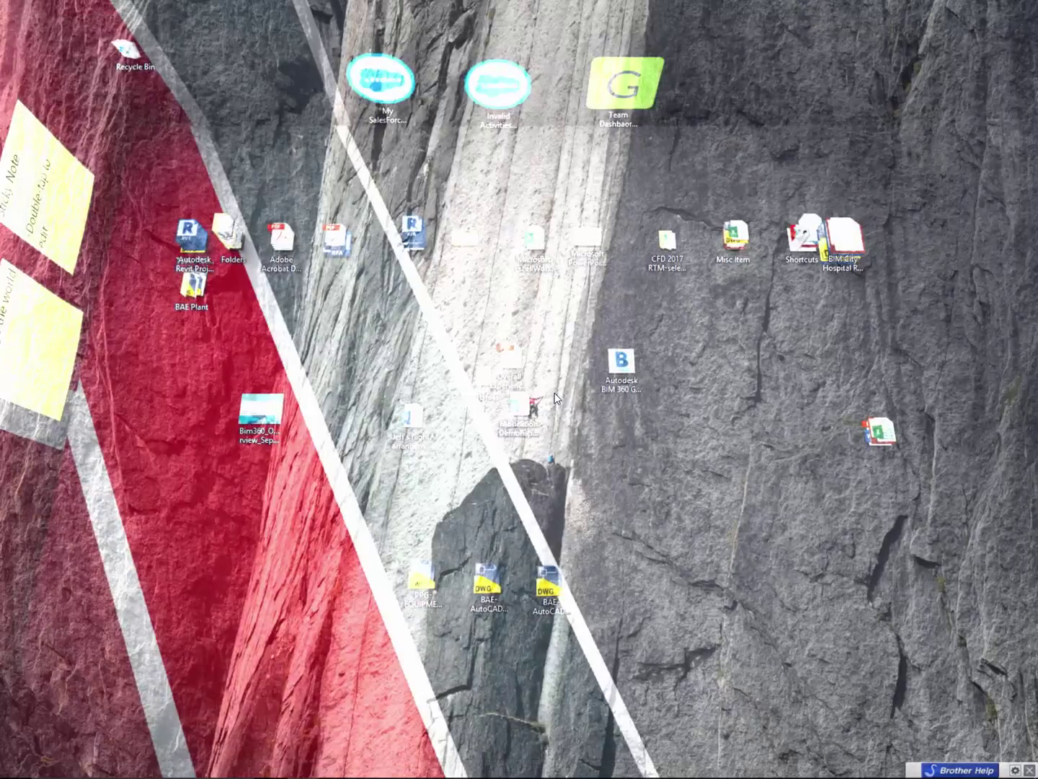
{"action": "key", "text": "super"}
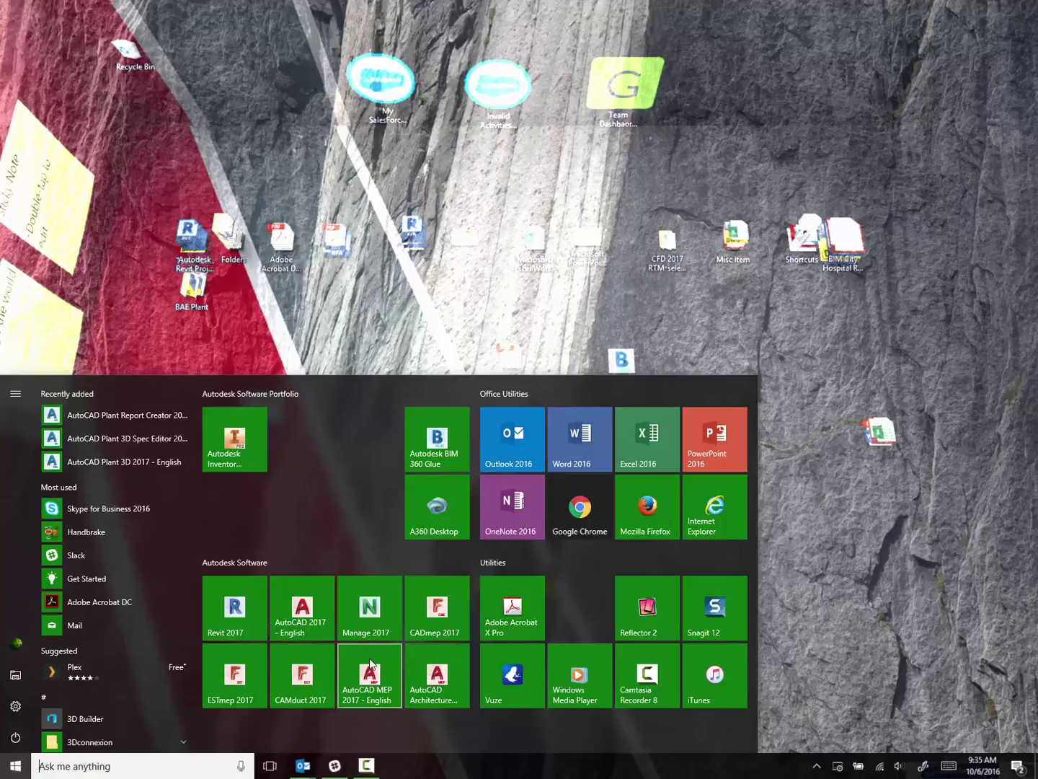
{"action": "left_click", "coordinate": [439, 612]}
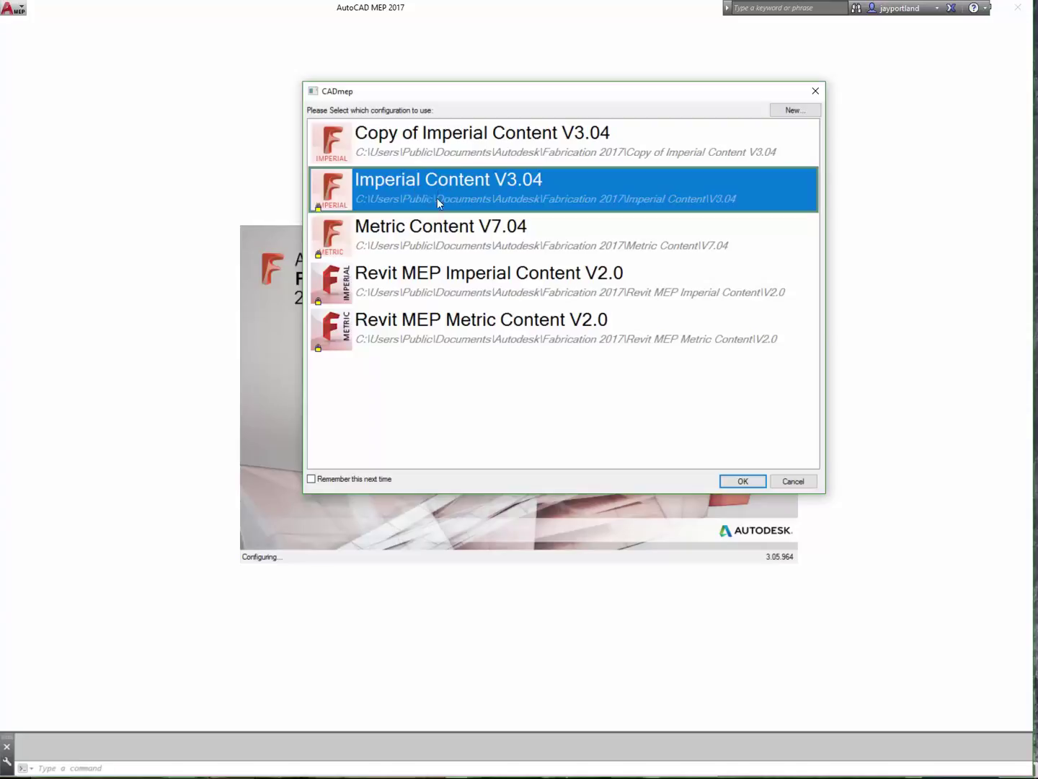
Start CADmep with the Imperial Content V3.04 configuration
{"action": "left_click", "coordinate": [426, 244]}
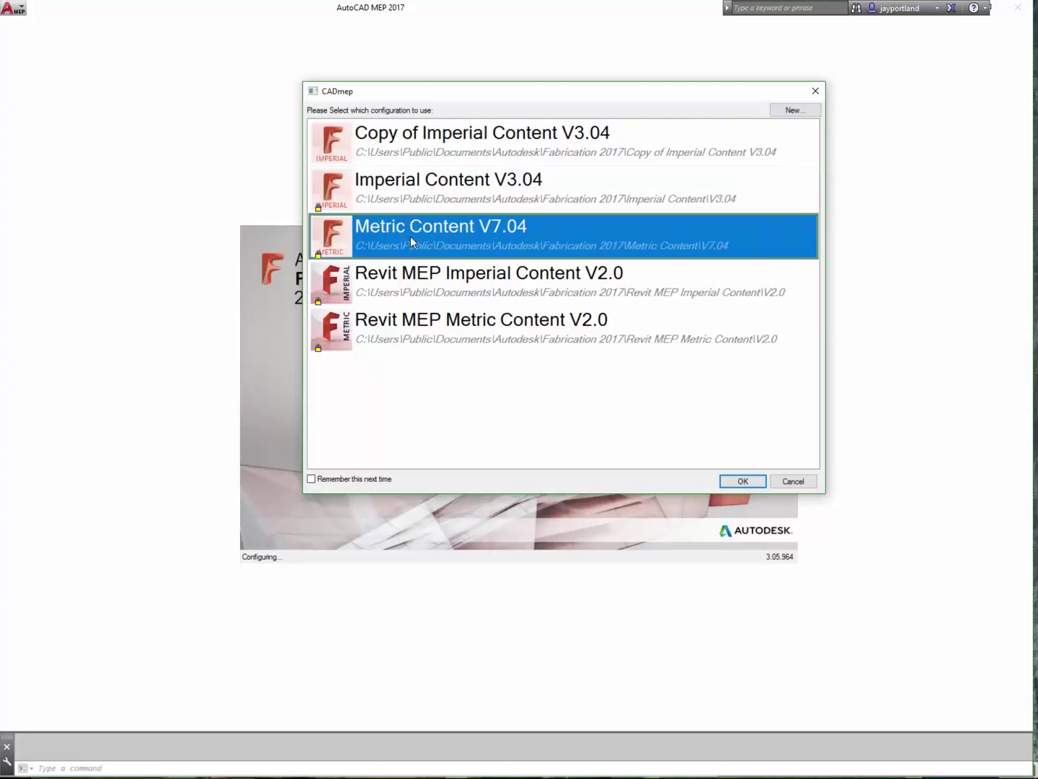
{"action": "left_click", "coordinate": [460, 197]}
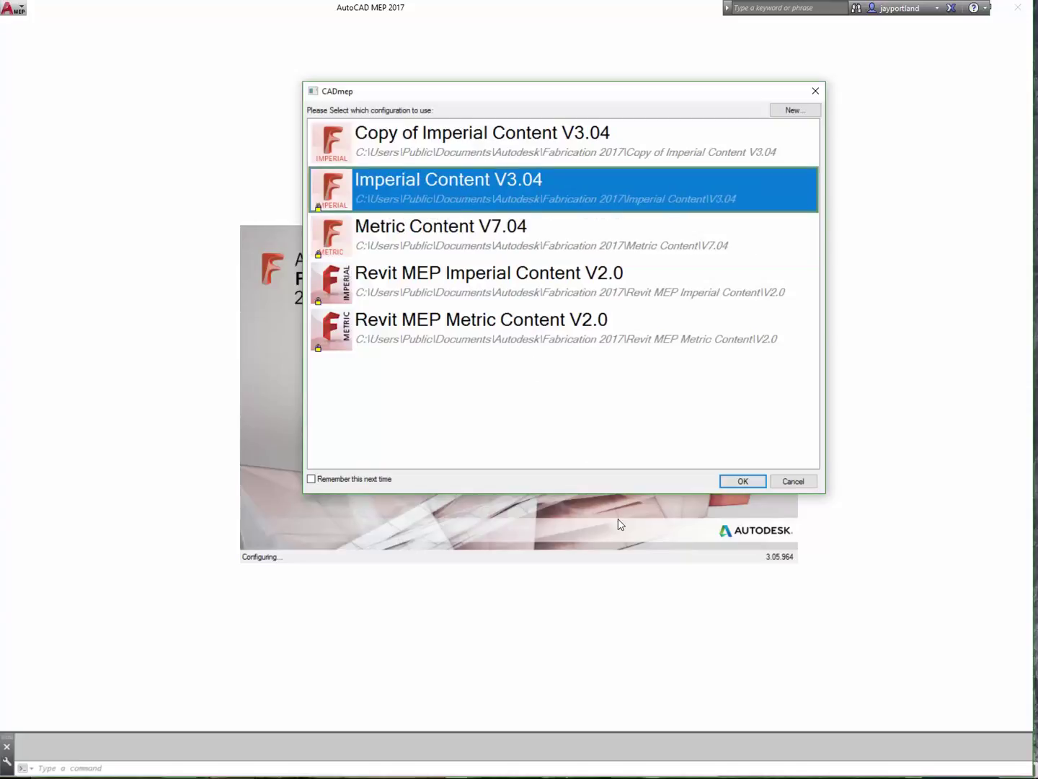
{"action": "left_click", "coordinate": [745, 481]}
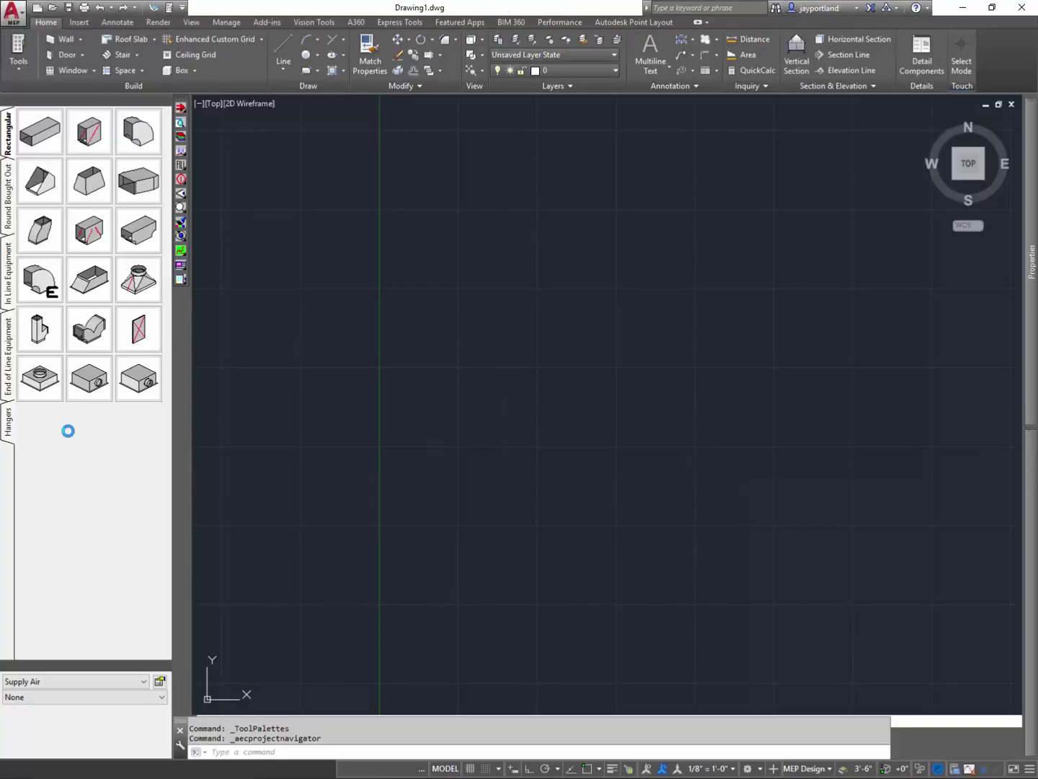
{"action": "mouse_move", "coordinate": [66, 426]}
{"action": "left_mouse_down"}
{"action": "mouse_move", "coordinate": [160, 381]}
{"action": "mouse_move", "coordinate": [166, 169]}
{"action": "mouse_move", "coordinate": [134, 107]}
{"action": "mouse_move", "coordinate": [32, 103]}
{"action": "mouse_move", "coordinate": [2, 117]}
{"action": "mouse_move", "coordinate": [4, 451]}
{"action": "mouse_move", "coordinate": [73, 447]}
{"action": "mouse_move", "coordinate": [96, 424]}
{"action": "left_mouse_up"}
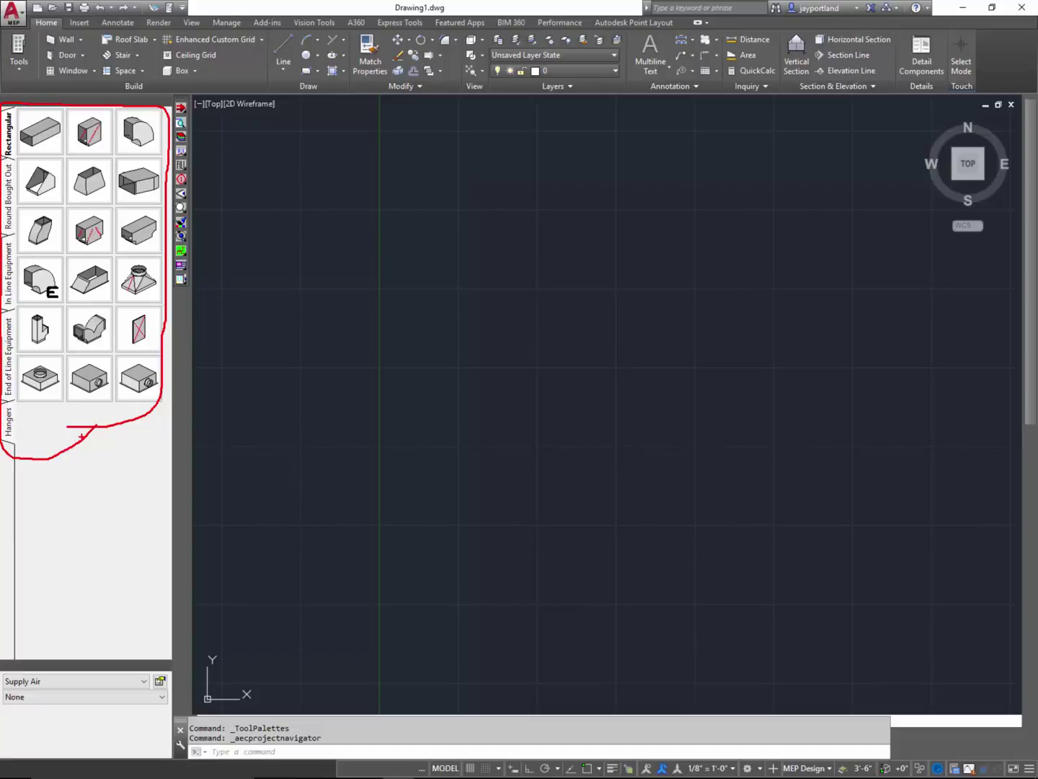
{"action": "mouse_move", "coordinate": [154, 656]}
{"action": "left_mouse_down"}
{"action": "mouse_move", "coordinate": [93, 655]}
{"action": "mouse_move", "coordinate": [2, 685]}
{"action": "mouse_move", "coordinate": [57, 761]}
{"action": "mouse_move", "coordinate": [165, 759]}
{"action": "mouse_move", "coordinate": [188, 686]}
{"action": "mouse_move", "coordinate": [126, 659]}
{"action": "left_mouse_up"}
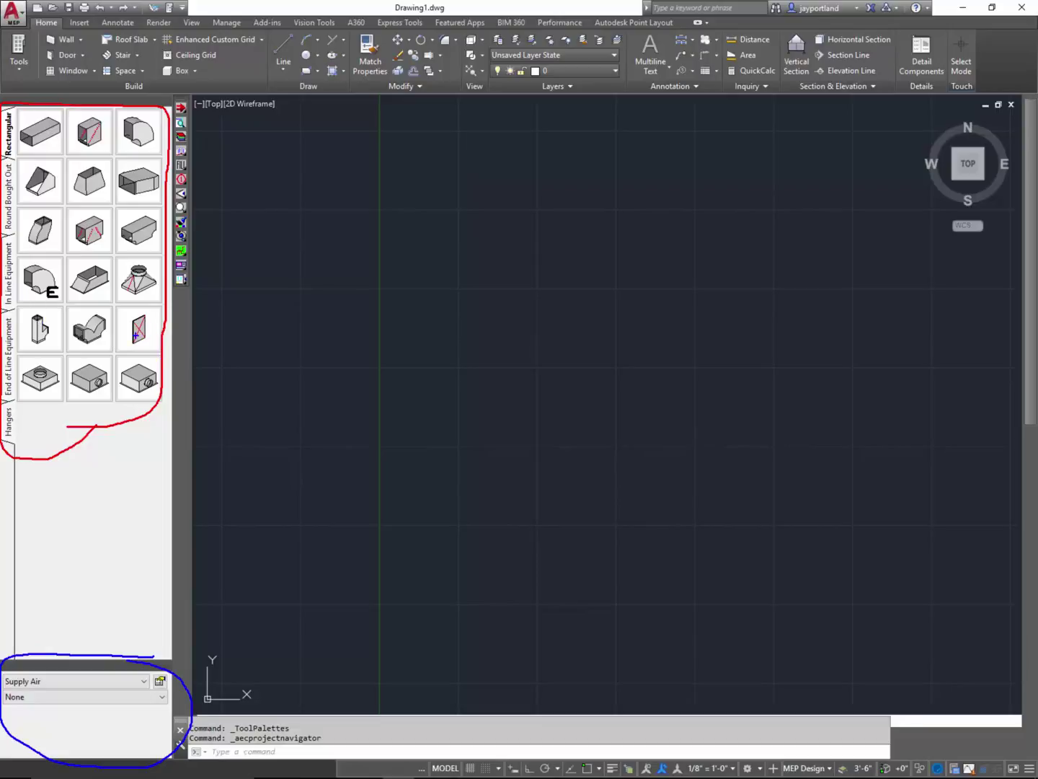
{"action": "mouse_move", "coordinate": [218, 319]}
{"action": "left_mouse_down"}
{"action": "mouse_move", "coordinate": [251, 144]}
{"action": "mouse_move", "coordinate": [171, 78]}
{"action": "mouse_move", "coordinate": [162, 256]}
{"action": "mouse_move", "coordinate": [180, 311]}
{"action": "mouse_move", "coordinate": [212, 314]}
{"action": "left_mouse_up"}
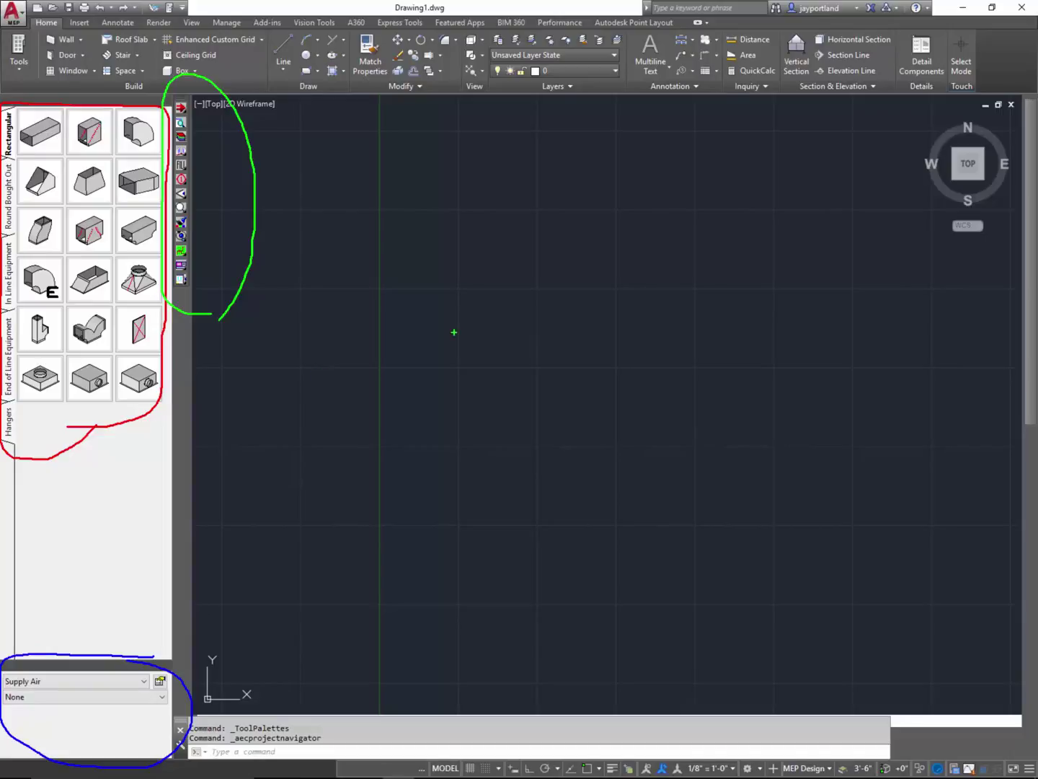
{"action": "key", "text": "Escape"}
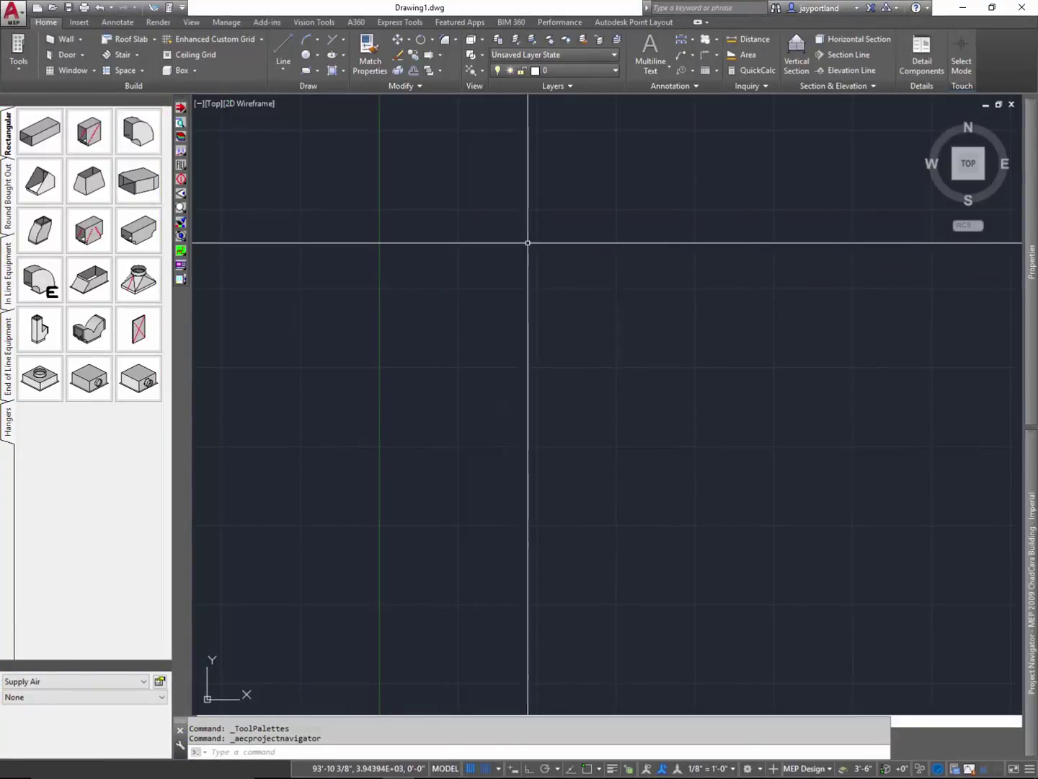
Review the CADmep commands offered for the empty drawing area, without running any of them
{"action": "right_click", "coordinate": [640, 254]}
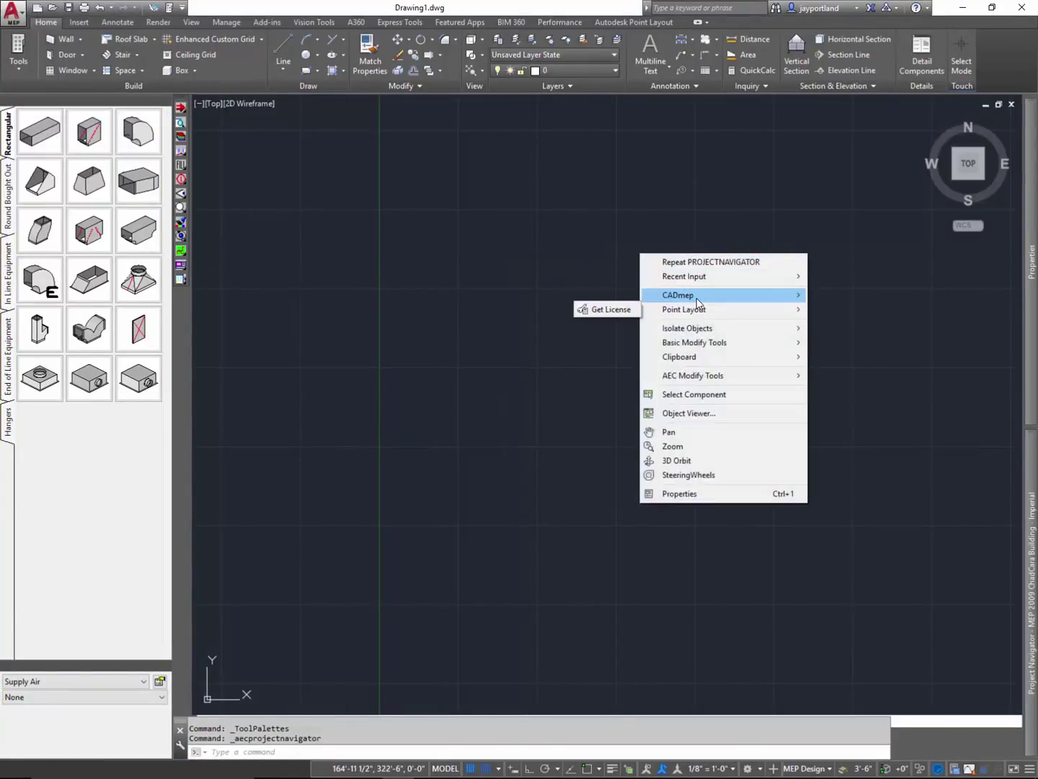
{"action": "mouse_move", "coordinate": [696, 301]}
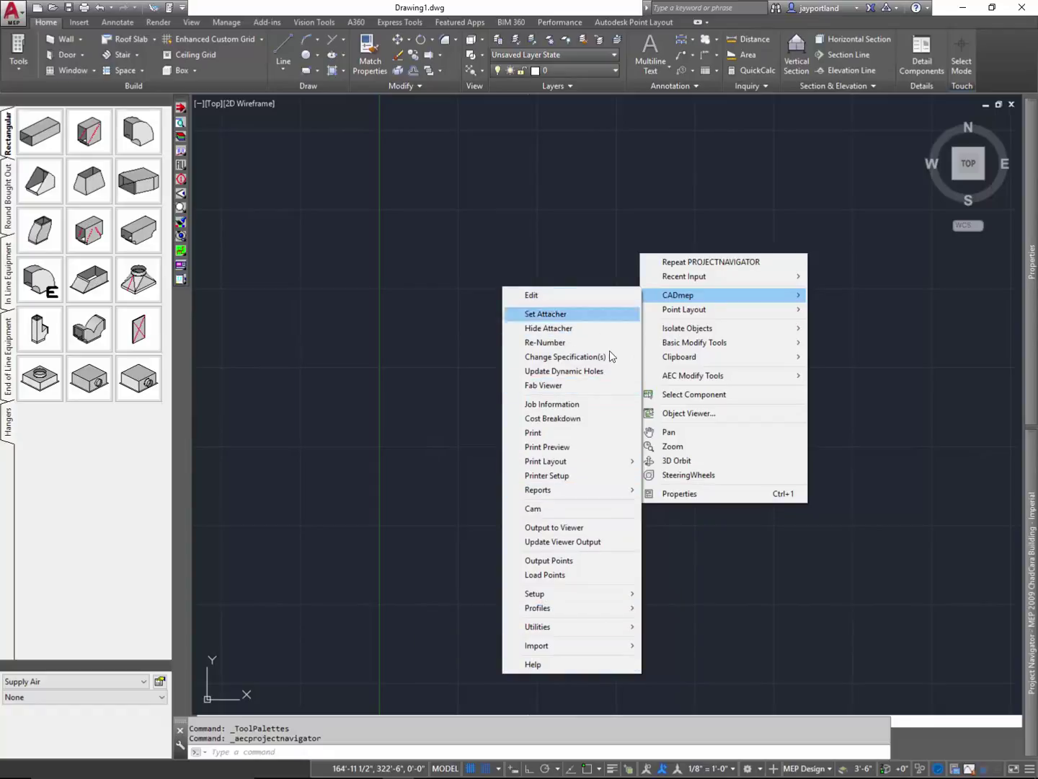
{"action": "left_click", "coordinate": [741, 574]}
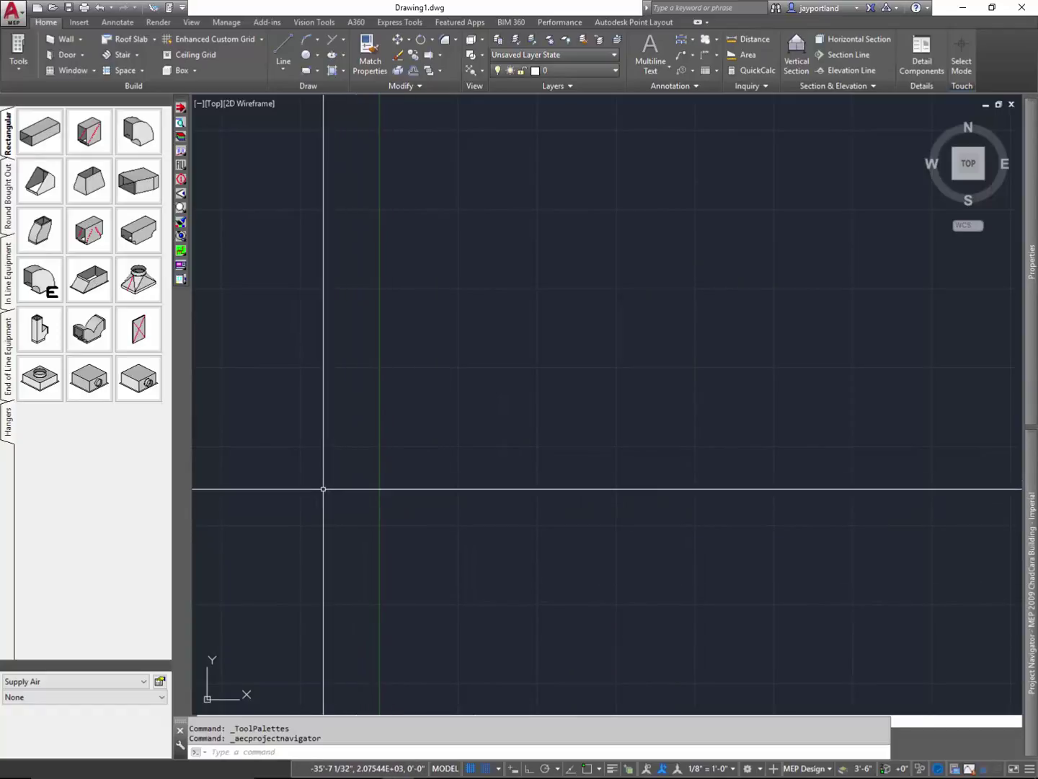
Change the service to Process Chilled Water Supply from the ADSK - Hydronic group
{"action": "left_click", "coordinate": [143, 681]}
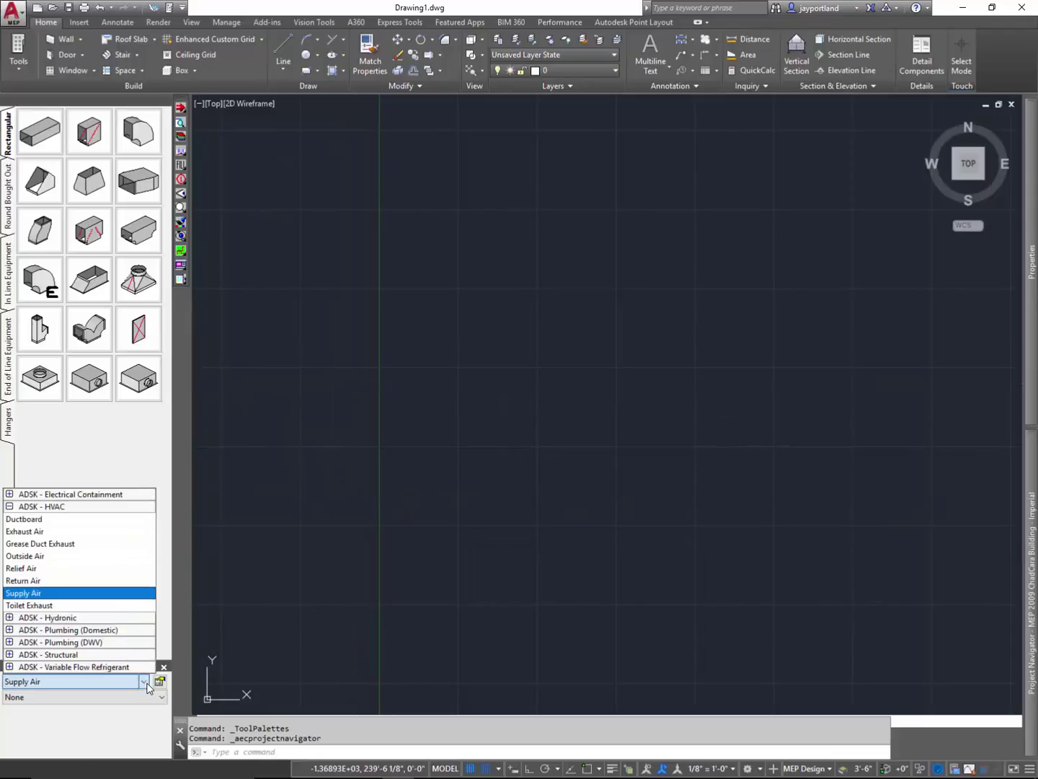
{"action": "left_click", "coordinate": [10, 506]}
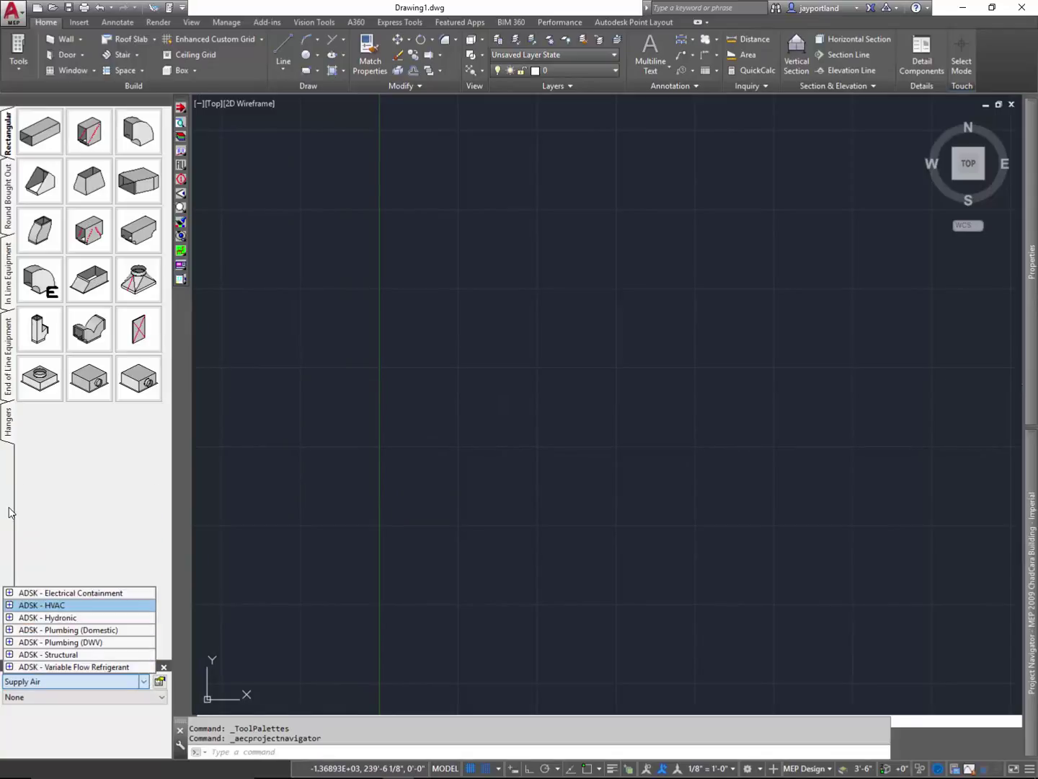
{"action": "left_click", "coordinate": [9, 618]}
{"action": "left_click", "coordinate": [50, 617]}
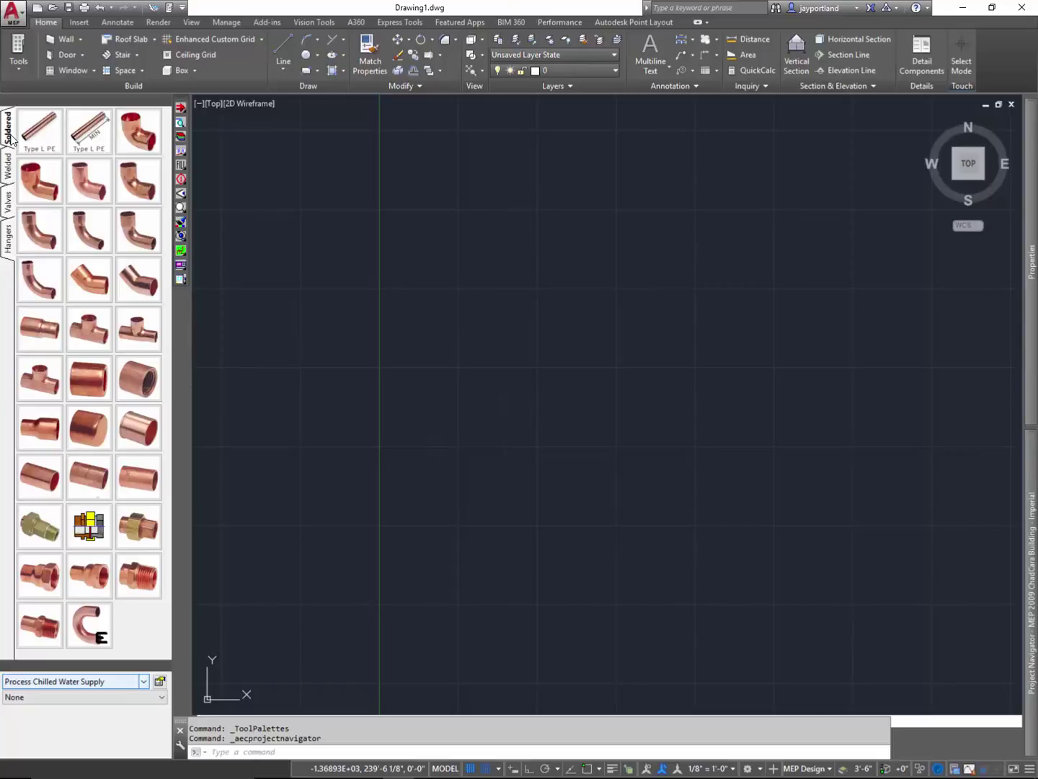
Look through the Welded, Valves and Hangers parts of the Process Chilled Water Supply service
{"action": "left_click", "coordinate": [9, 168]}
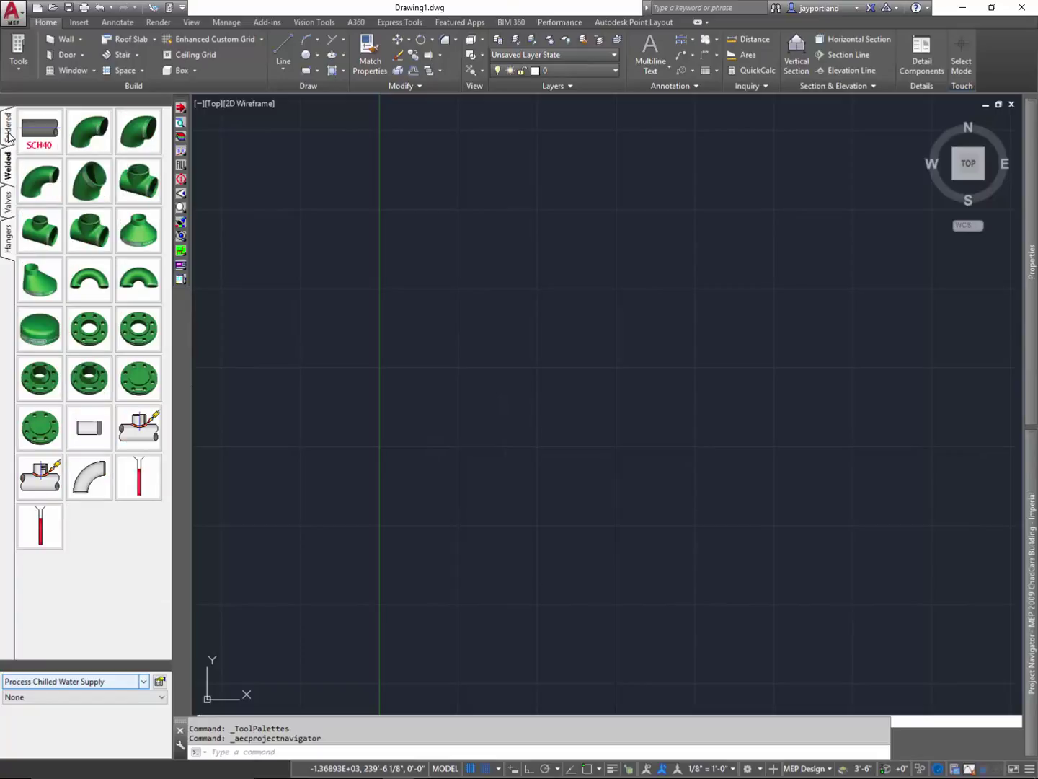
{"action": "left_click", "coordinate": [9, 204]}
{"action": "left_click", "coordinate": [9, 257]}
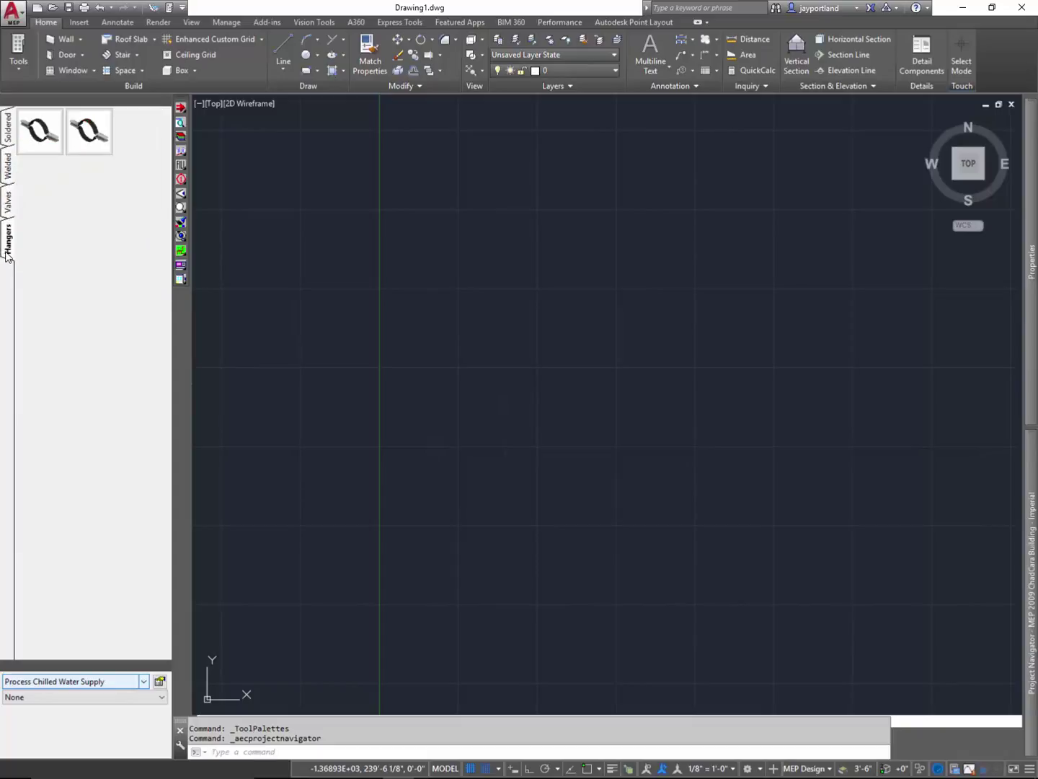
{"action": "left_click", "coordinate": [9, 171]}
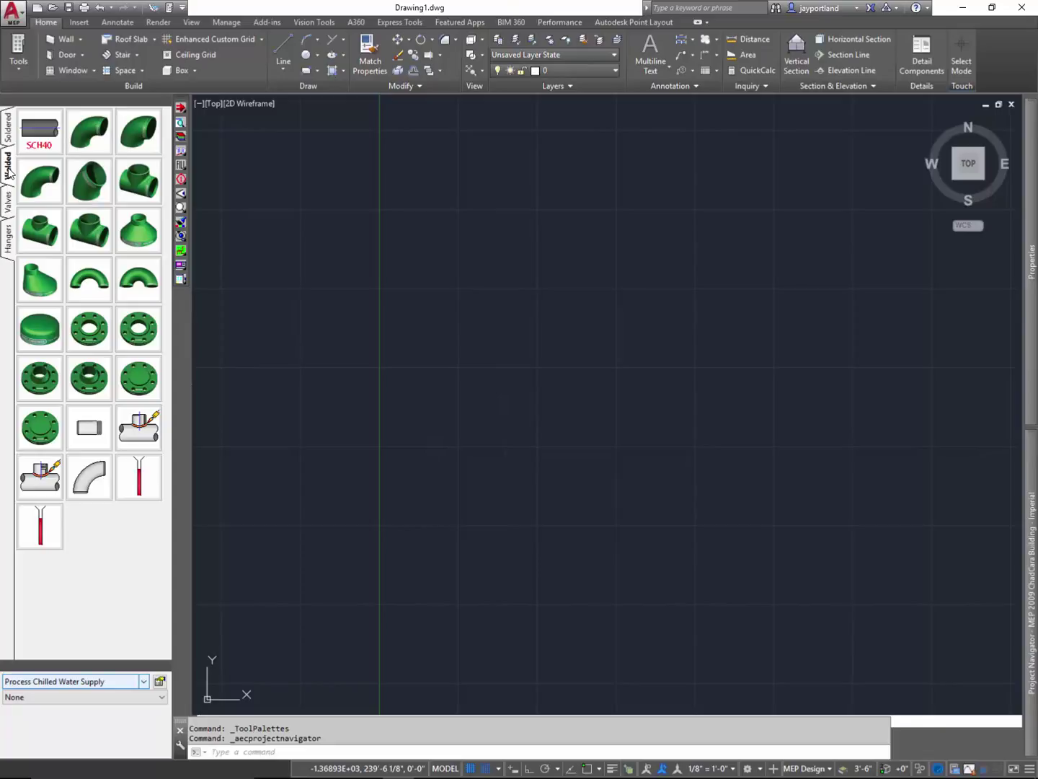
Switch the service to Waste from ADSK - Plumbing (DWV) and browse its Tapped, DWV Copper and No Hub parts
{"action": "left_click", "coordinate": [144, 681]}
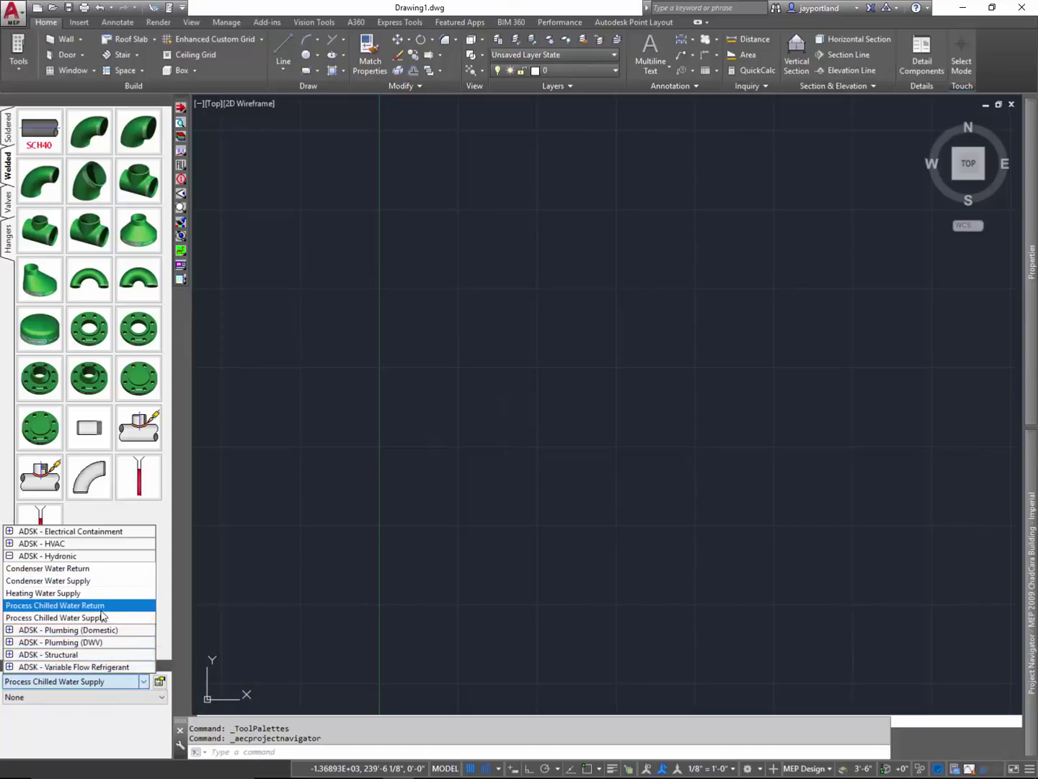
{"action": "left_click", "coordinate": [10, 642]}
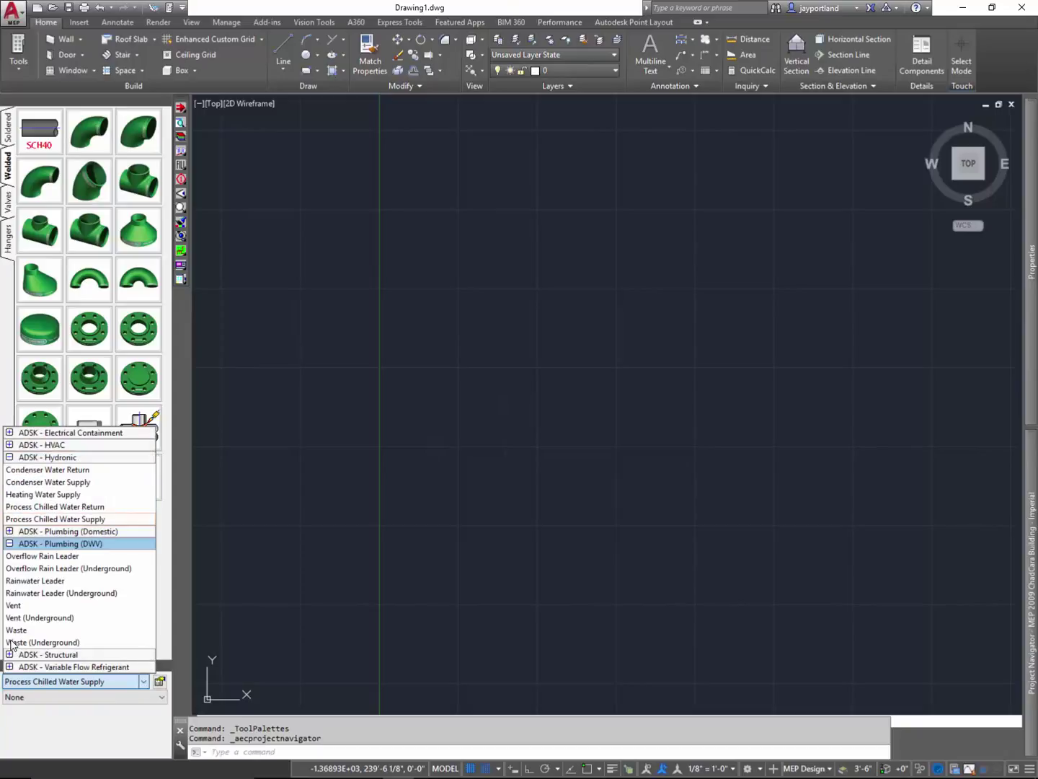
{"action": "left_click", "coordinate": [46, 632]}
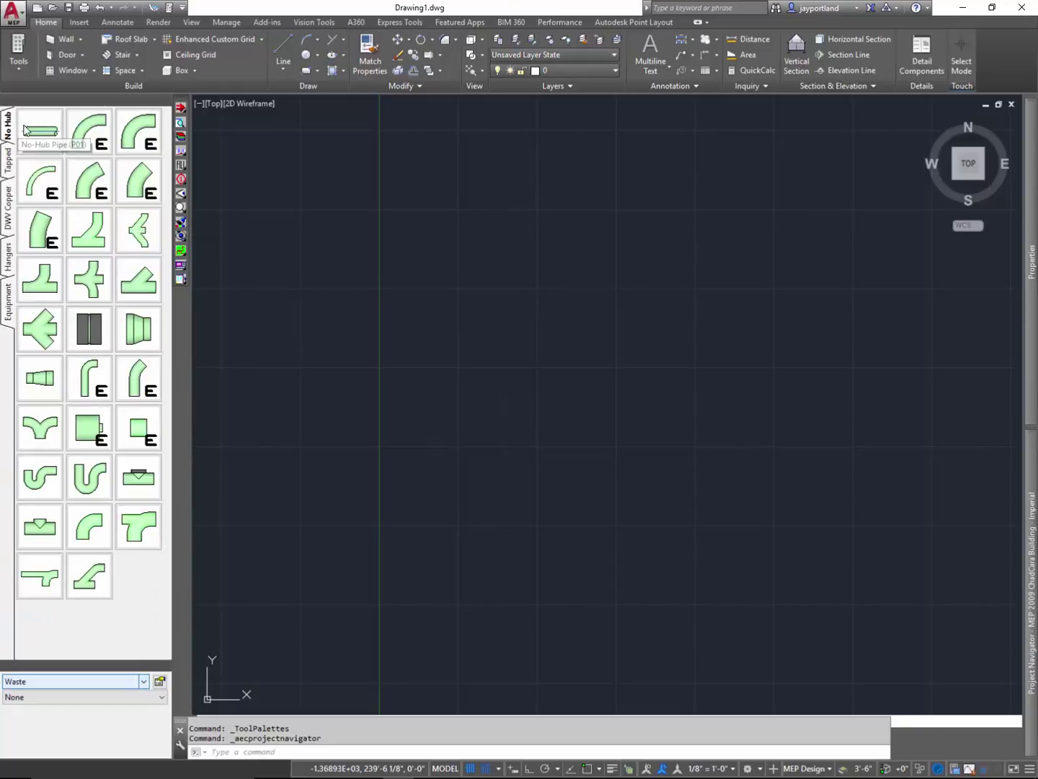
{"action": "left_click", "coordinate": [9, 170]}
{"action": "left_click", "coordinate": [8, 211]}
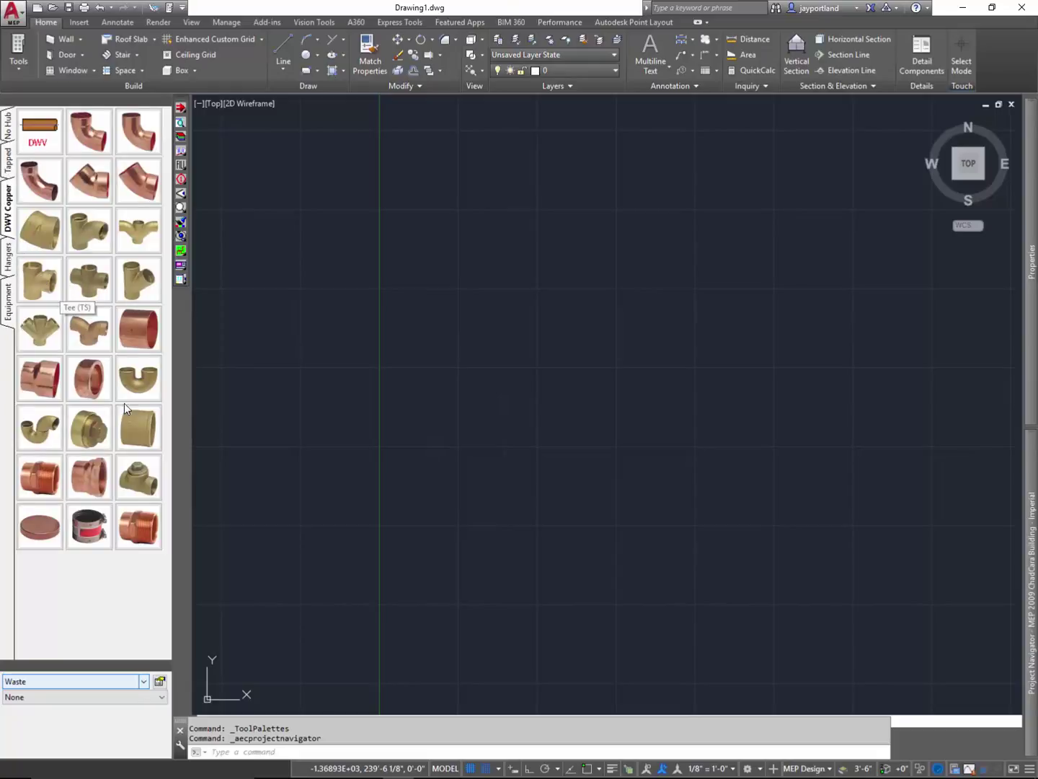
{"action": "left_click", "coordinate": [9, 136]}
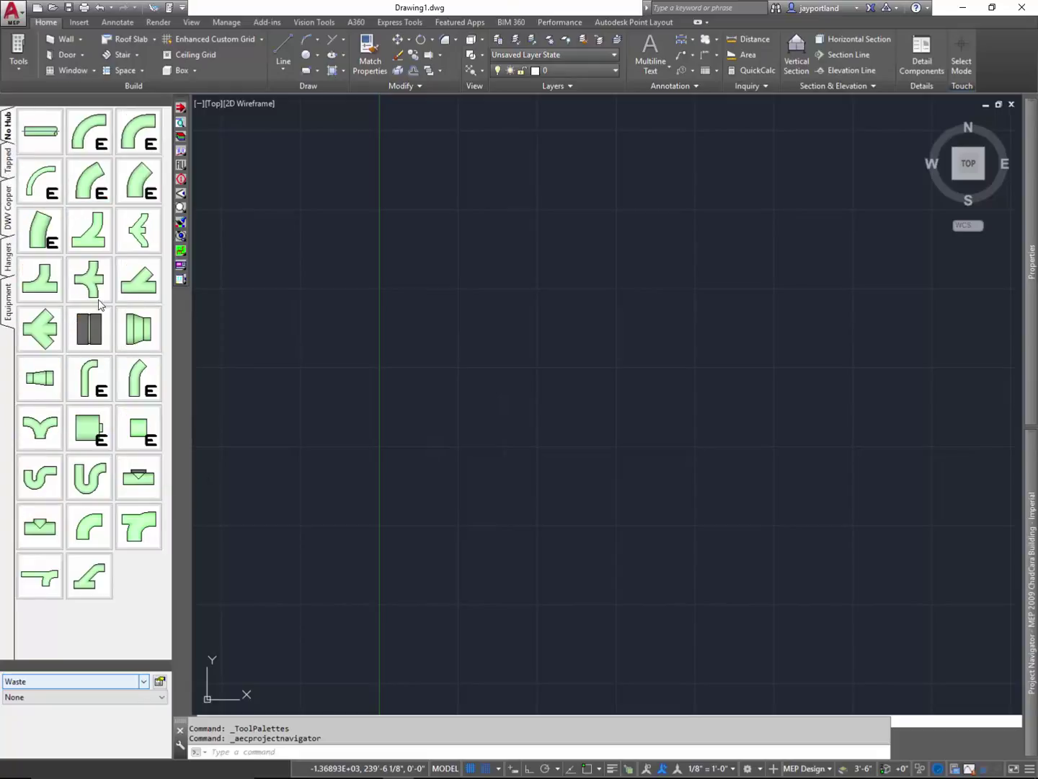
Return the service from Waste to Process Chilled Water Supply in the ADSK - Hydronic group
{"action": "left_click", "coordinate": [145, 681]}
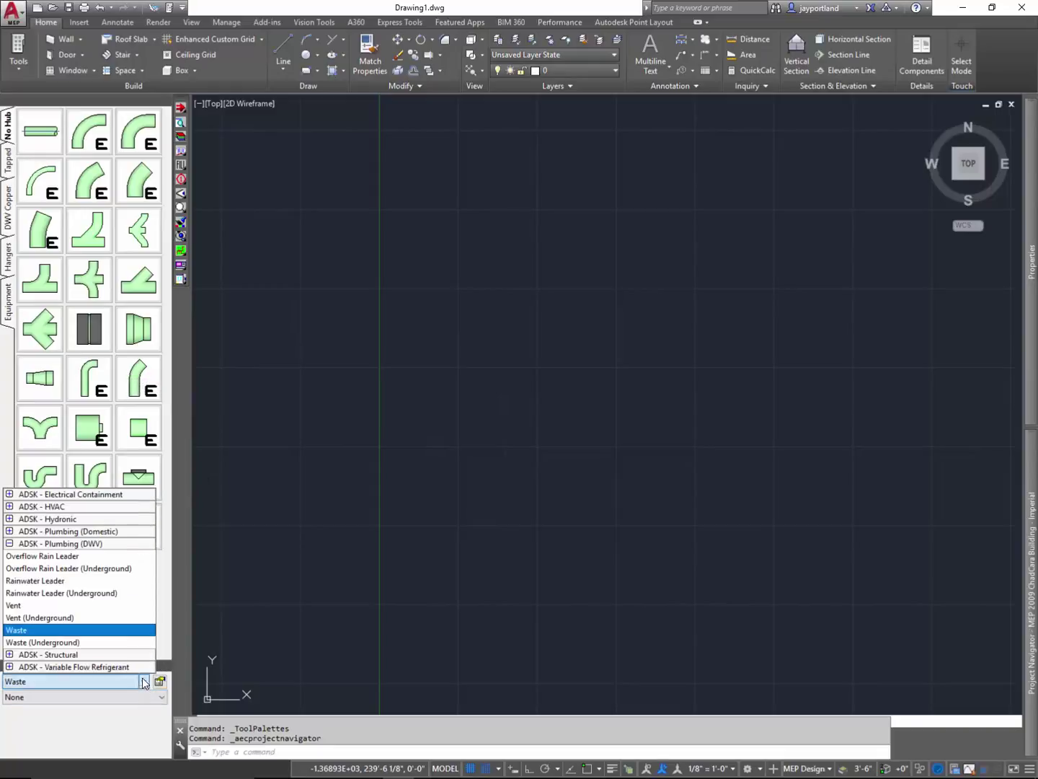
{"action": "left_click", "coordinate": [9, 543]}
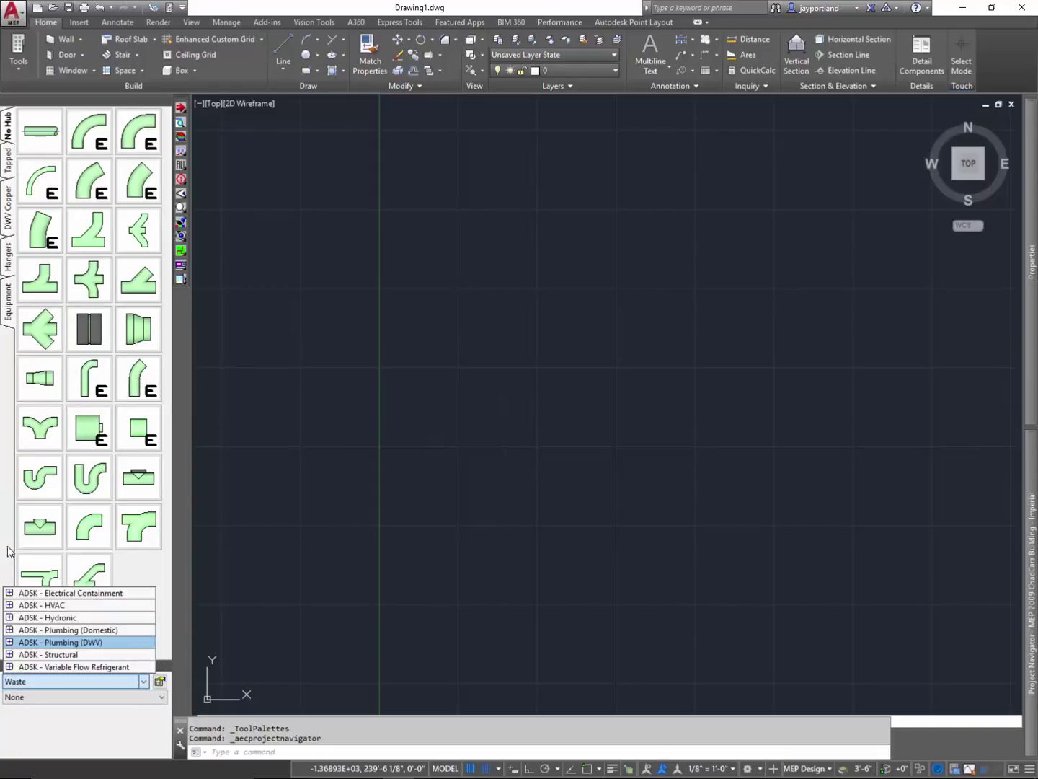
{"action": "left_click", "coordinate": [9, 617]}
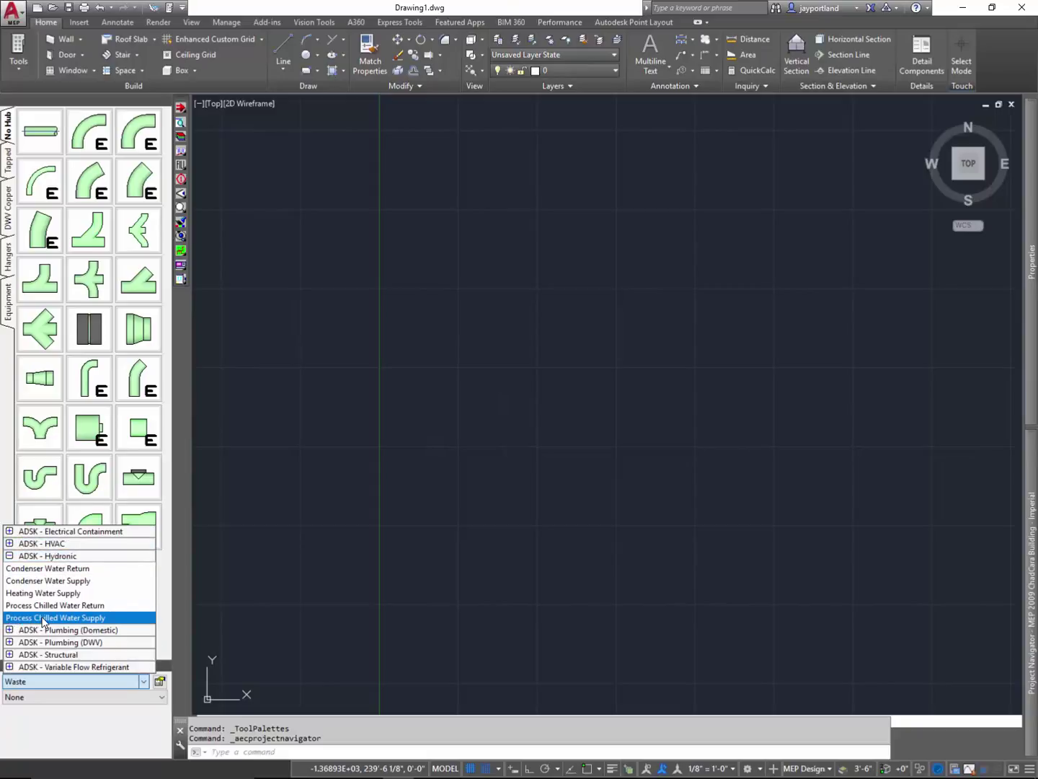
{"action": "left_click", "coordinate": [42, 618]}
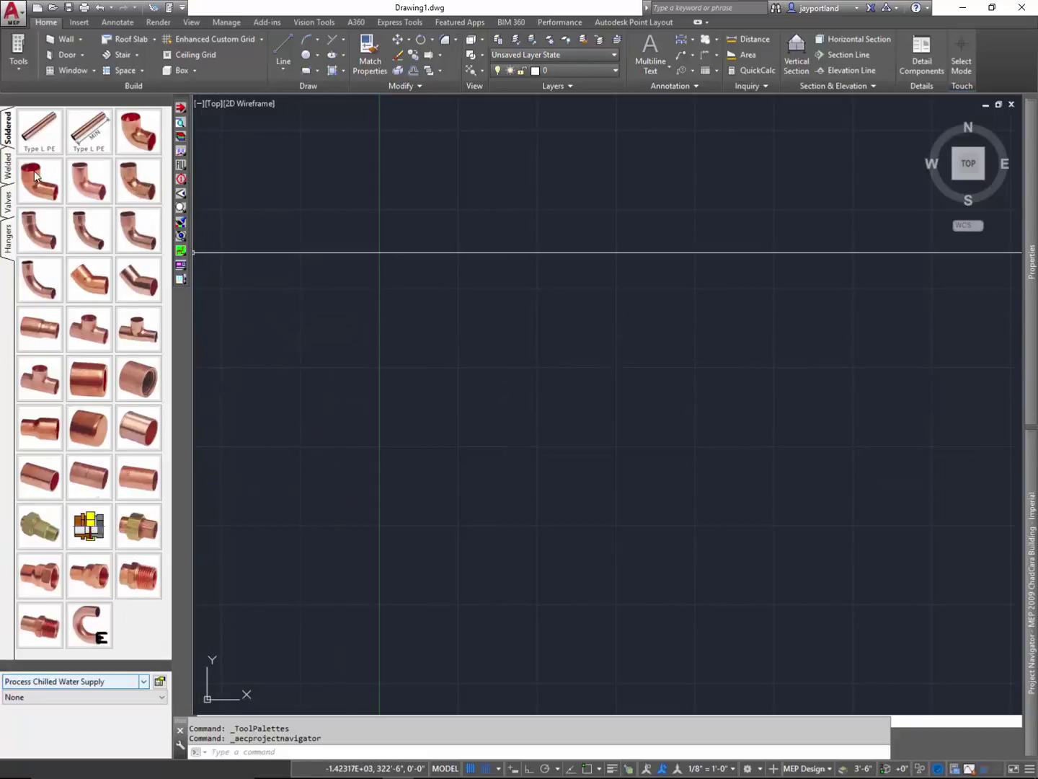
Add a 6" SCH40 black steel pipe with 240.000 length from the Welded parts of the Process Chilled Water Supply service
{"action": "left_click", "coordinate": [9, 167]}
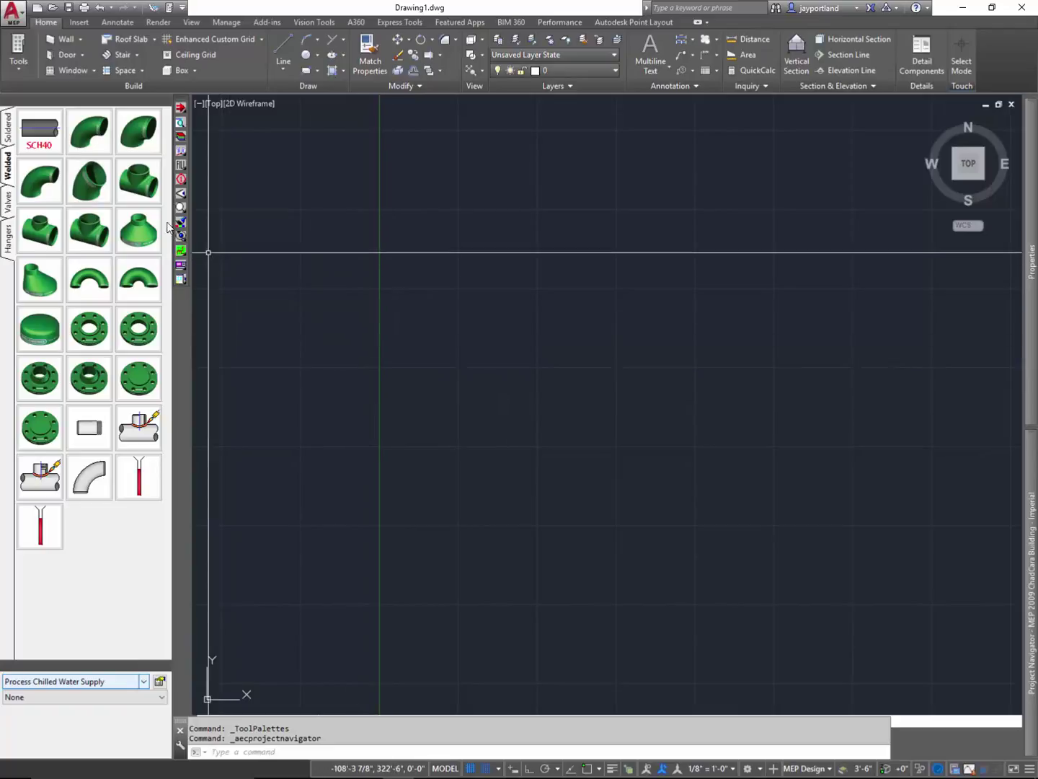
{"action": "left_click", "coordinate": [45, 133]}
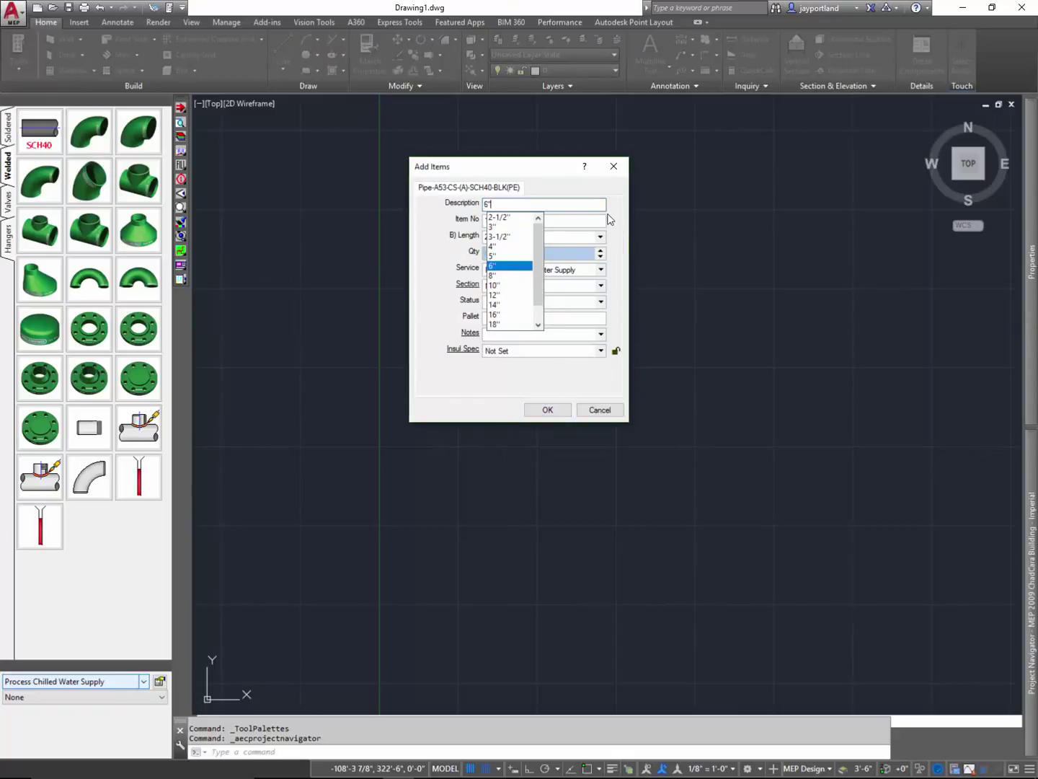
{"action": "key", "text": "Tab"}
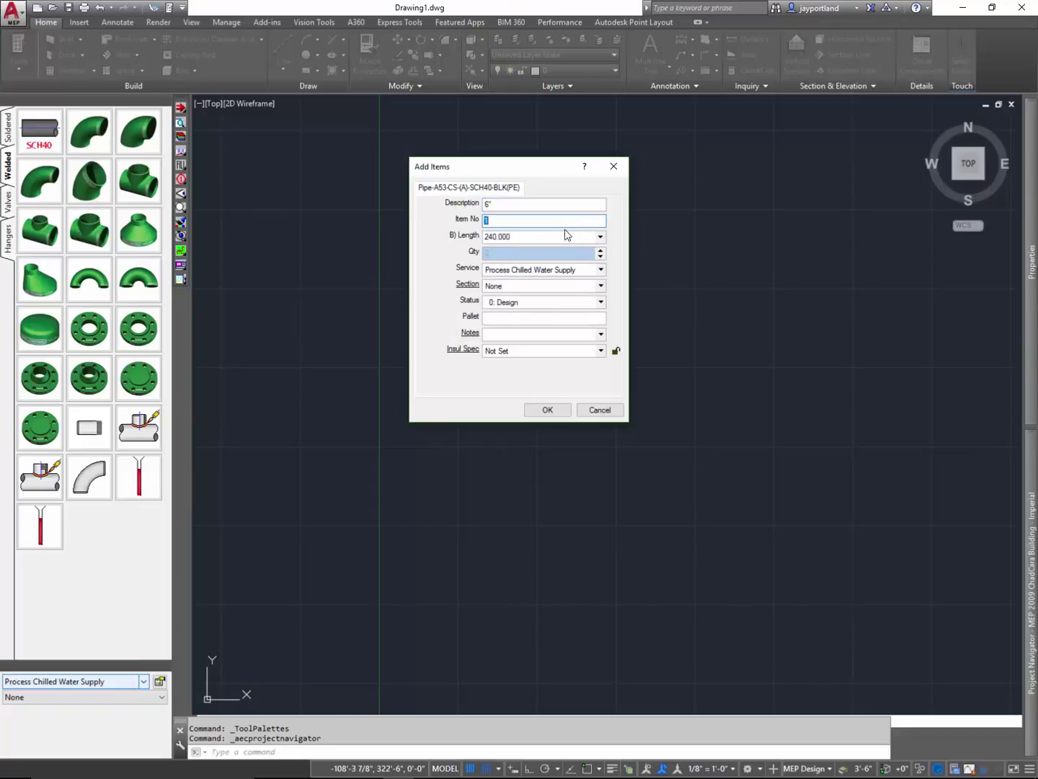
{"action": "key", "text": "Tab"}
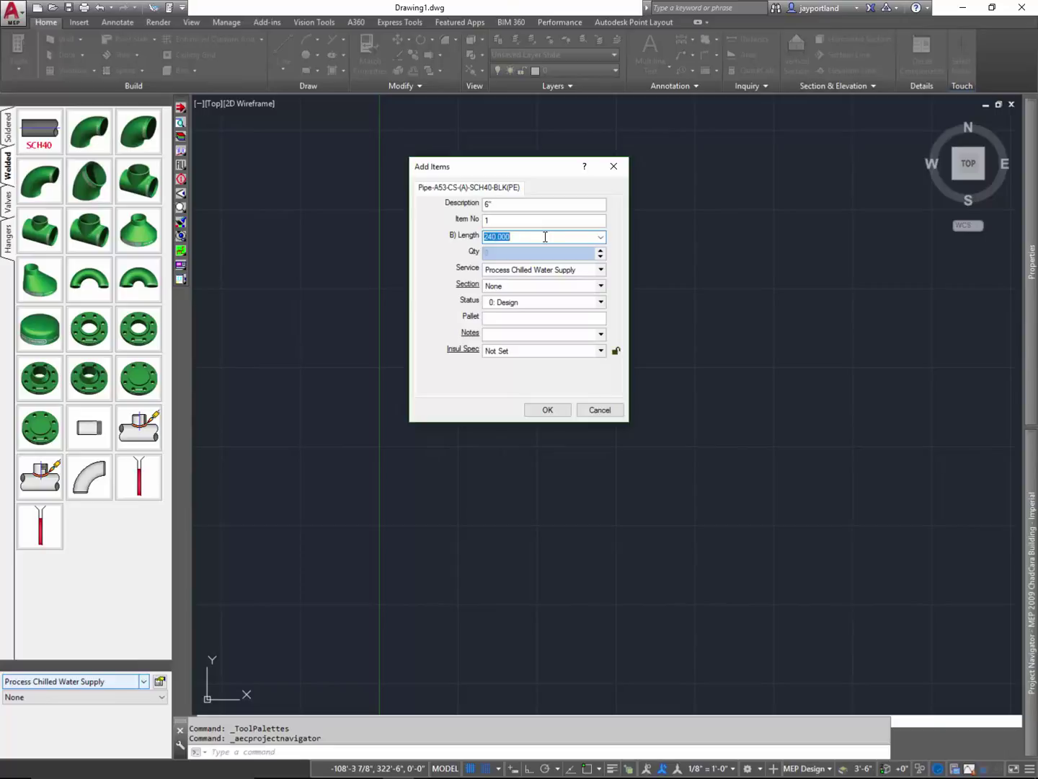
{"action": "left_click", "coordinate": [549, 413]}
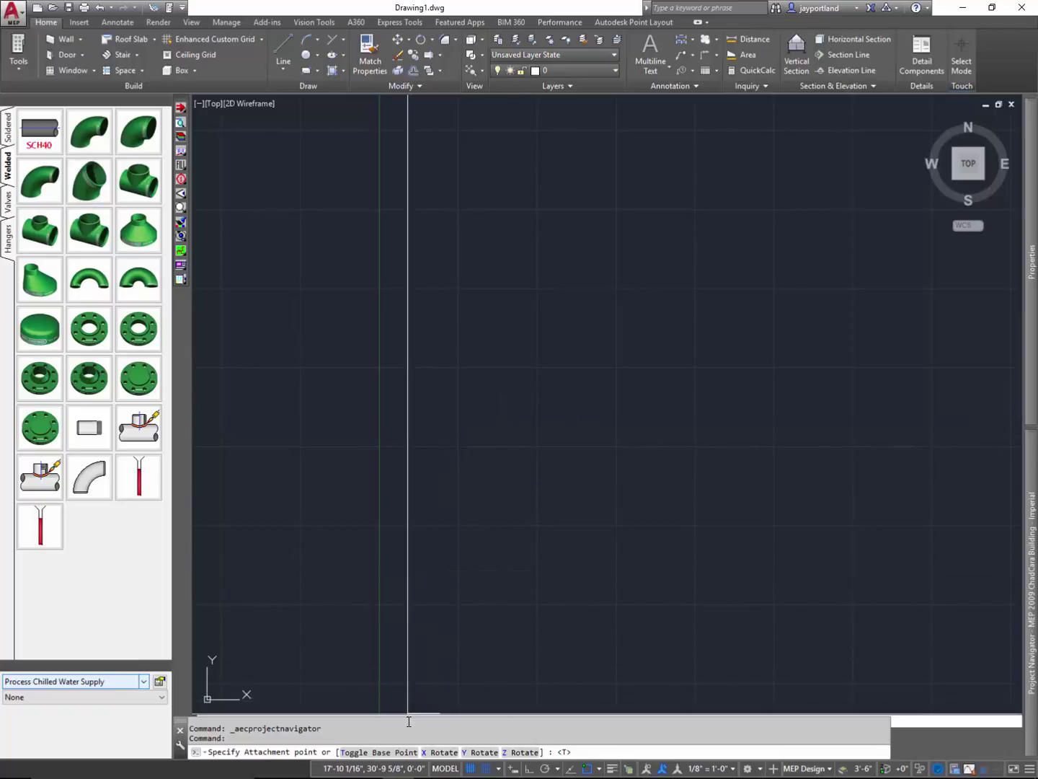
Toggle the pipe's base point, rotate it about Z until it extends horizontally rightward, and place it with zero X, Y and Z offsets
{"action": "left_click", "coordinate": [404, 751]}
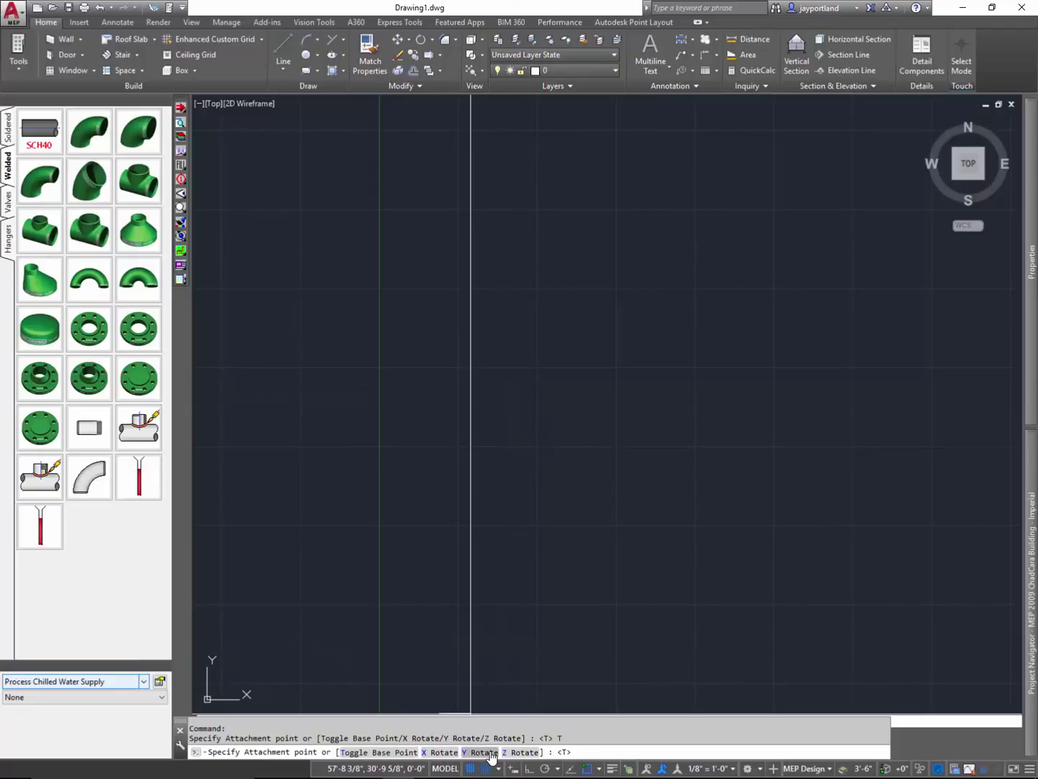
{"action": "left_click", "coordinate": [520, 752]}
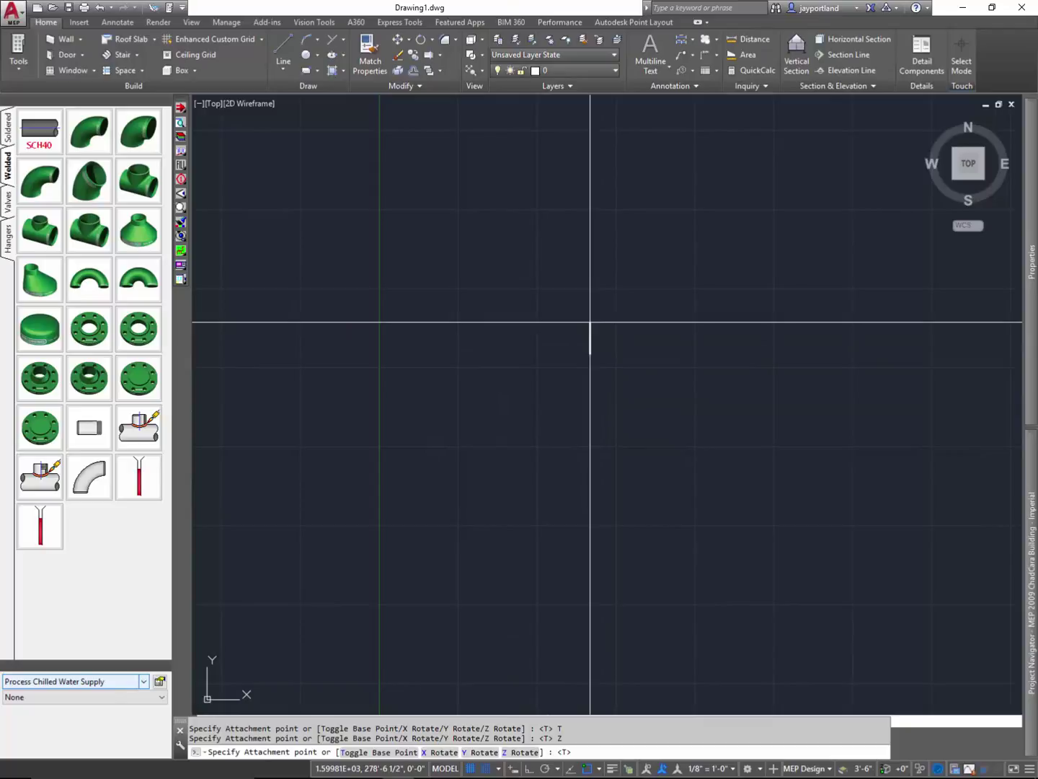
{"action": "type", "text": "z"}
{"action": "key", "text": "Return"}
{"action": "scroll", "coordinate": [598, 346], "scroll_direction": "up", "scroll_amount": 10}
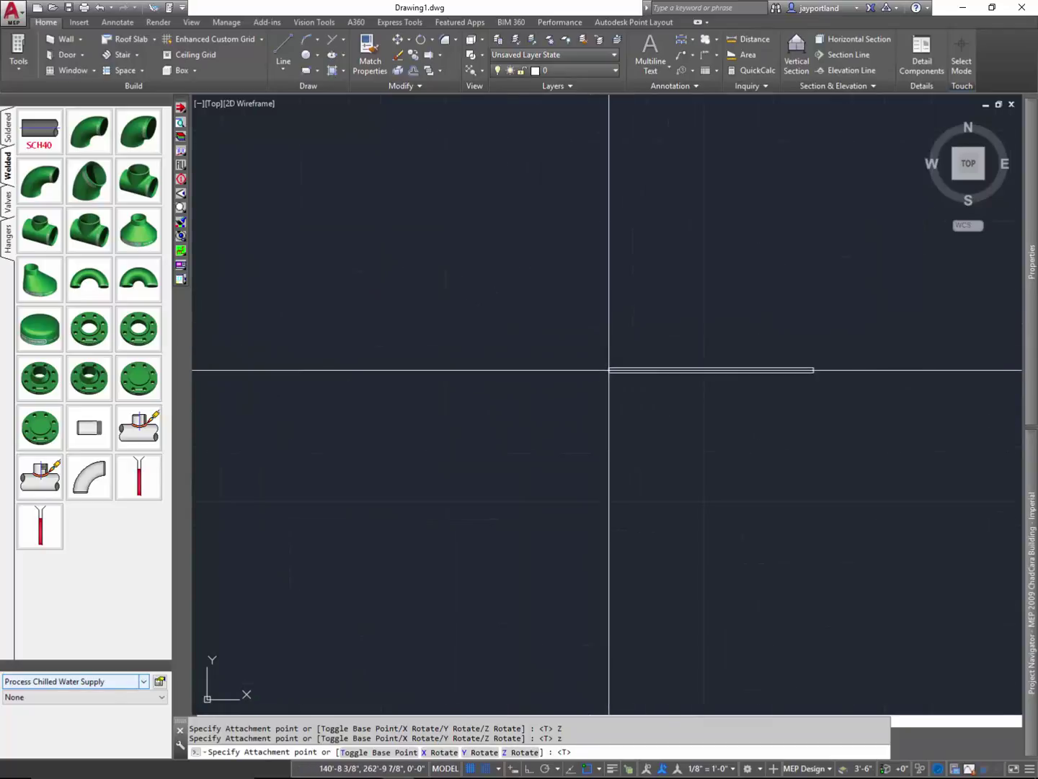
{"action": "type", "text": "z"}
{"action": "key", "text": "Return"}
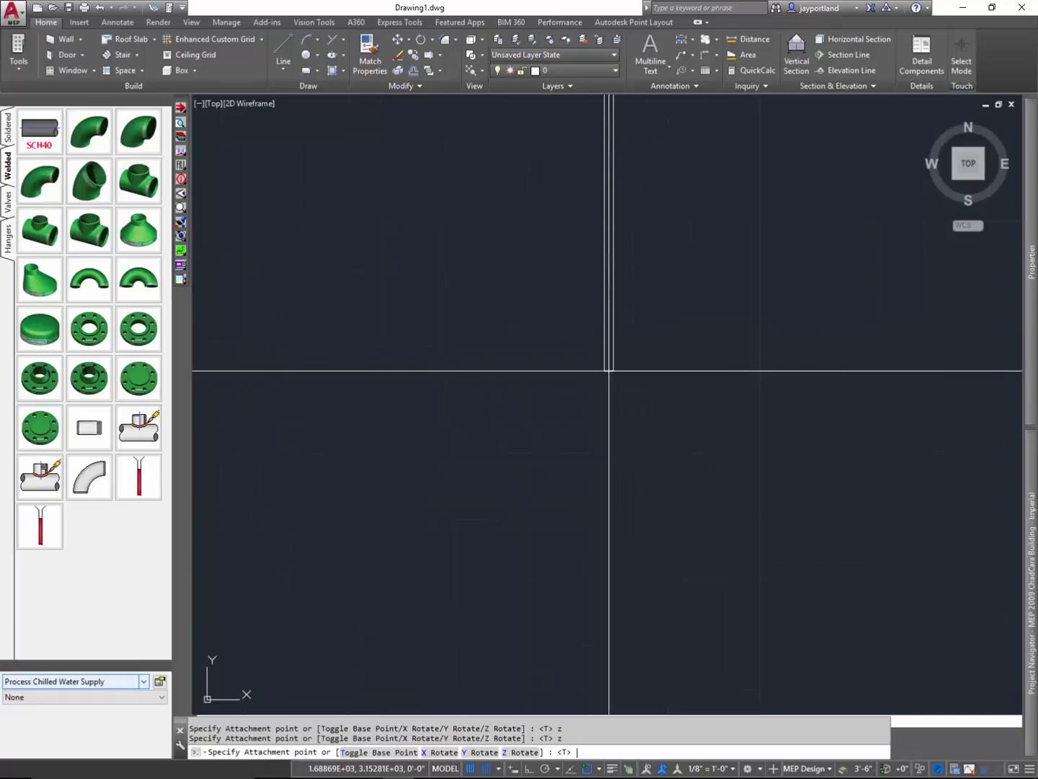
{"action": "key", "text": "Return"}
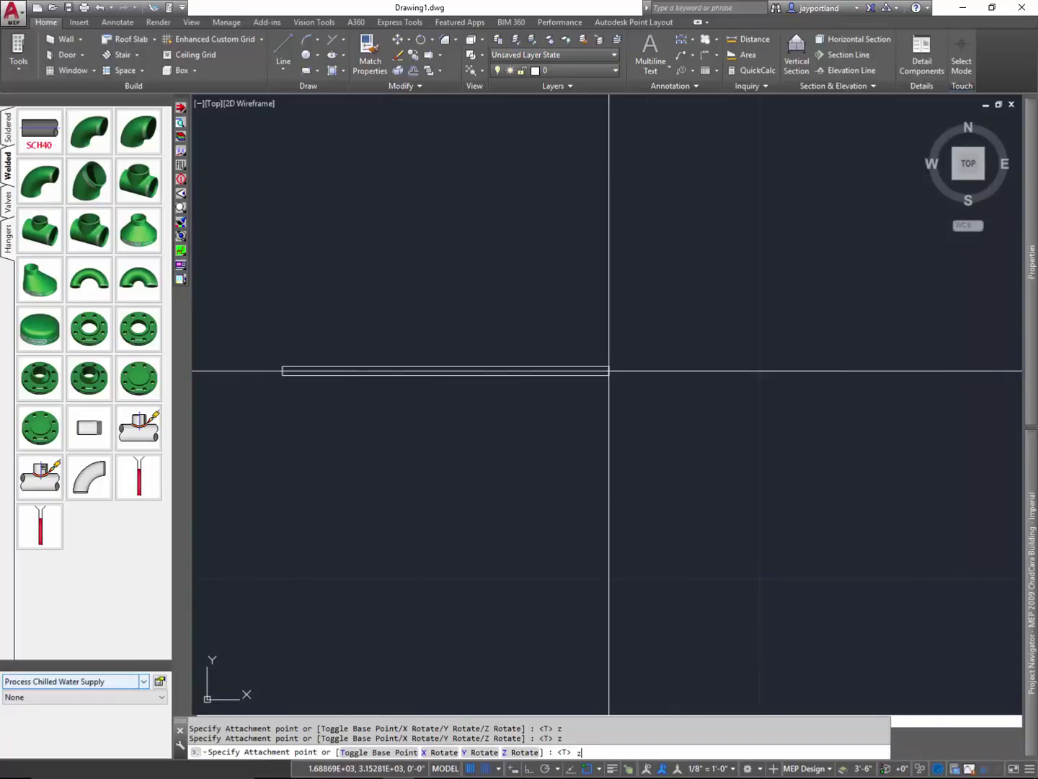
{"action": "type", "text": "z"}
{"action": "key", "text": "Return"}
{"action": "type", "text": "z"}
{"action": "key", "text": "Return"}
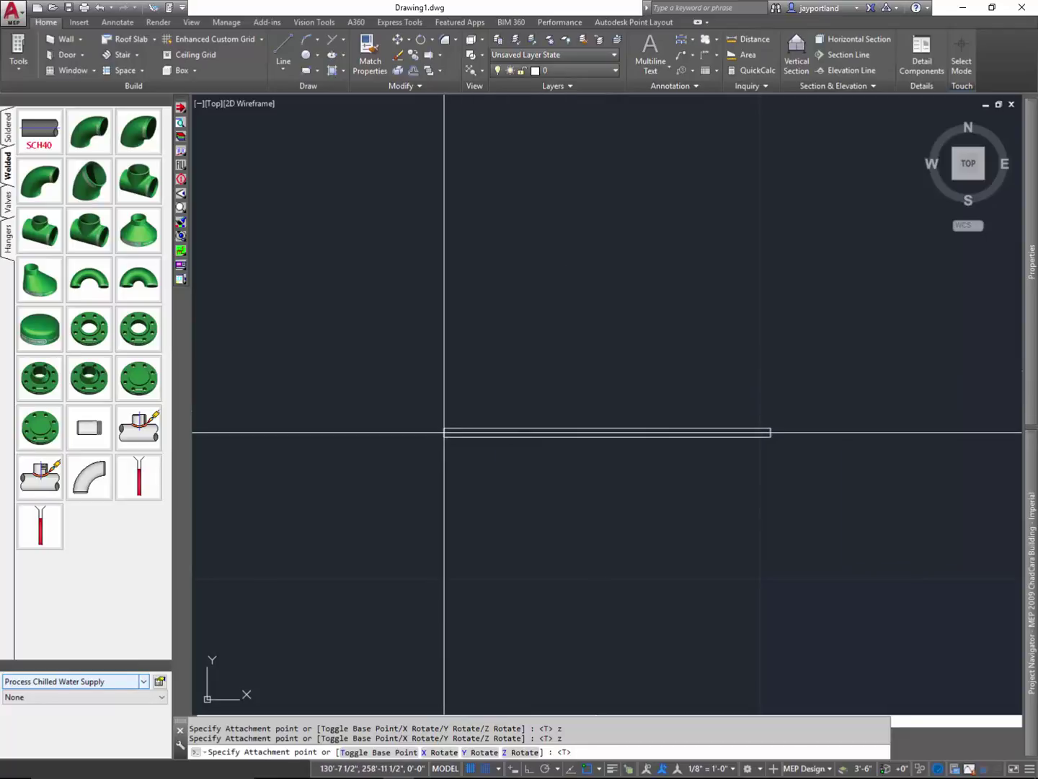
{"action": "left_click", "coordinate": [483, 405]}
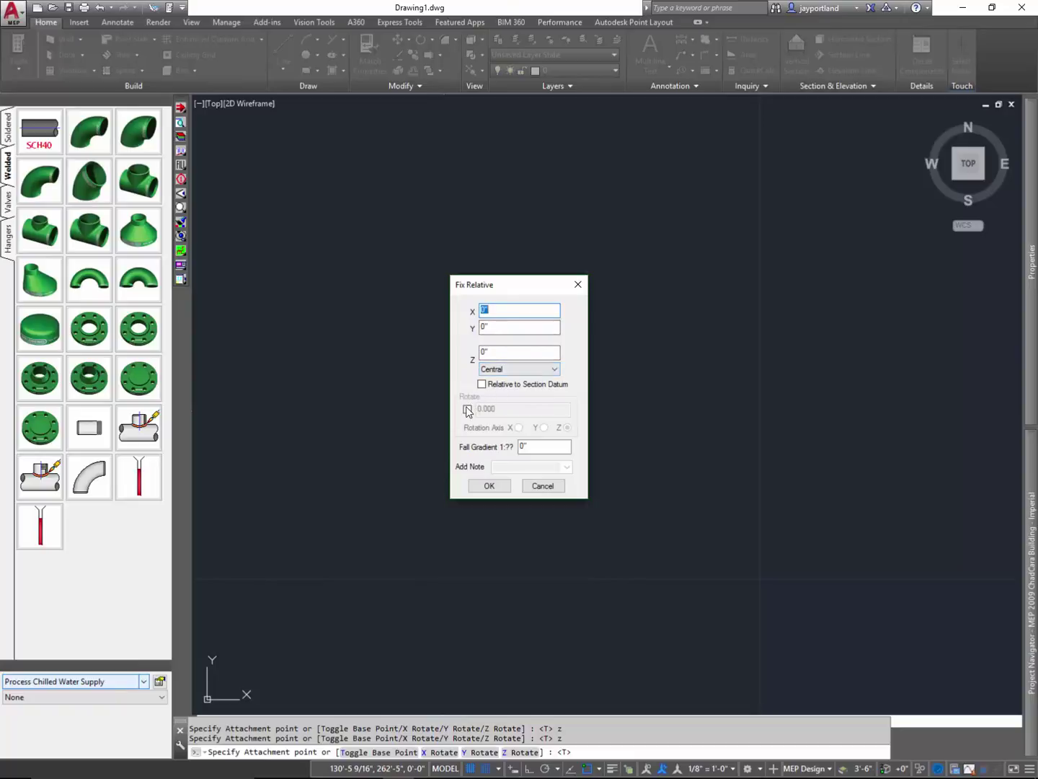
{"action": "left_click", "coordinate": [493, 488]}
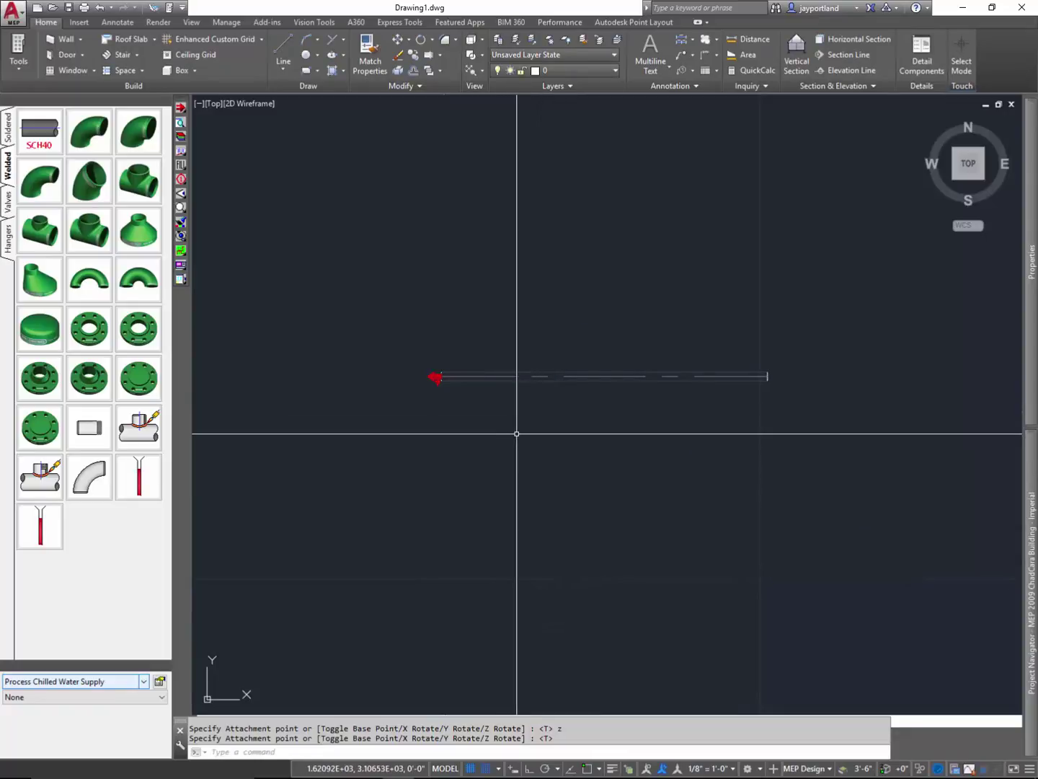
Attach a second length of 6" SCH40 pipe to the active west end of the placed pipe
{"action": "left_click", "coordinate": [51, 131]}
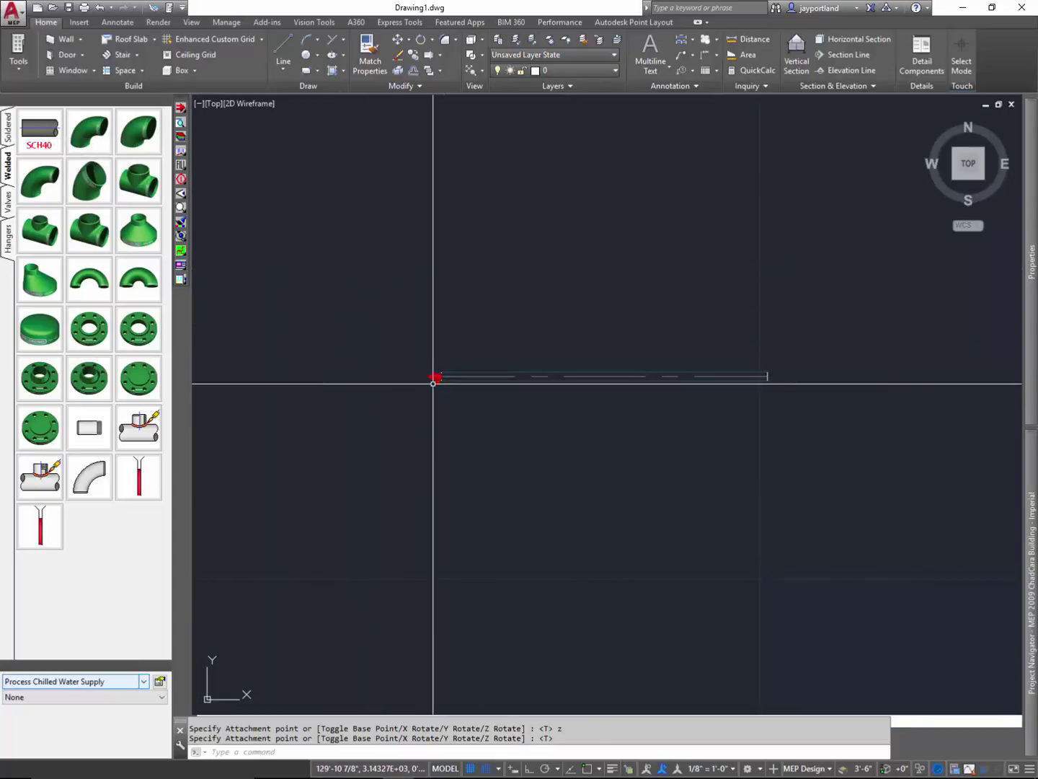
{"action": "scroll", "coordinate": [438, 382], "scroll_direction": "up", "scroll_amount": 2}
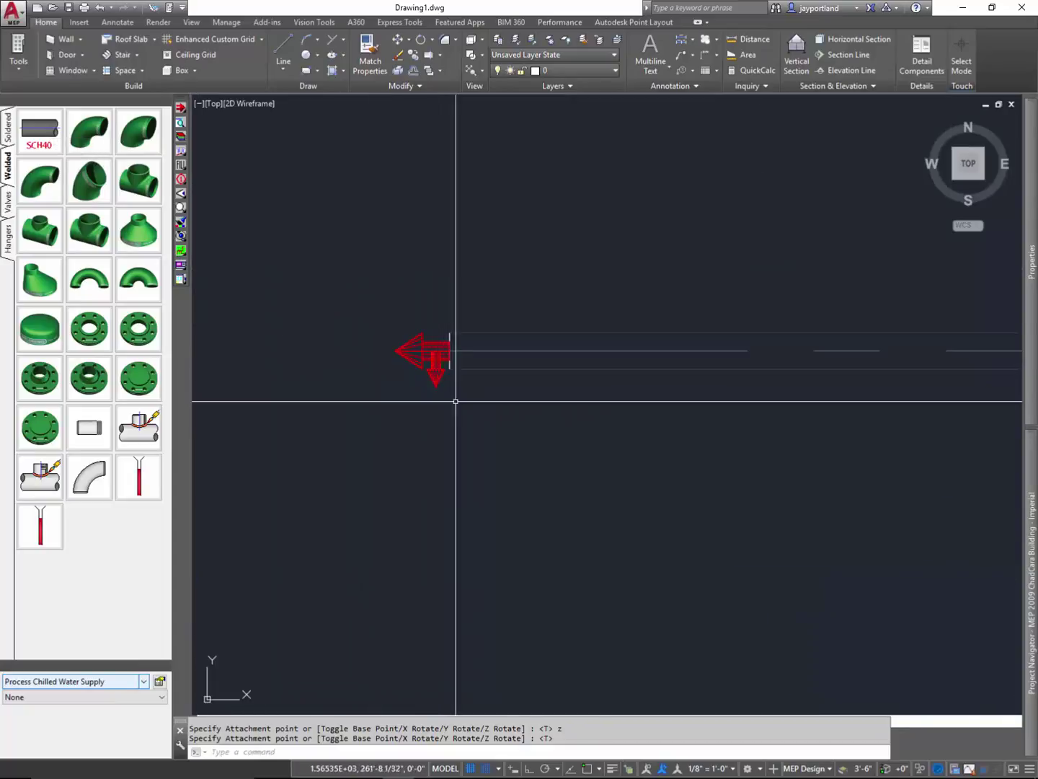
{"action": "scroll", "coordinate": [685, 417], "scroll_direction": "down", "scroll_amount": 2}
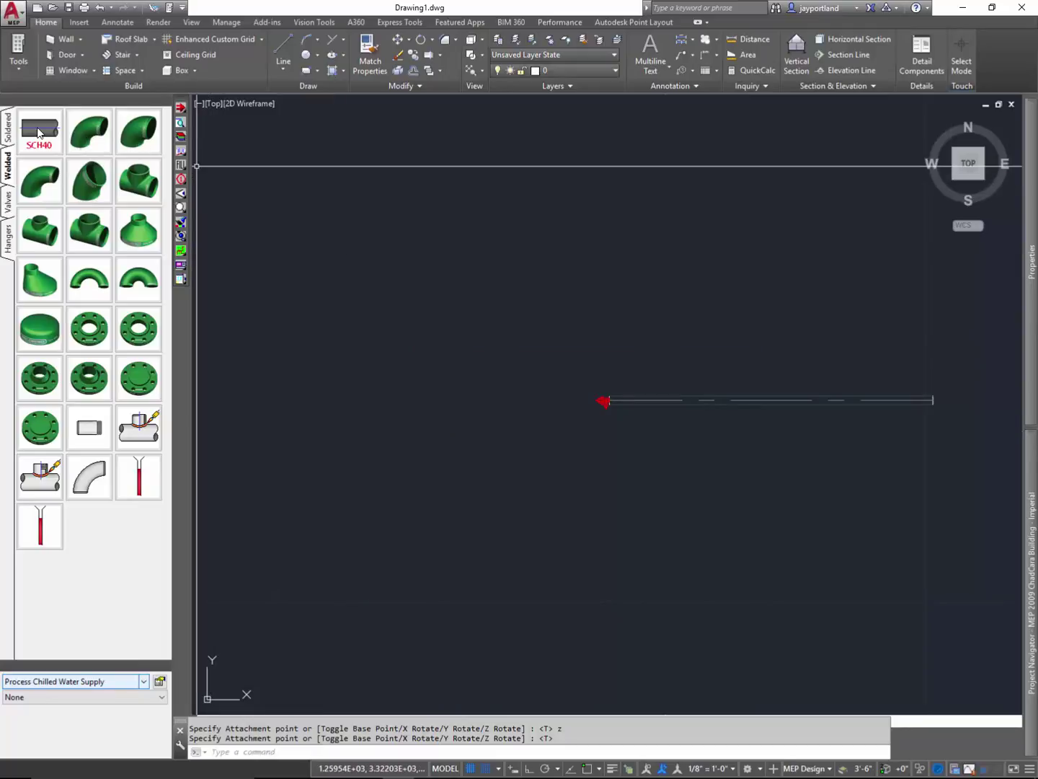
{"action": "key", "text": "Return"}
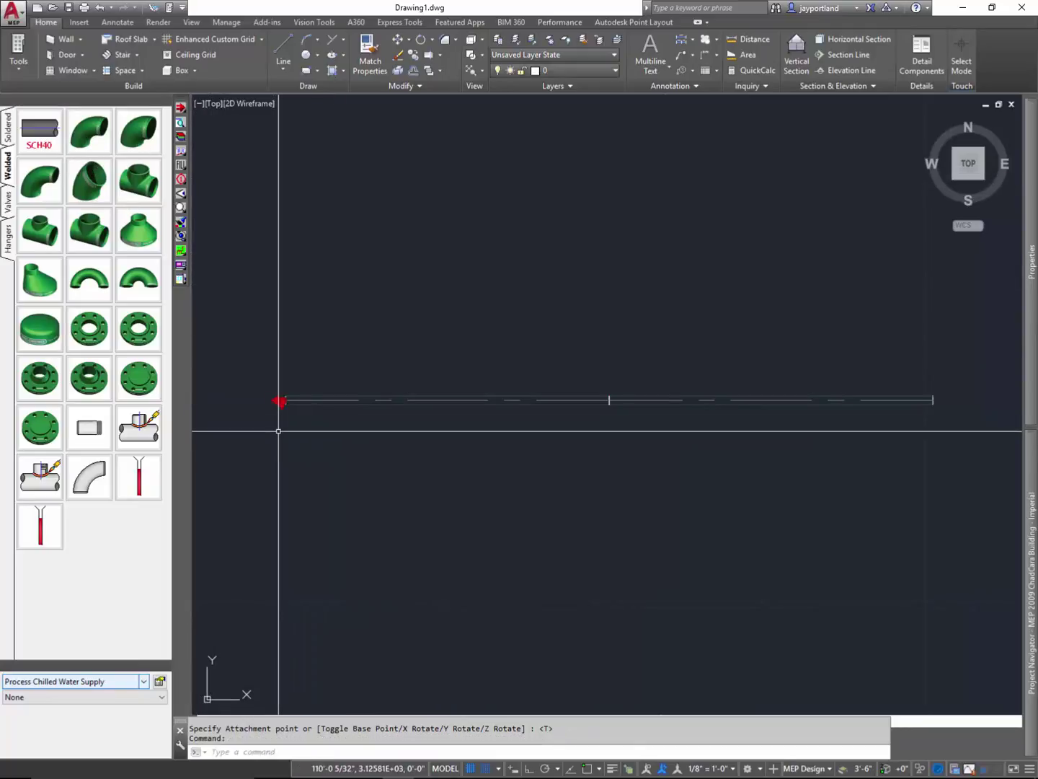
Use Attacher to make the east end of the pipe run the active end
{"action": "left_click", "coordinate": [181, 107]}
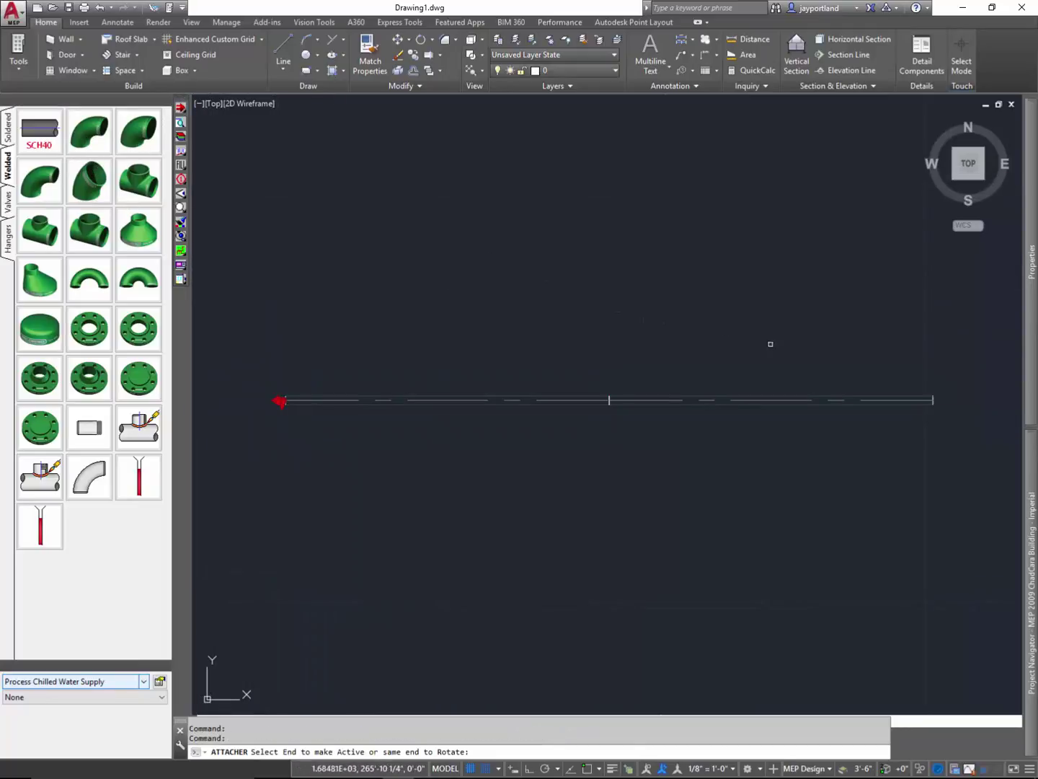
{"action": "left_click", "coordinate": [921, 396]}
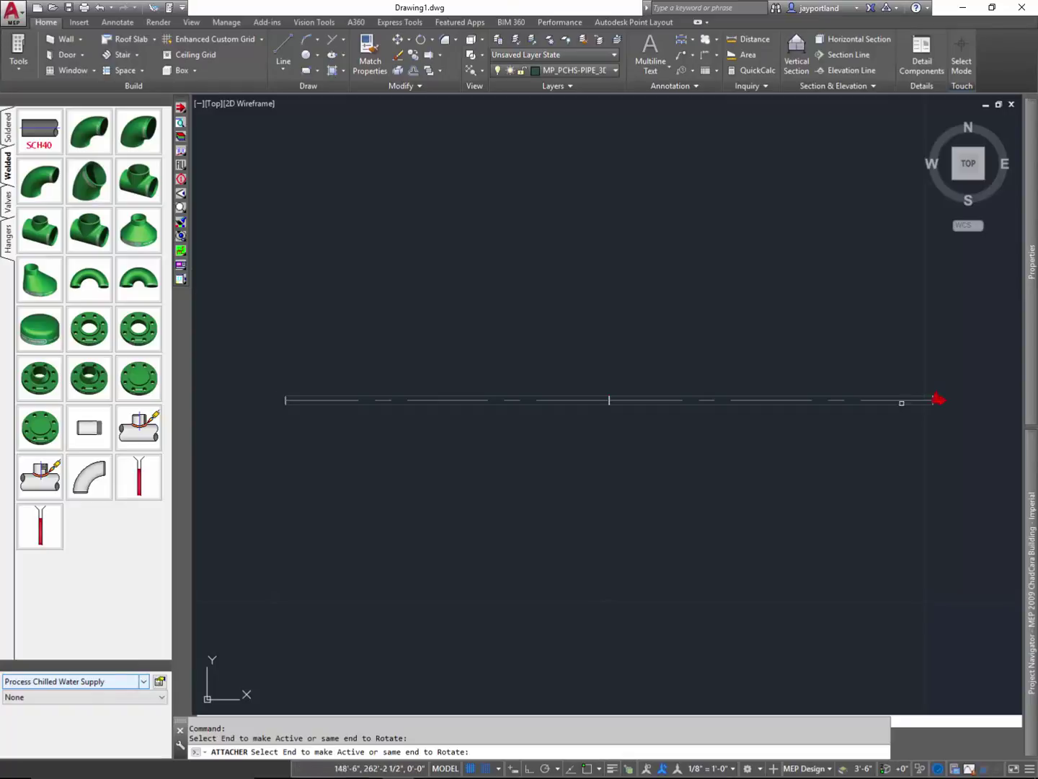
{"action": "mouse_move", "coordinate": [1022, 382]}
{"action": "scroll", "coordinate": [972, 411], "scroll_direction": "up", "scroll_amount": 4}
{"action": "mouse_move", "coordinate": [780, 448]}
{"action": "middle_mouse_down"}
{"action": "mouse_move", "coordinate": [602, 480]}
{"action": "mouse_move", "coordinate": [561, 512]}
{"action": "middle_mouse_up"}
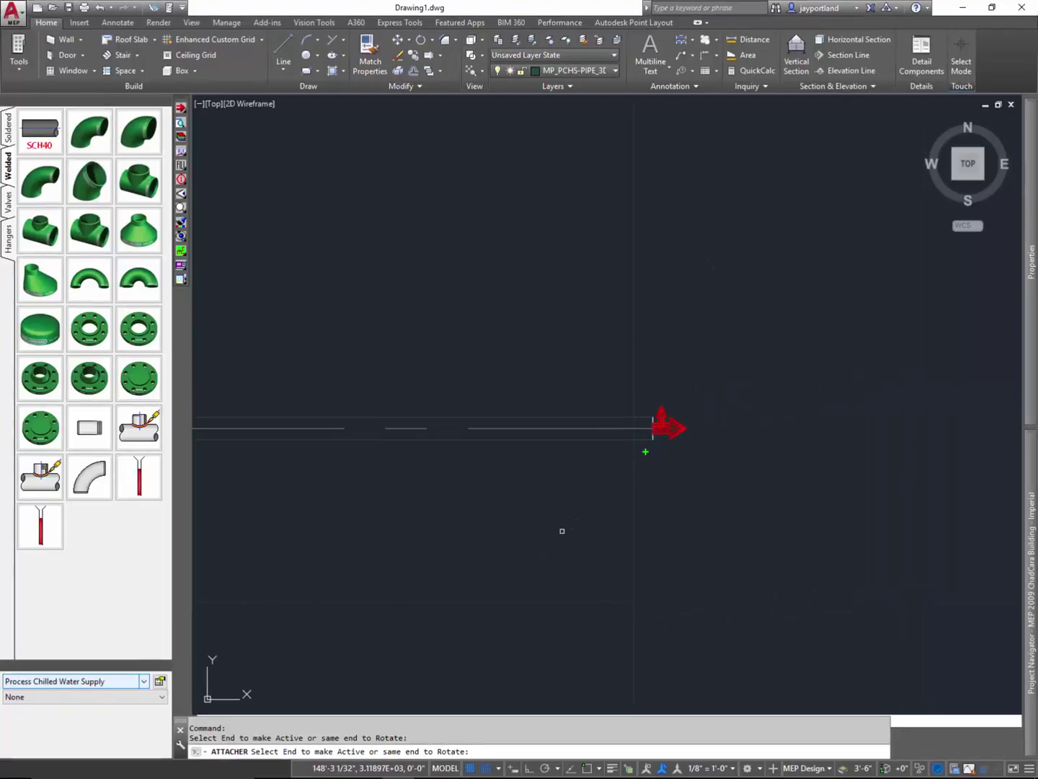
{"action": "mouse_move", "coordinate": [645, 451]}
{"action": "left_mouse_down"}
{"action": "mouse_move", "coordinate": [690, 476]}
{"action": "mouse_move", "coordinate": [689, 494]}
{"action": "left_mouse_up"}
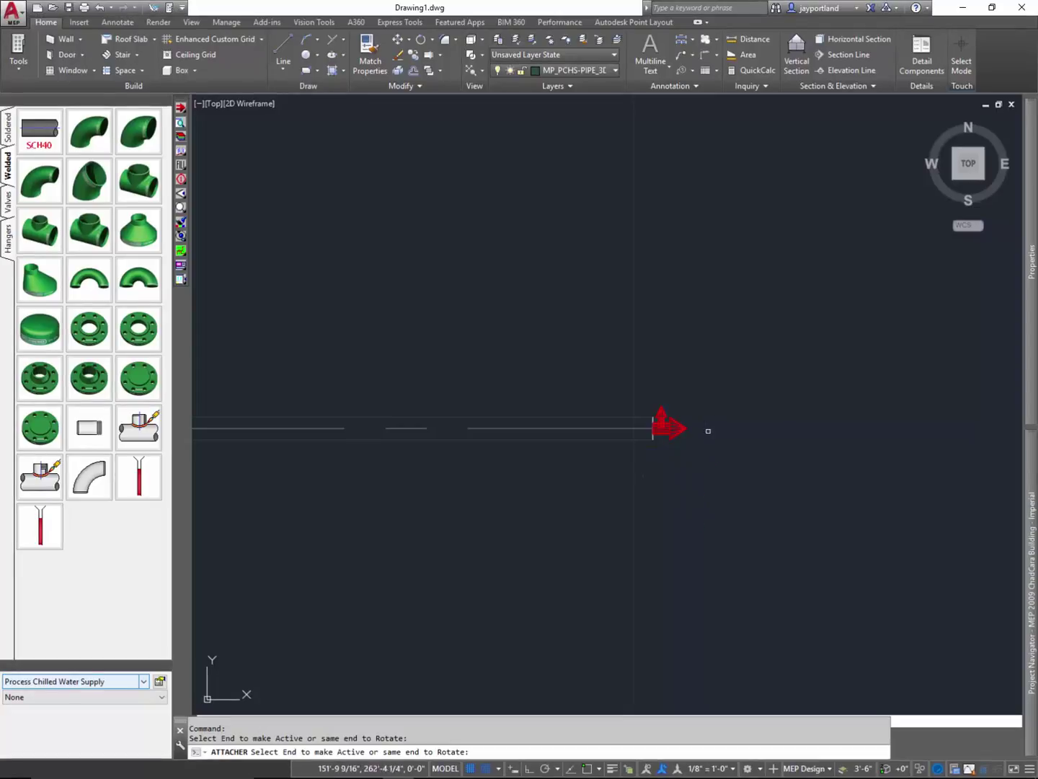
{"action": "key", "text": "Escape"}
Try attaching the first welded 90° elbow to the east pipe end, and undo it
{"action": "scroll", "coordinate": [689, 461], "scroll_direction": "up", "scroll_amount": 4}
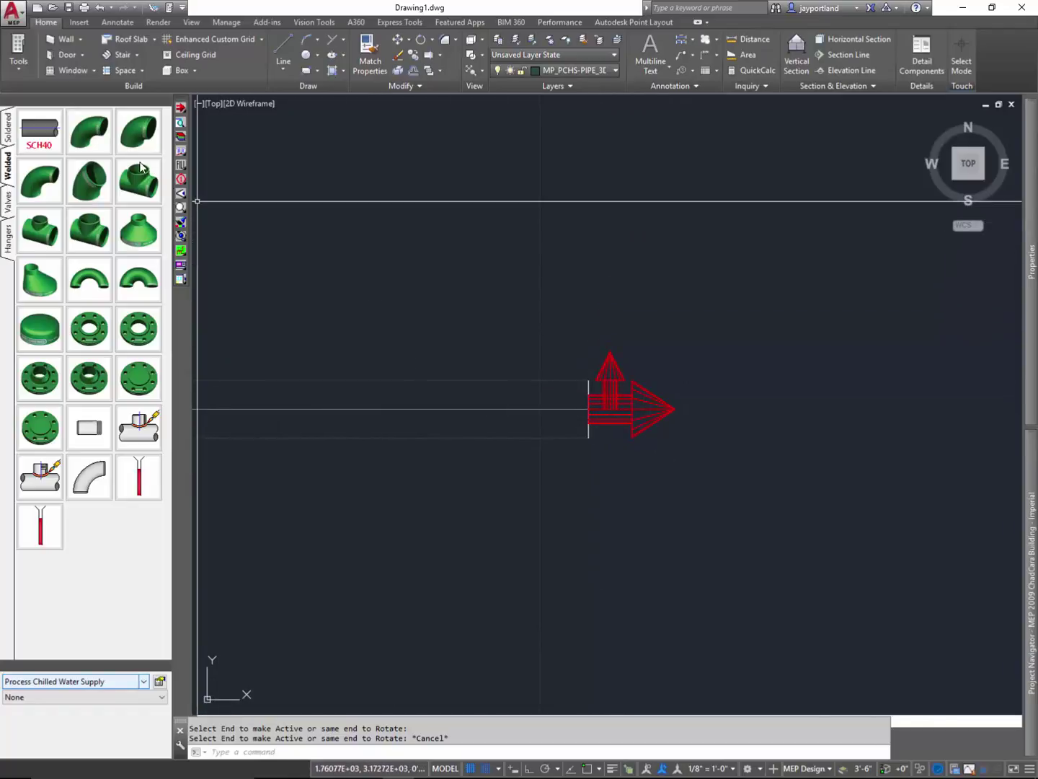
{"action": "left_click", "coordinate": [100, 142]}
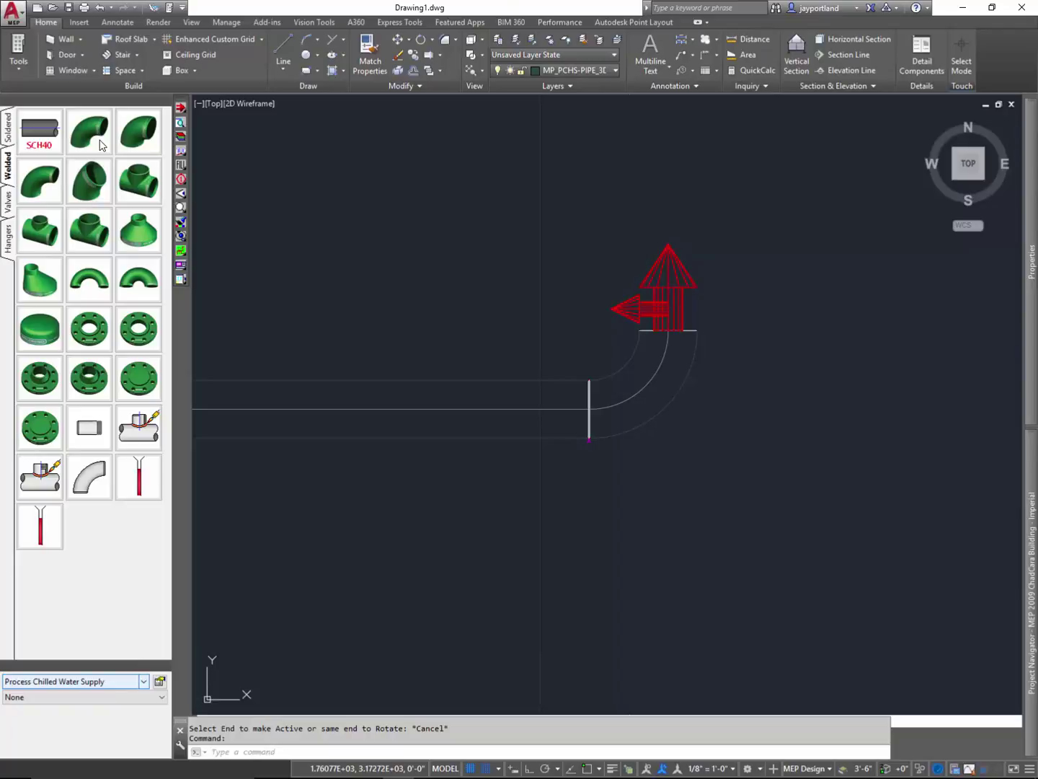
{"action": "left_click", "coordinate": [100, 8]}
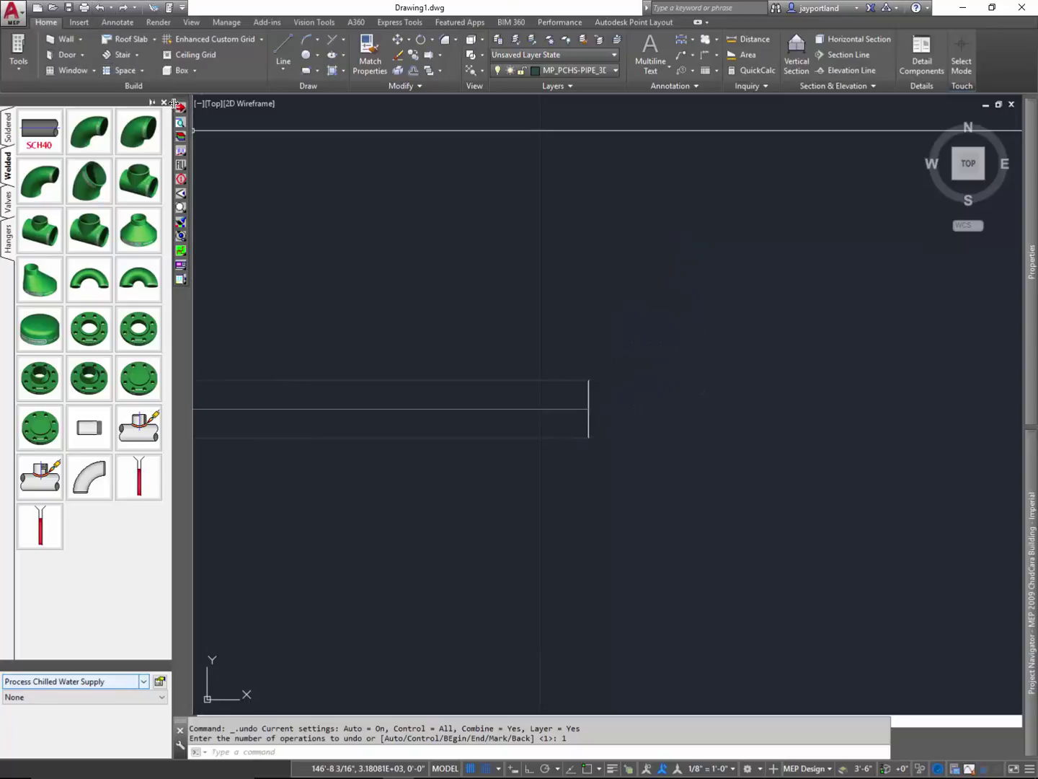
Make the east pipe end active again with Attacher
{"action": "left_click", "coordinate": [180, 109]}
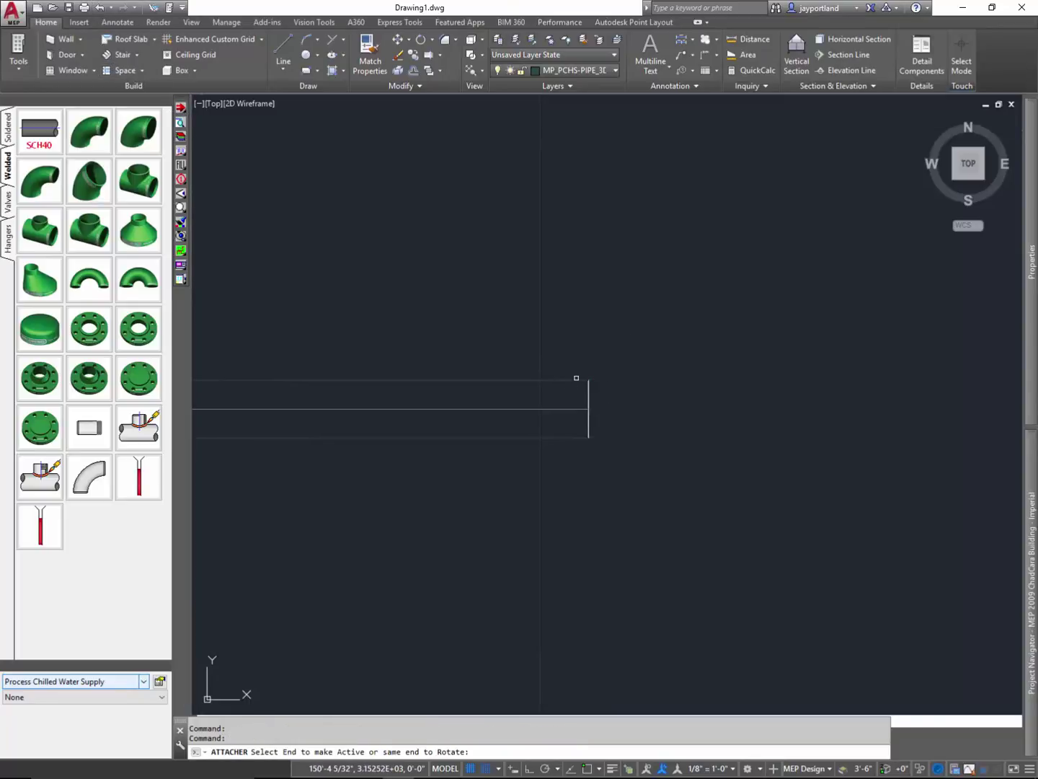
{"action": "left_click", "coordinate": [566, 378]}
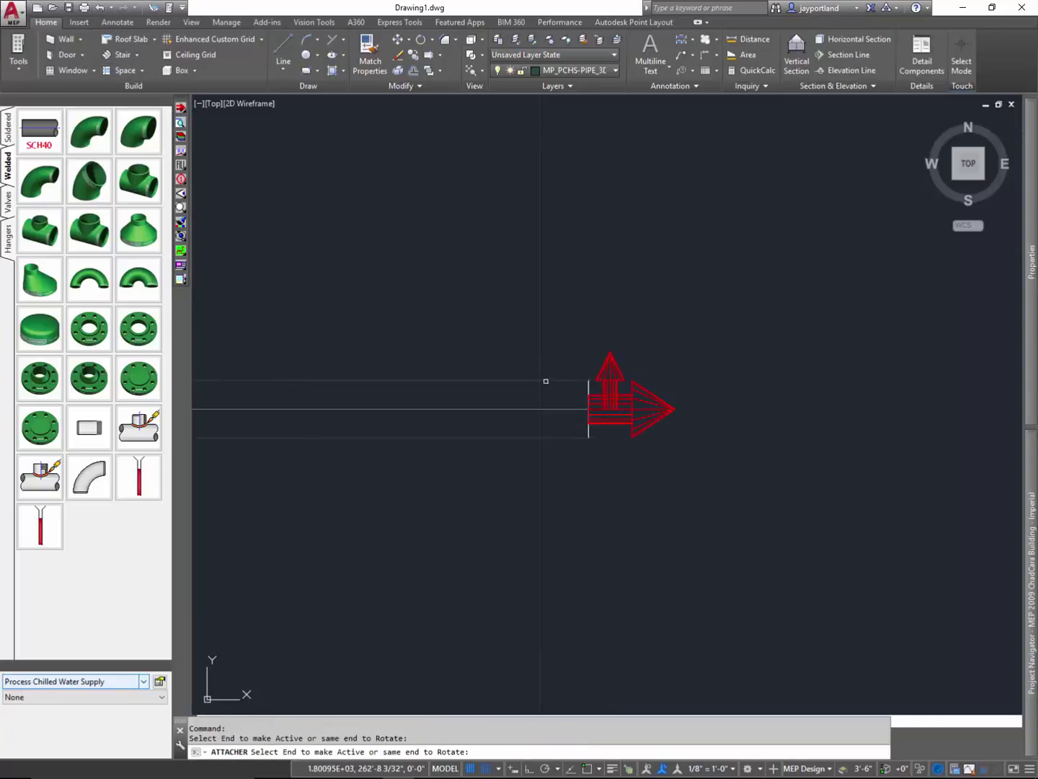
{"action": "key", "text": "Return"}
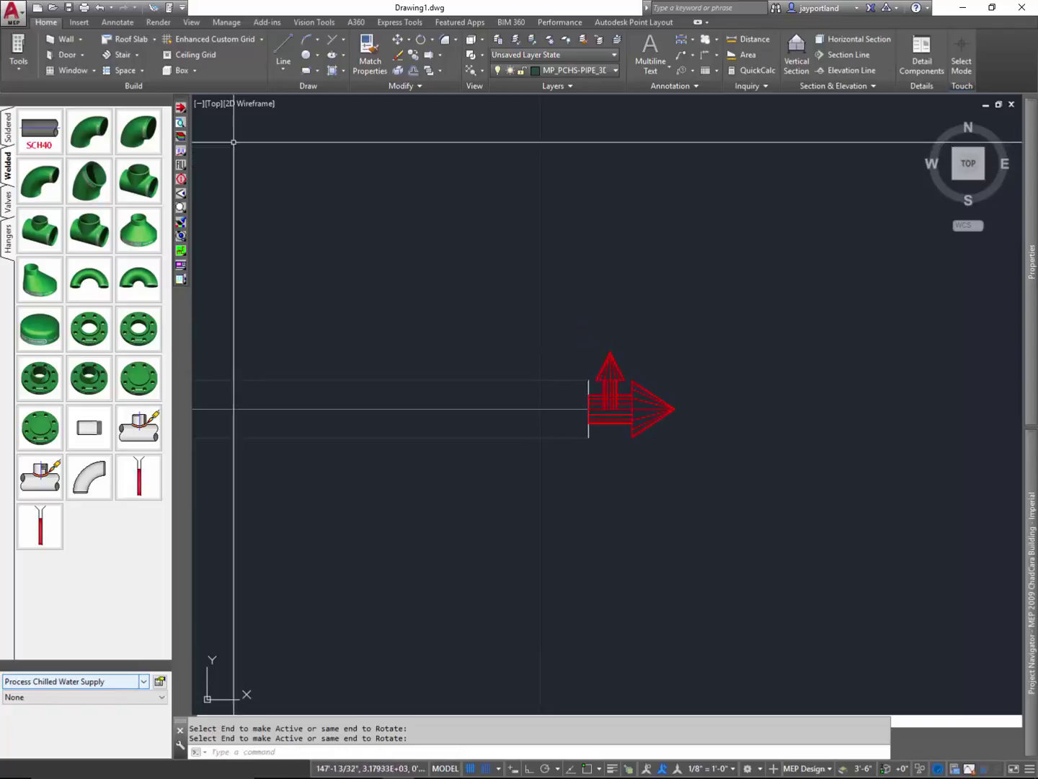
Rotate the active end's small direction arrow repeatedly in 90° increments with Rotate at End until it points south
{"action": "left_click", "coordinate": [182, 109]}
{"action": "left_click", "coordinate": [227, 108]}
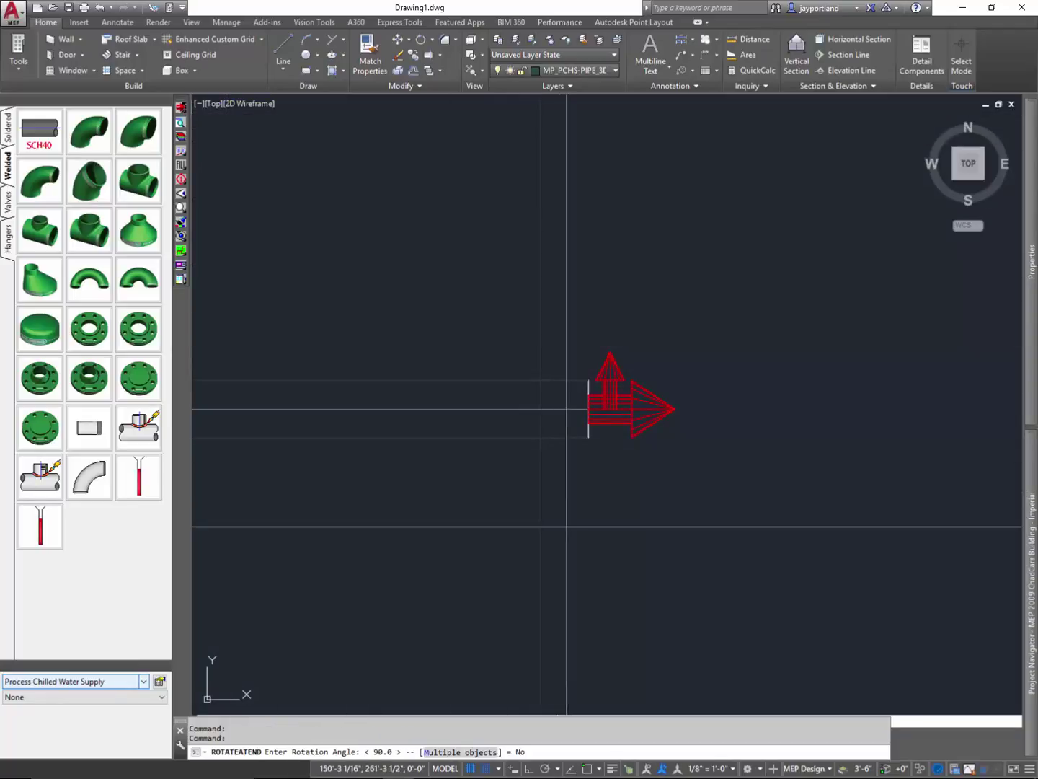
{"action": "key", "text": "Return"}
{"action": "key", "text": "Return"}
{"action": "key", "text": "Return"}
{"action": "key", "text": "Return"}
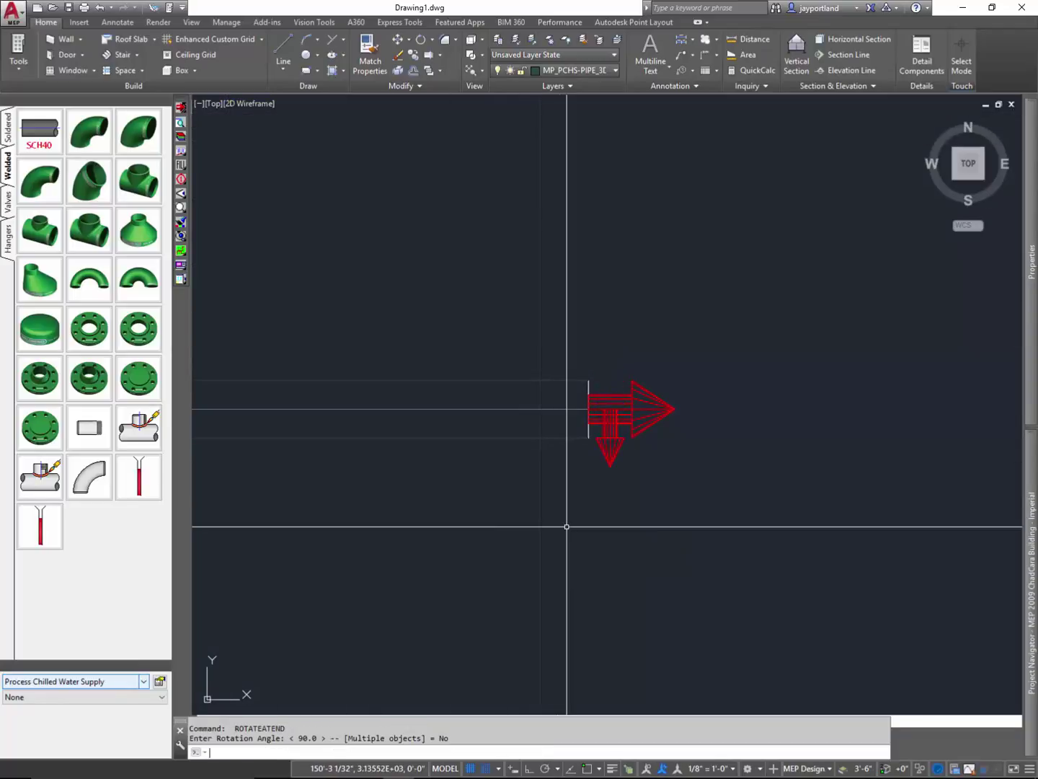
{"action": "key", "text": "Return"}
{"action": "key", "text": "Return"}
{"action": "key", "text": "Return"}
{"action": "key", "text": "Return"}
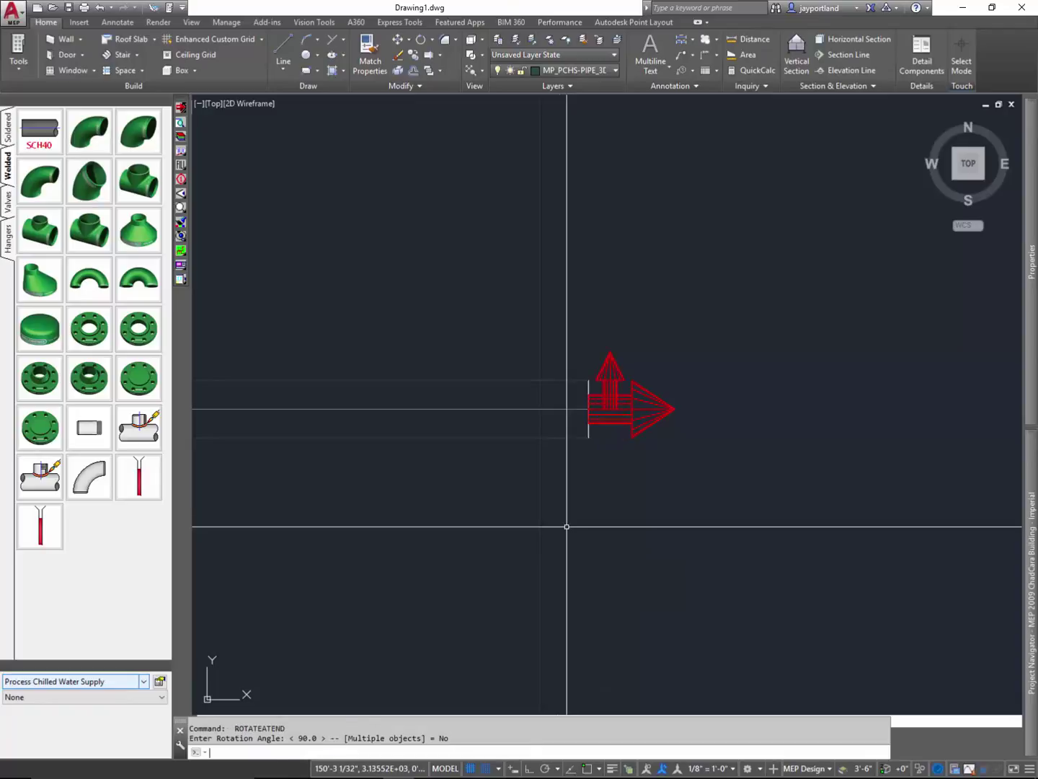
{"action": "key", "text": "Return"}
{"action": "key", "text": "Return"}
{"action": "key", "text": "Return"}
{"action": "key", "text": "Return"}
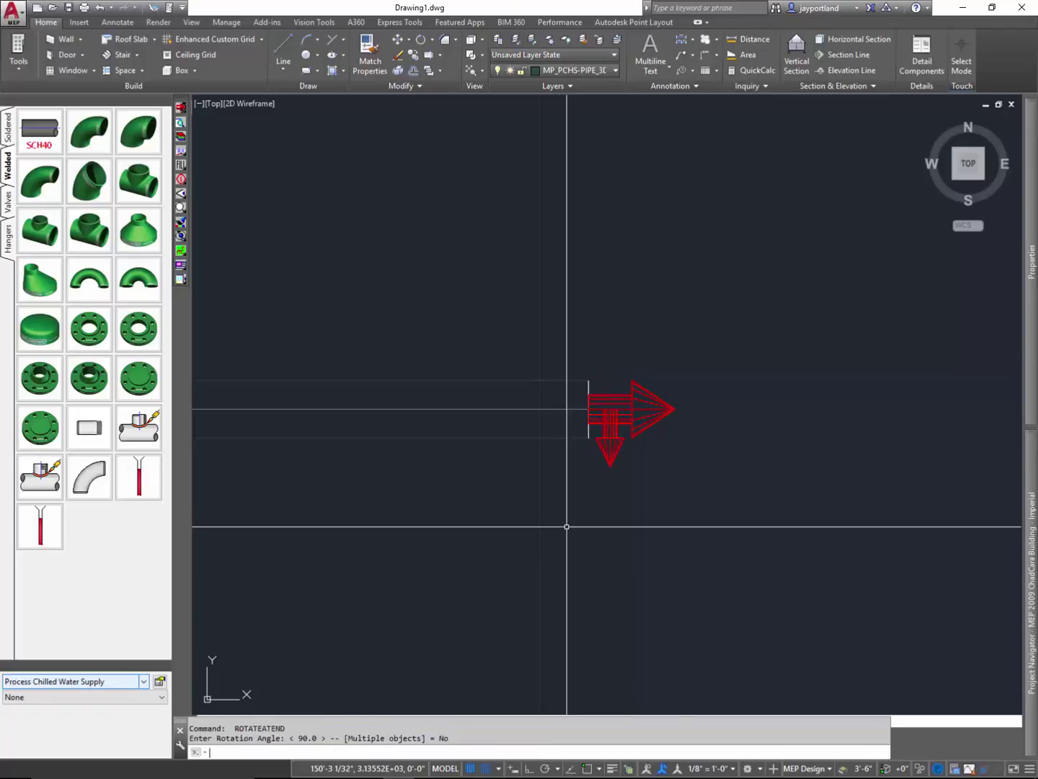
{"action": "key", "text": "Return"}
{"action": "key", "text": "Return"}
{"action": "key", "text": "Return"}
{"action": "key", "text": "Return"}
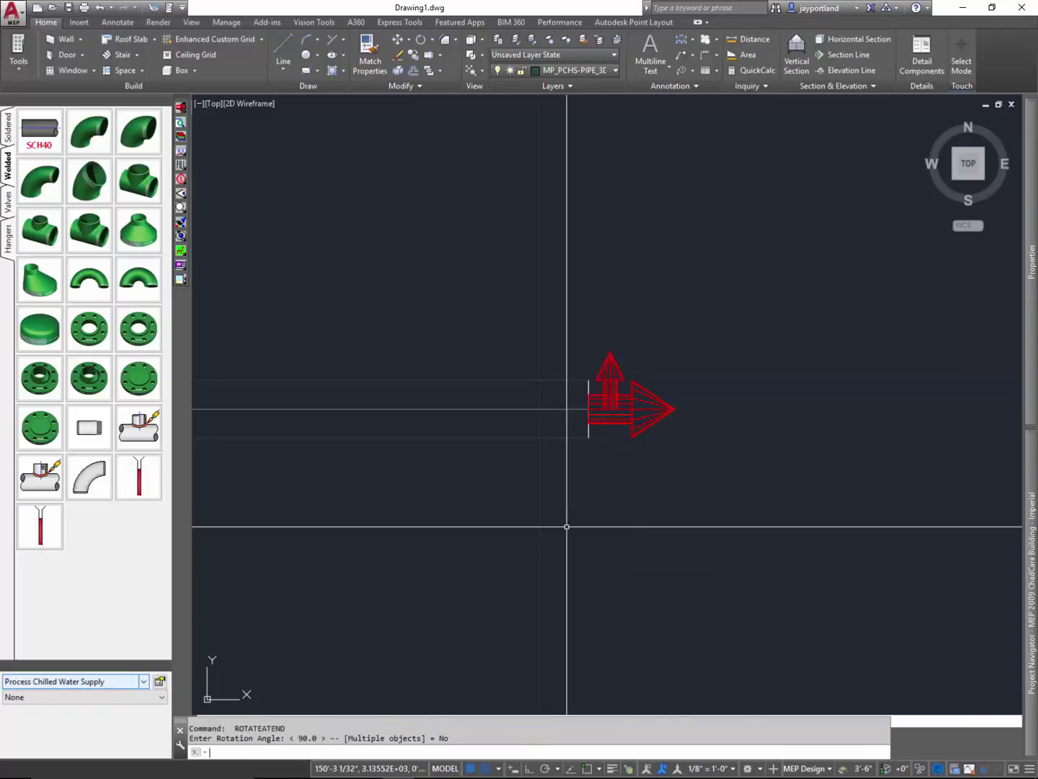
{"action": "key", "text": "Return"}
{"action": "key", "text": "Return"}
{"action": "key", "text": "Return"}
{"action": "key", "text": "Return"}
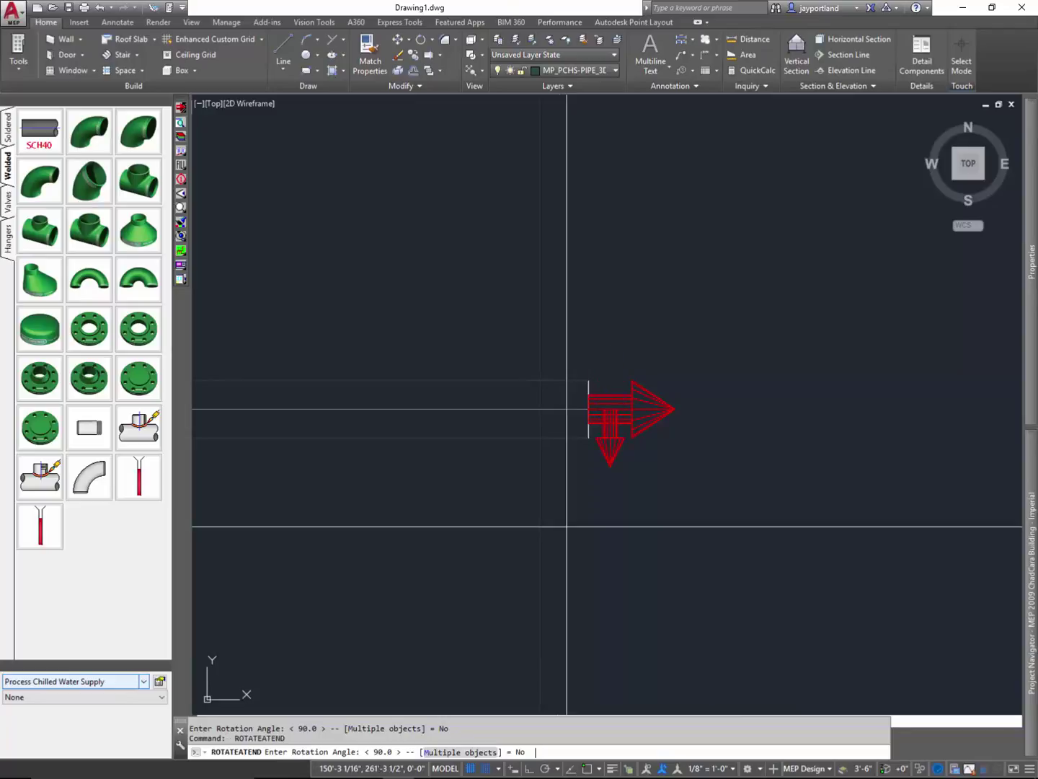
{"action": "key", "text": "Return"}
{"action": "key", "text": "Return"}
{"action": "key", "text": "Return"}
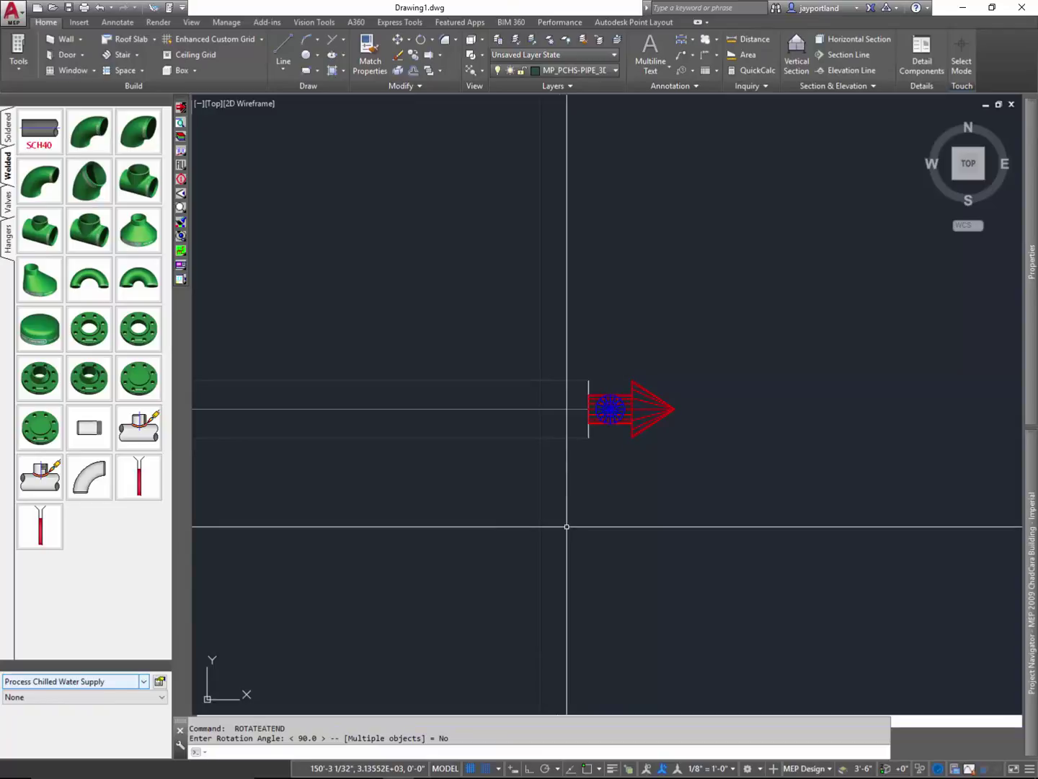
{"action": "key", "text": "Return"}
{"action": "key", "text": "Return"}
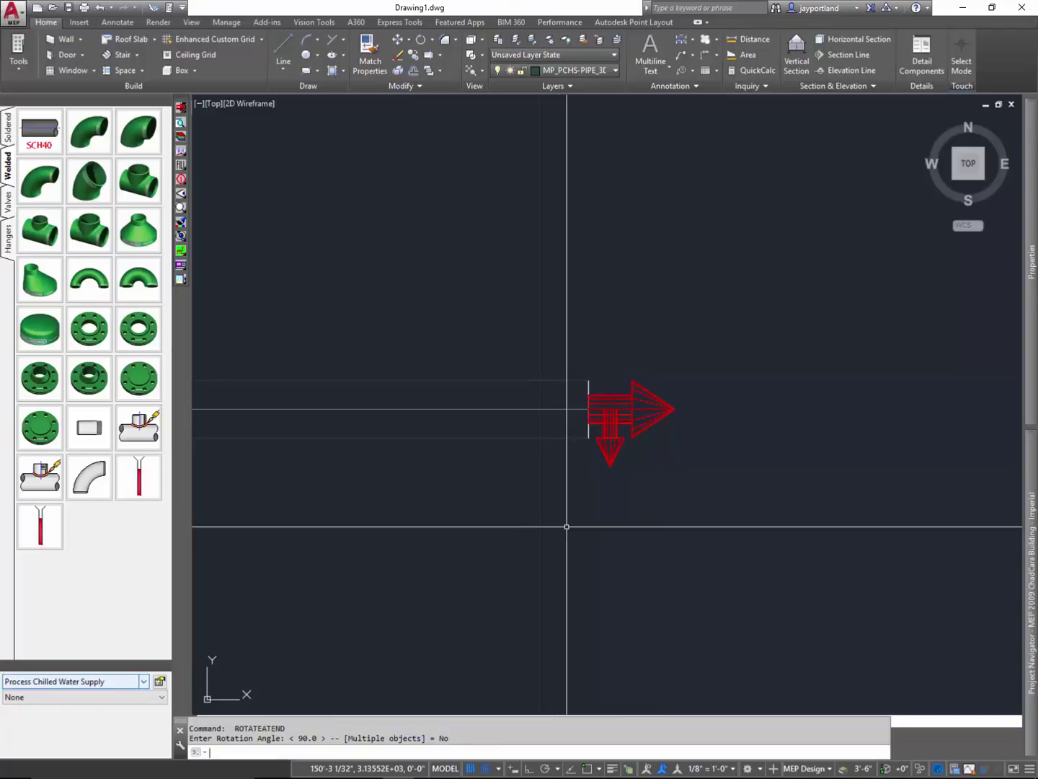
Cycle the active end's small direction arrow through further 90° turns with Rotate at End, finishing with it pointing south
{"action": "key", "text": "Return"}
{"action": "key", "text": "Return"}
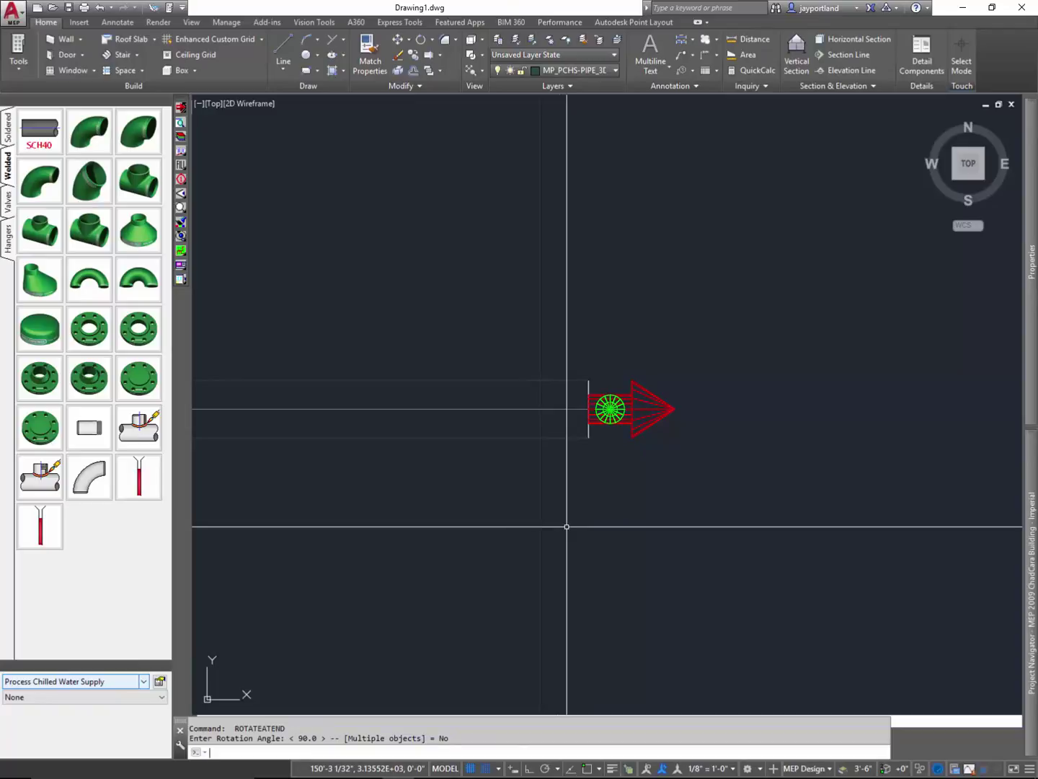
{"action": "key", "text": "Return"}
{"action": "key", "text": "Return"}
{"action": "key", "text": "Return"}
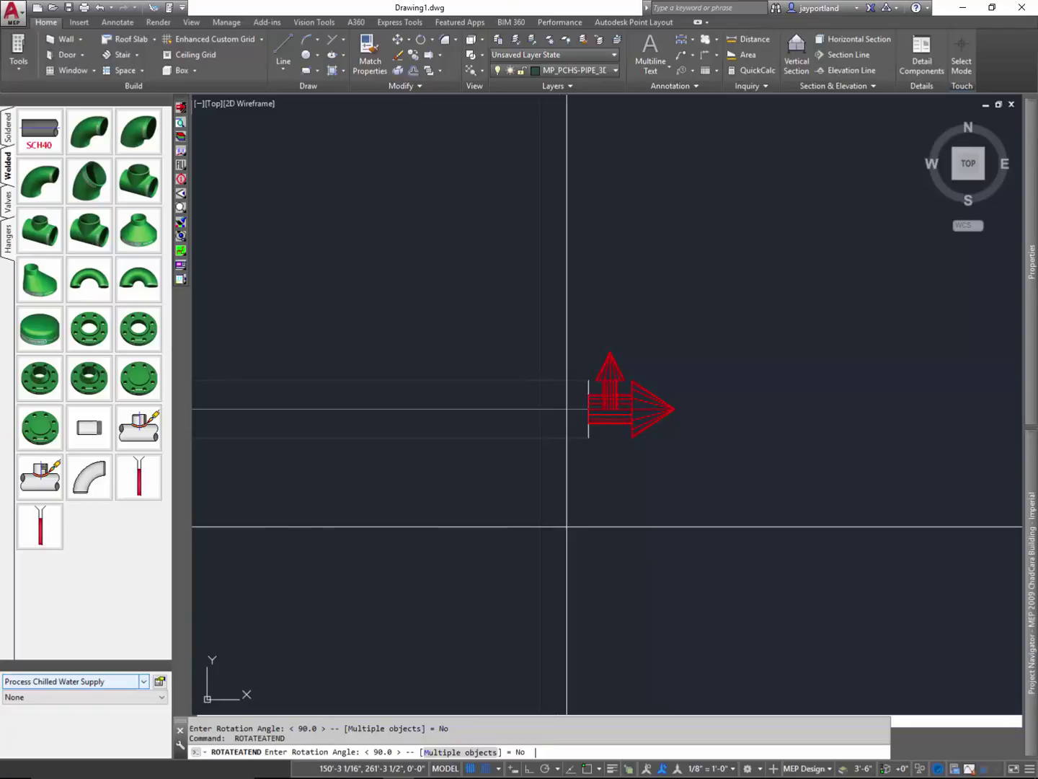
{"action": "key", "text": "Return"}
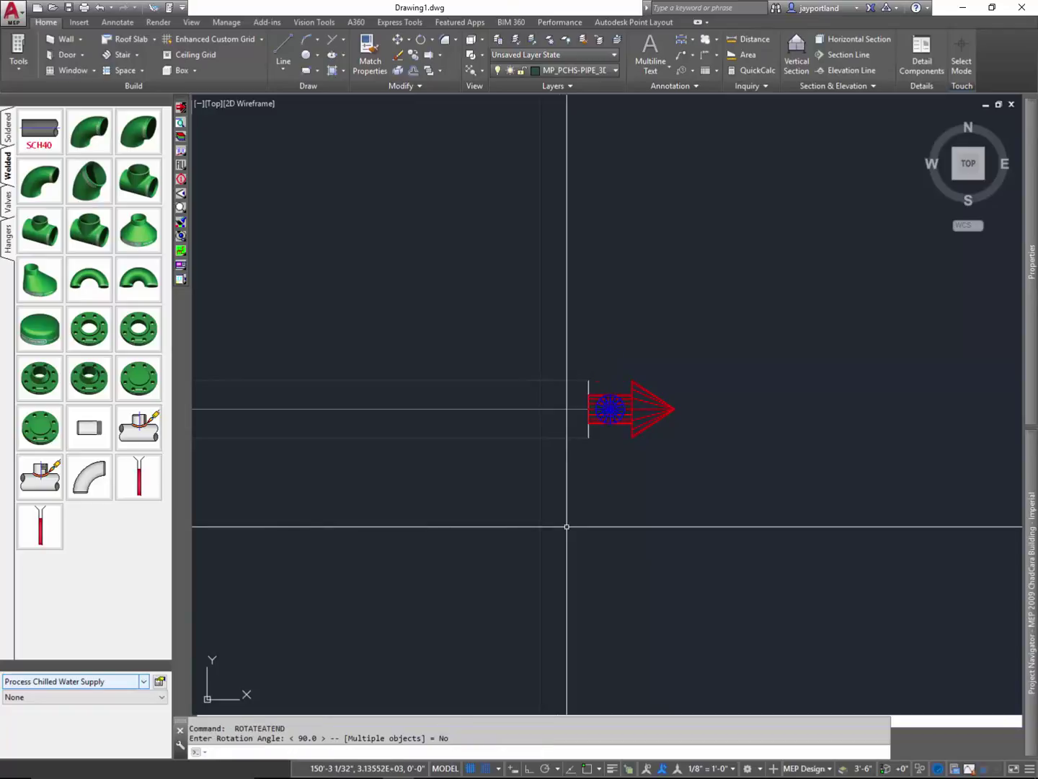
{"action": "key", "text": "Return"}
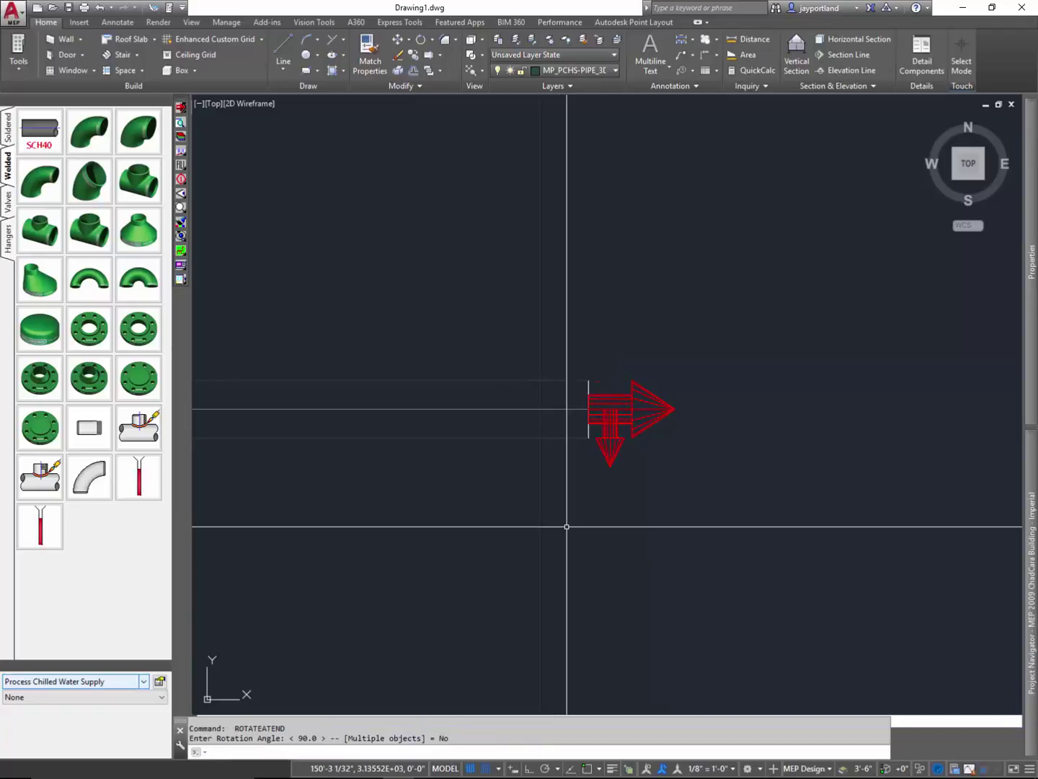
Attach the first welded 90° elbow turning south at the east pipe end, and continue it with a straight SCH40 pipe
{"action": "left_click", "coordinate": [97, 139]}
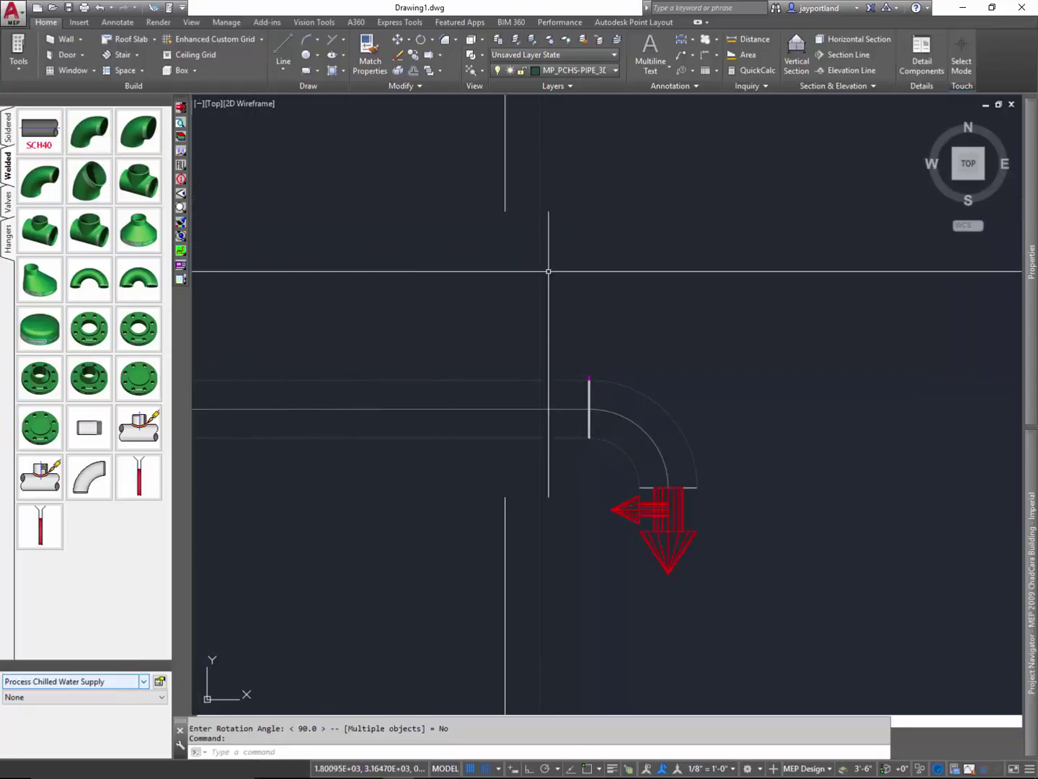
{"action": "scroll", "coordinate": [419, 271], "scroll_direction": "down", "scroll_amount": 3}
{"action": "left_click", "coordinate": [45, 142]}
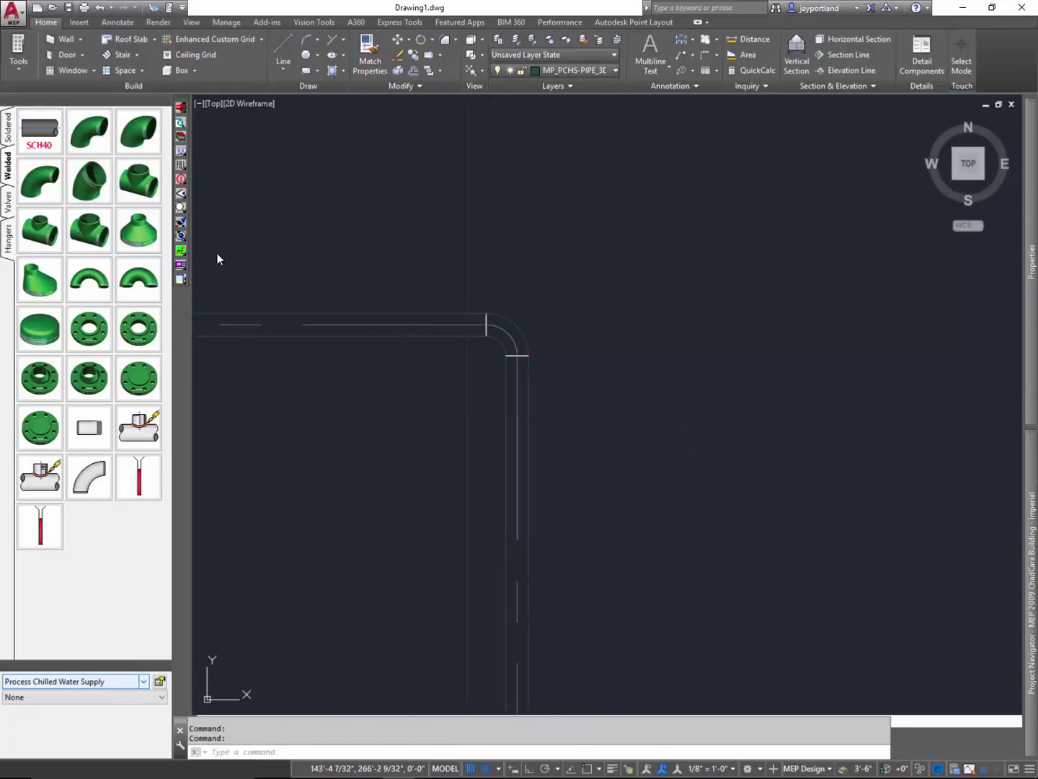
Shorten the south-running pipe by stretching its free end up to a short distance below the elbow
{"action": "scroll", "coordinate": [427, 331], "scroll_direction": "down", "scroll_amount": 4}
{"action": "left_click", "coordinate": [463, 577]}
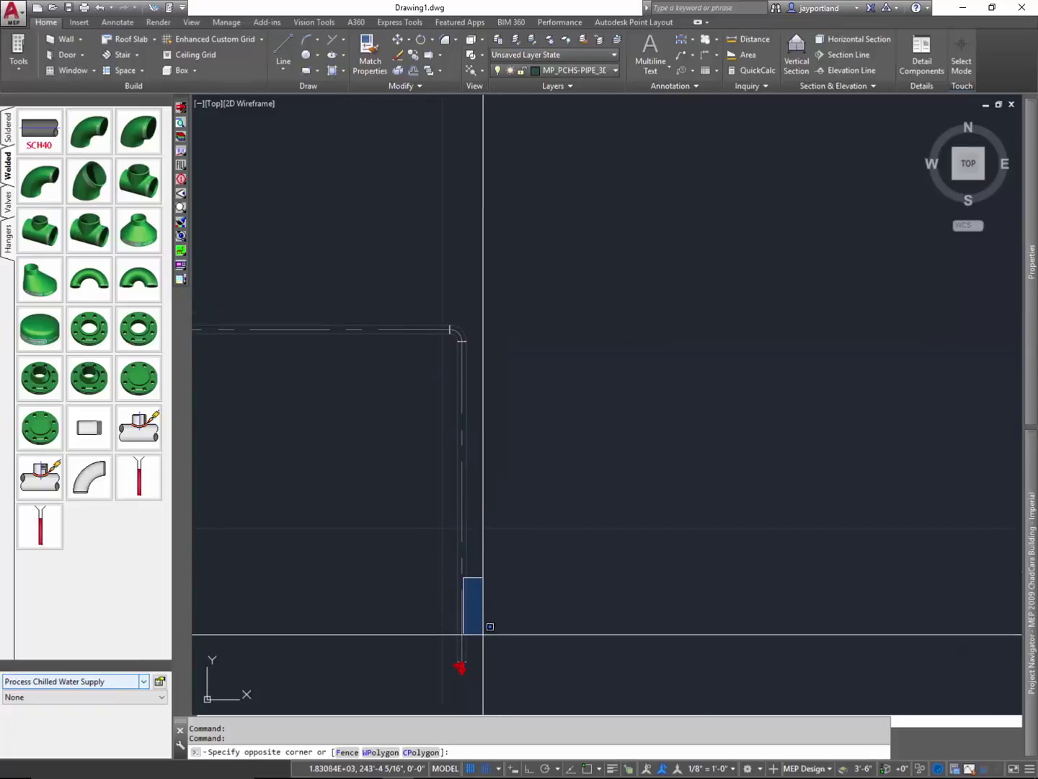
{"action": "left_click", "coordinate": [439, 631]}
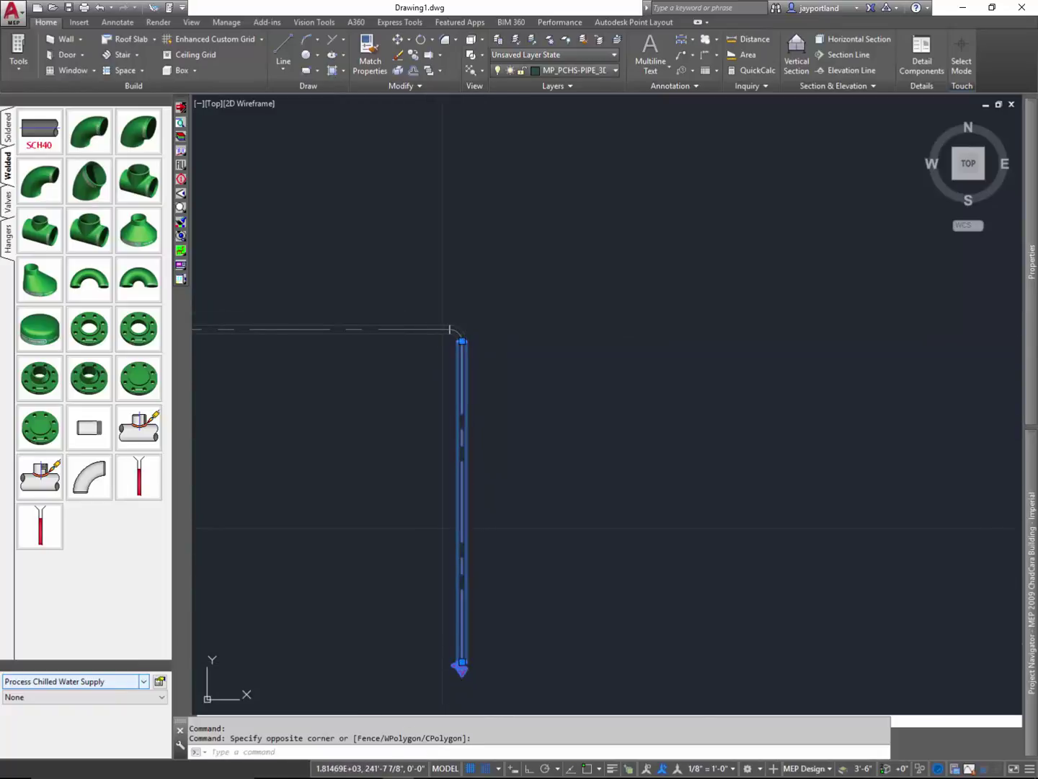
{"action": "left_click", "coordinate": [462, 661]}
{"action": "left_click", "coordinate": [468, 389]}
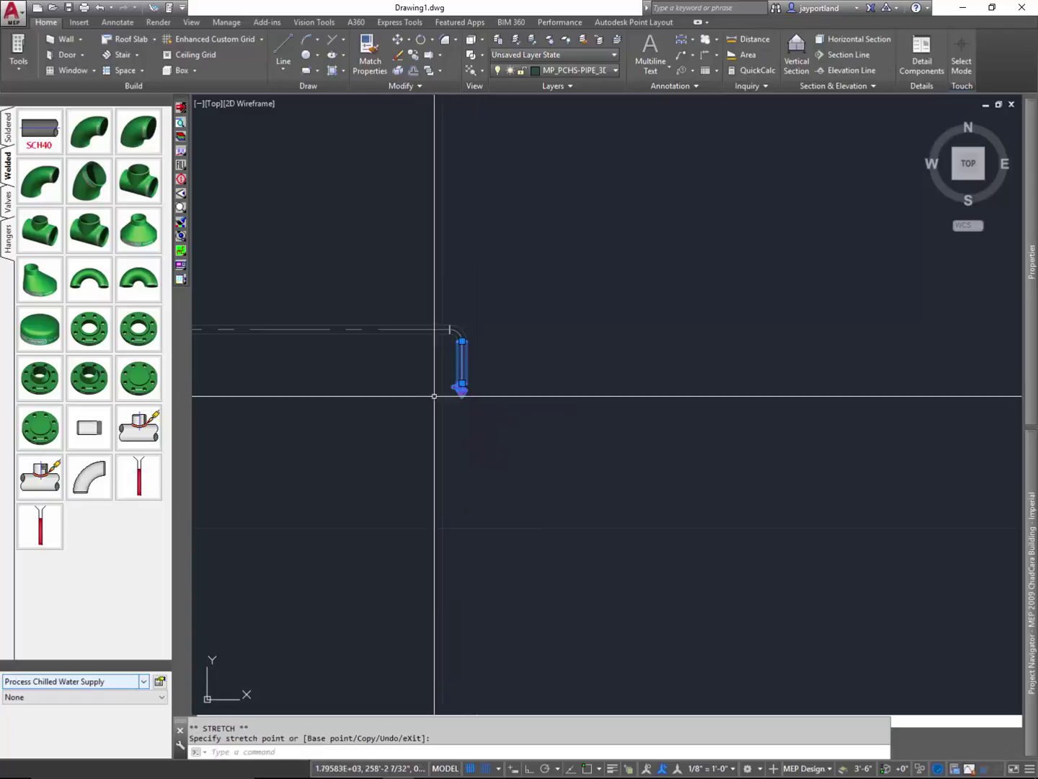
Attach a second welded 90° elbow turning east at the shortened pipe's end, and continue it with a straight SCH40 pipe
{"action": "left_click", "coordinate": [181, 107]}
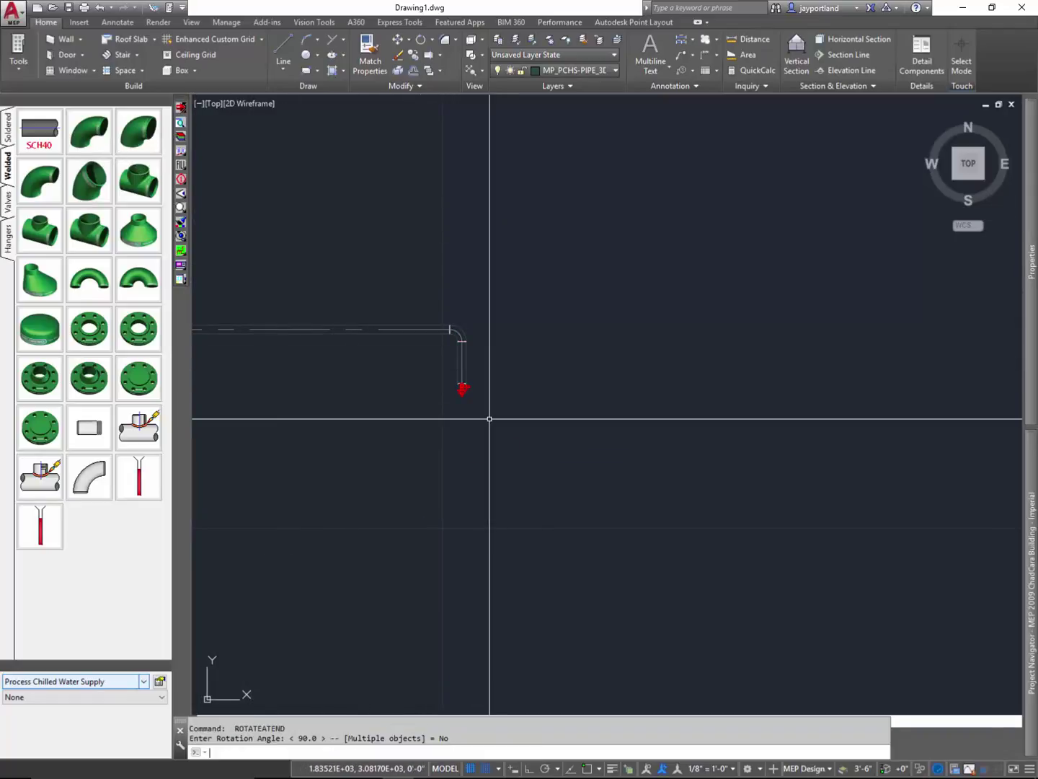
{"action": "left_click", "coordinate": [87, 134]}
{"action": "scroll", "coordinate": [480, 426], "scroll_direction": "up", "scroll_amount": 2}
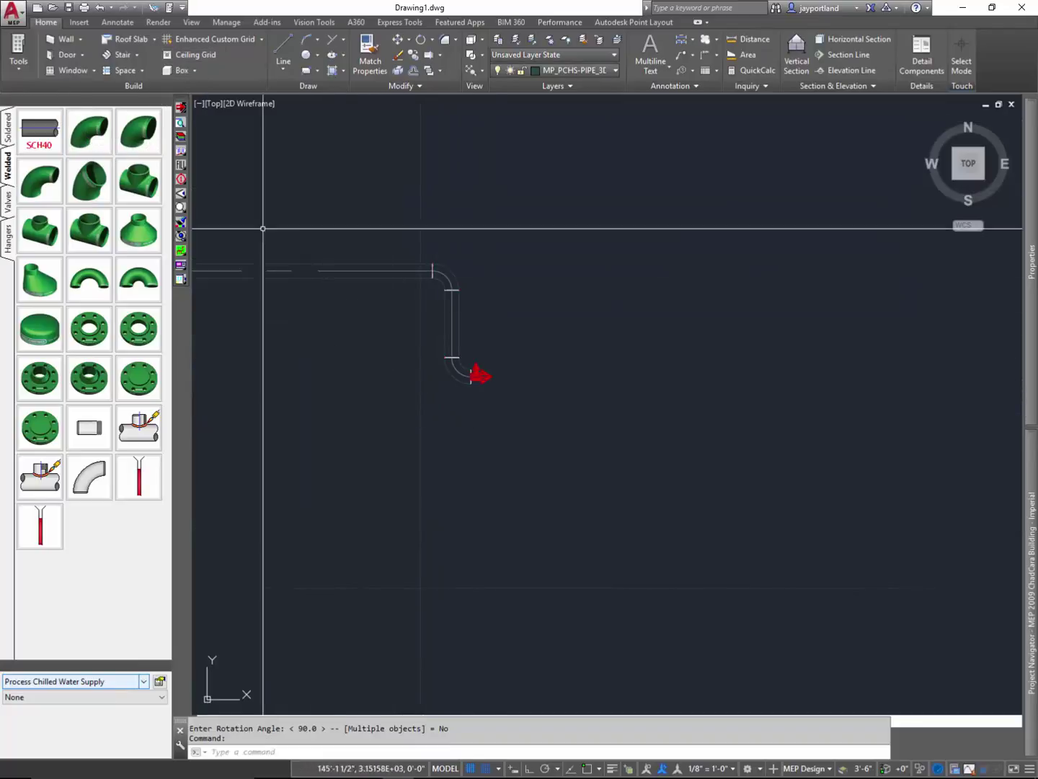
{"action": "left_click", "coordinate": [62, 141]}
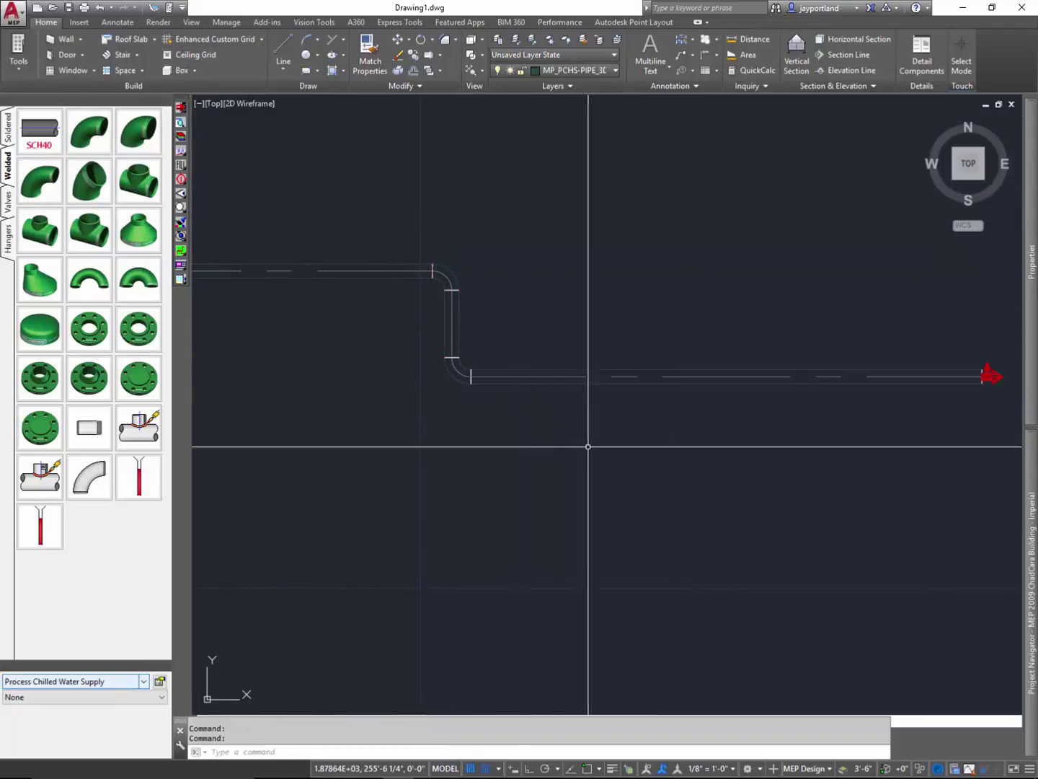
Cut a 6''x6''x4'' Tee Reducing into the lower east-running pipe about two-thirds of the way along, with its branch facing north
{"action": "middle_click_drag", "start_coordinate": [733, 451], "coordinate": [575, 455]}
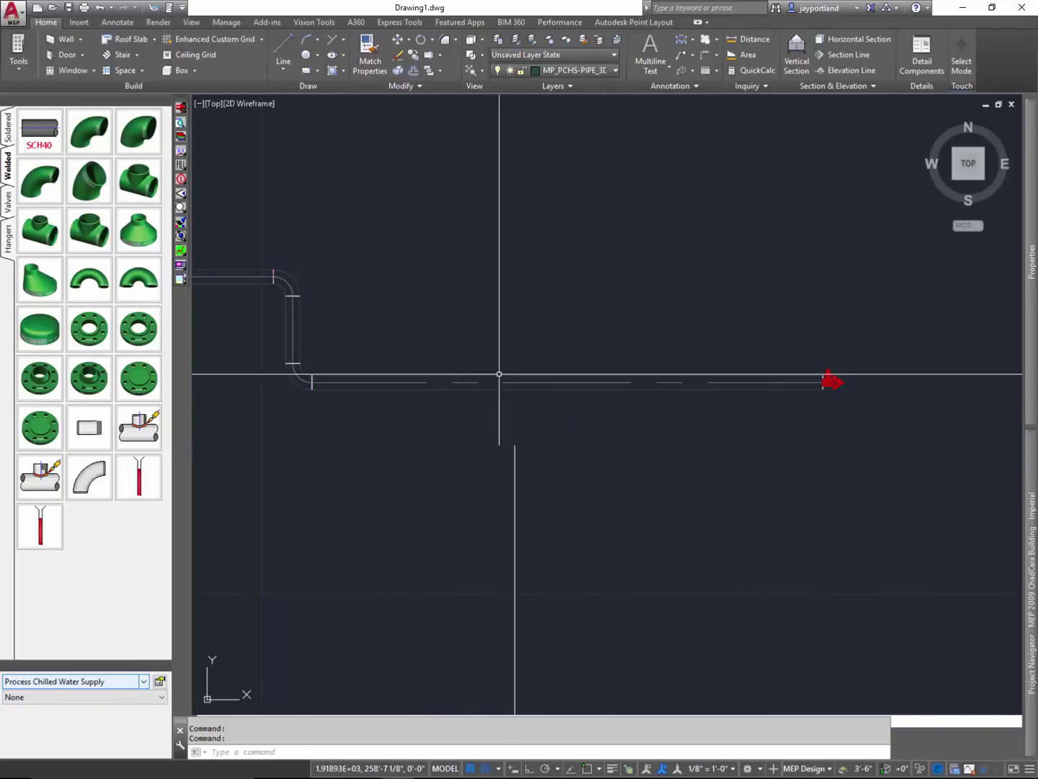
{"action": "right_click", "coordinate": [55, 228]}
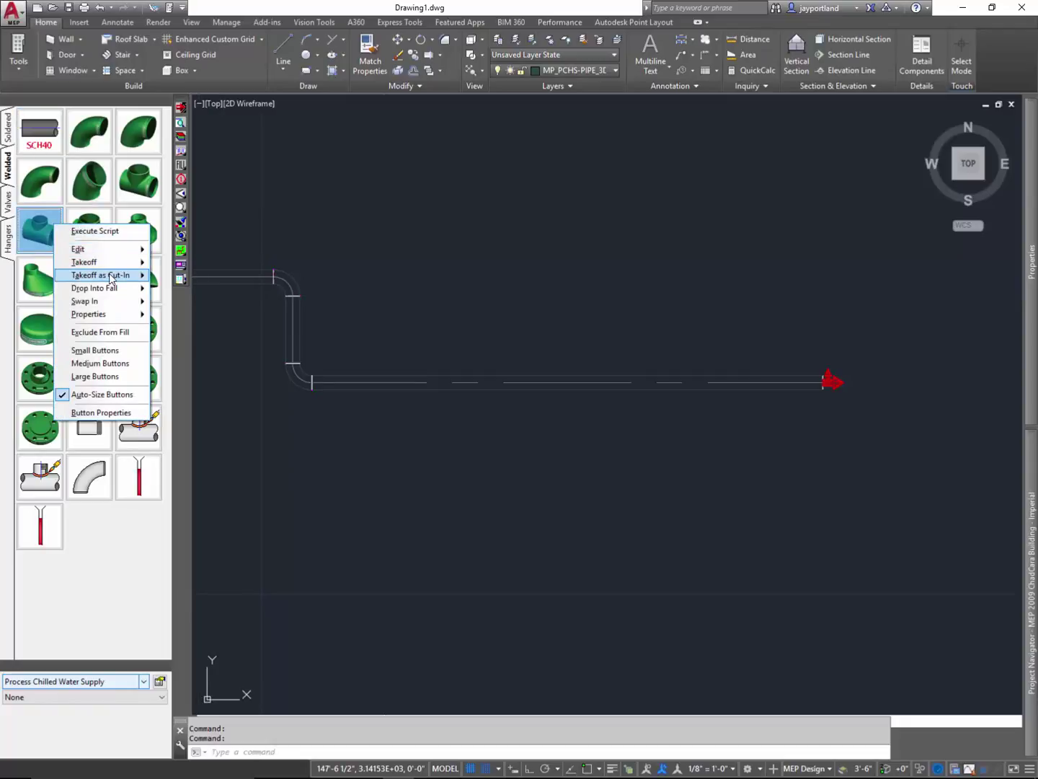
{"action": "mouse_move", "coordinate": [112, 278]}
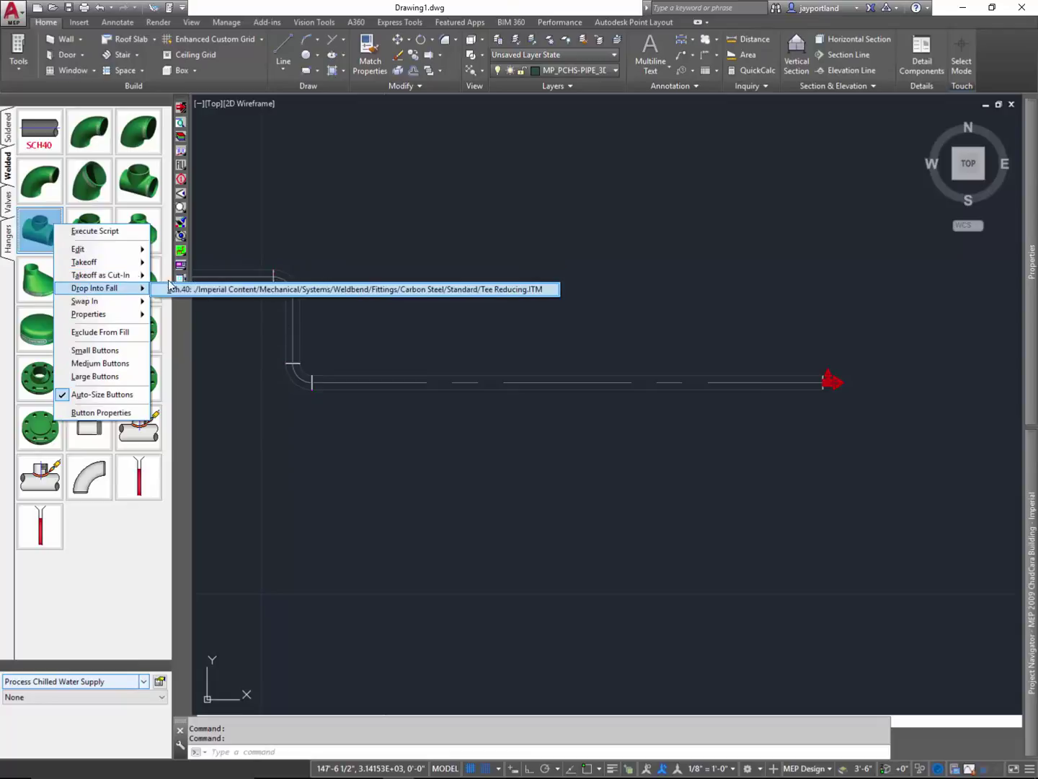
{"action": "left_click", "coordinate": [177, 274]}
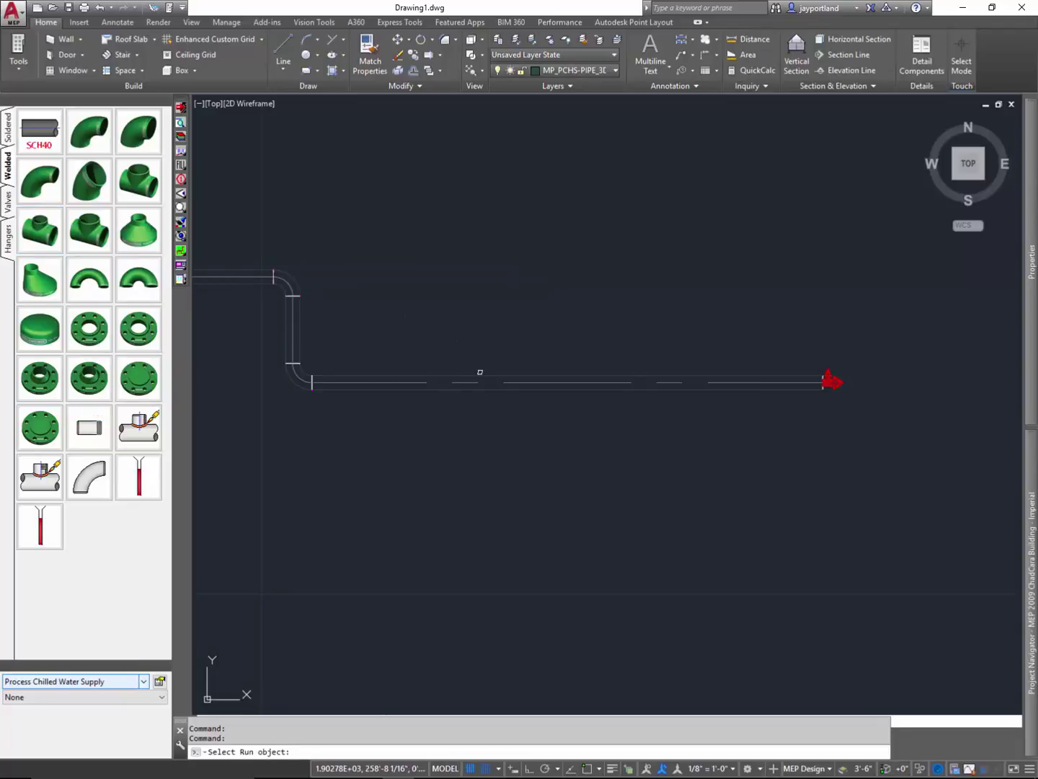
{"action": "left_click", "coordinate": [480, 381]}
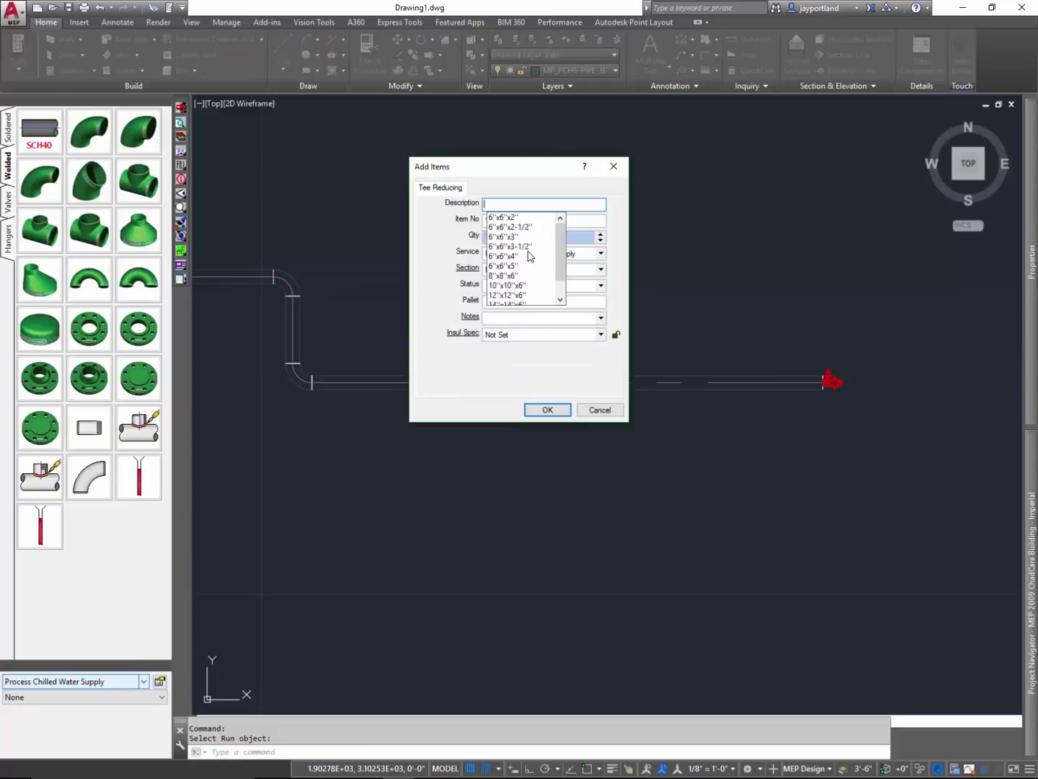
{"action": "left_click", "coordinate": [514, 257]}
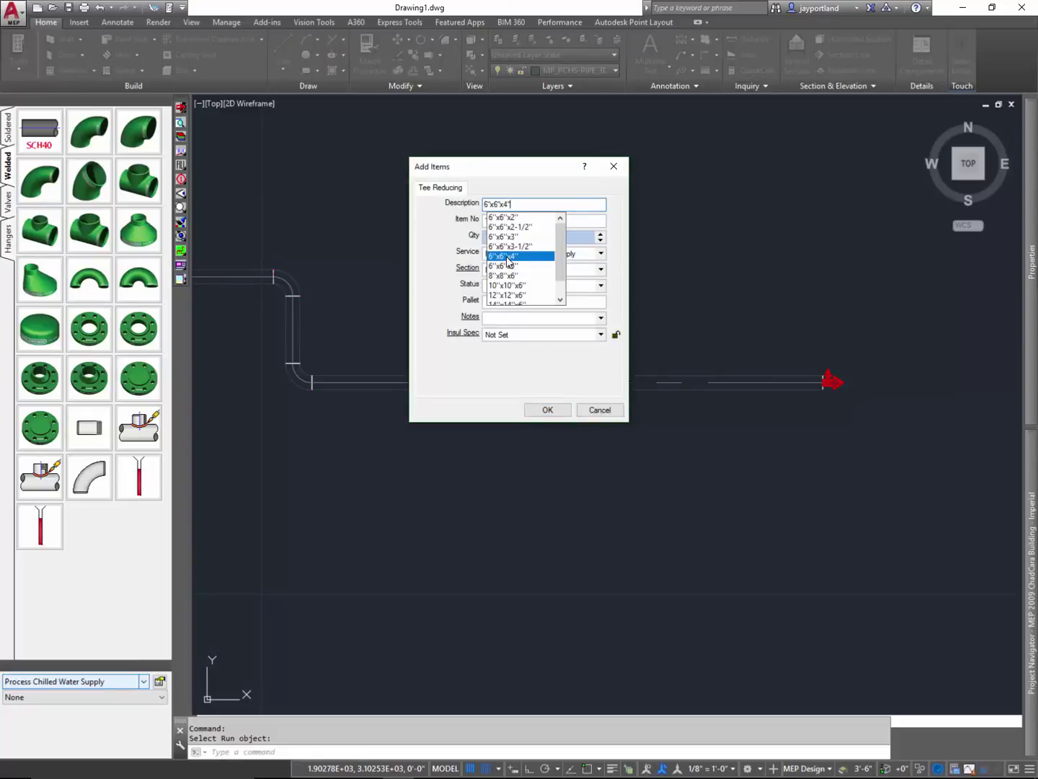
{"action": "left_click", "coordinate": [549, 409]}
{"action": "left_click", "coordinate": [549, 409]}
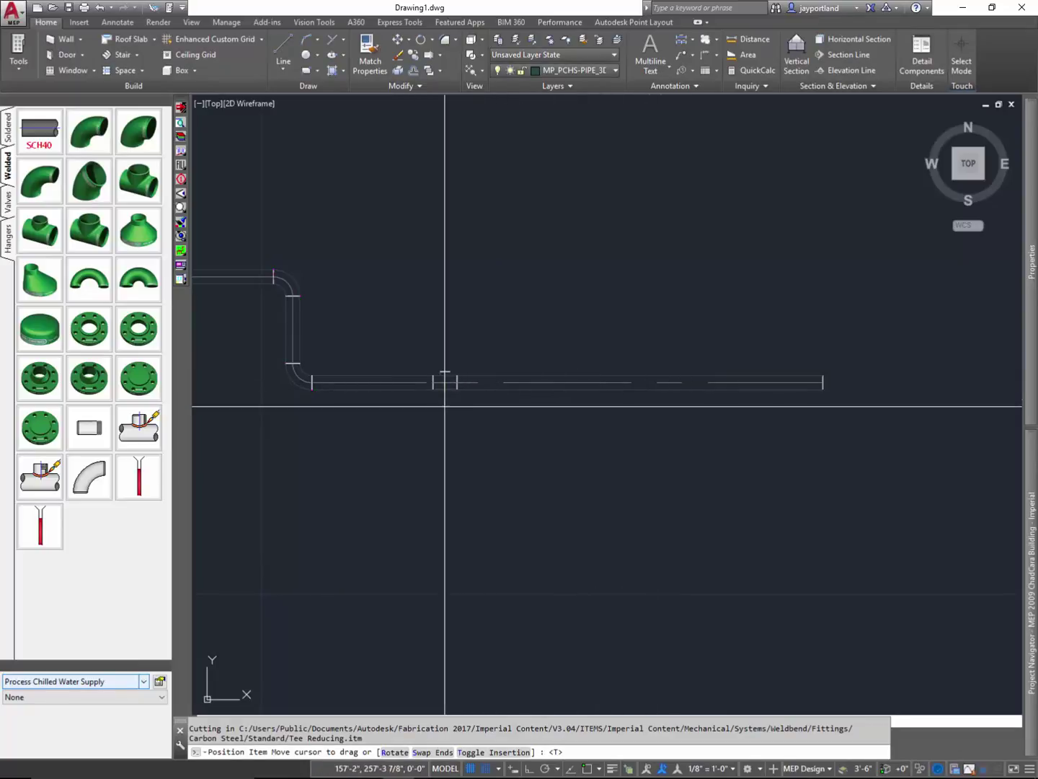
{"action": "left_click", "coordinate": [656, 405]}
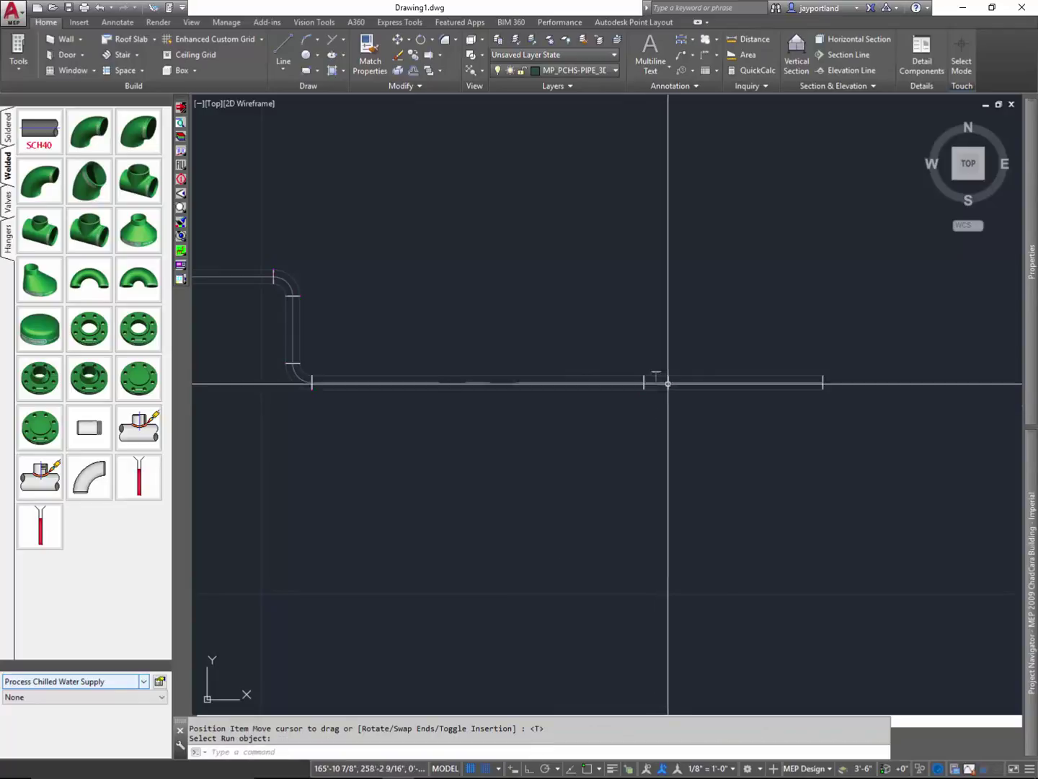
Inspect the weld on the tee's east side in 3D with Object Viewer, and close the viewer
{"action": "scroll", "coordinate": [662, 404], "scroll_direction": "up", "scroll_amount": 5}
{"action": "scroll", "coordinate": [669, 401], "scroll_direction": "up", "scroll_amount": 3}
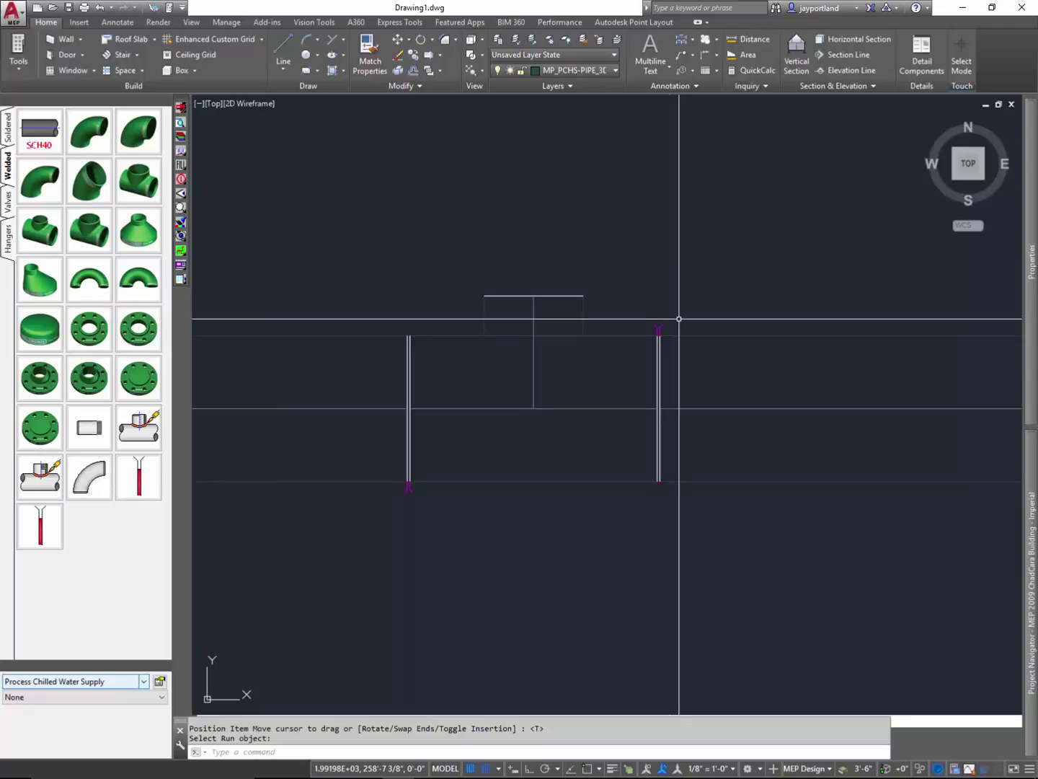
{"action": "left_click", "coordinate": [658, 346]}
{"action": "right_click", "coordinate": [696, 297]}
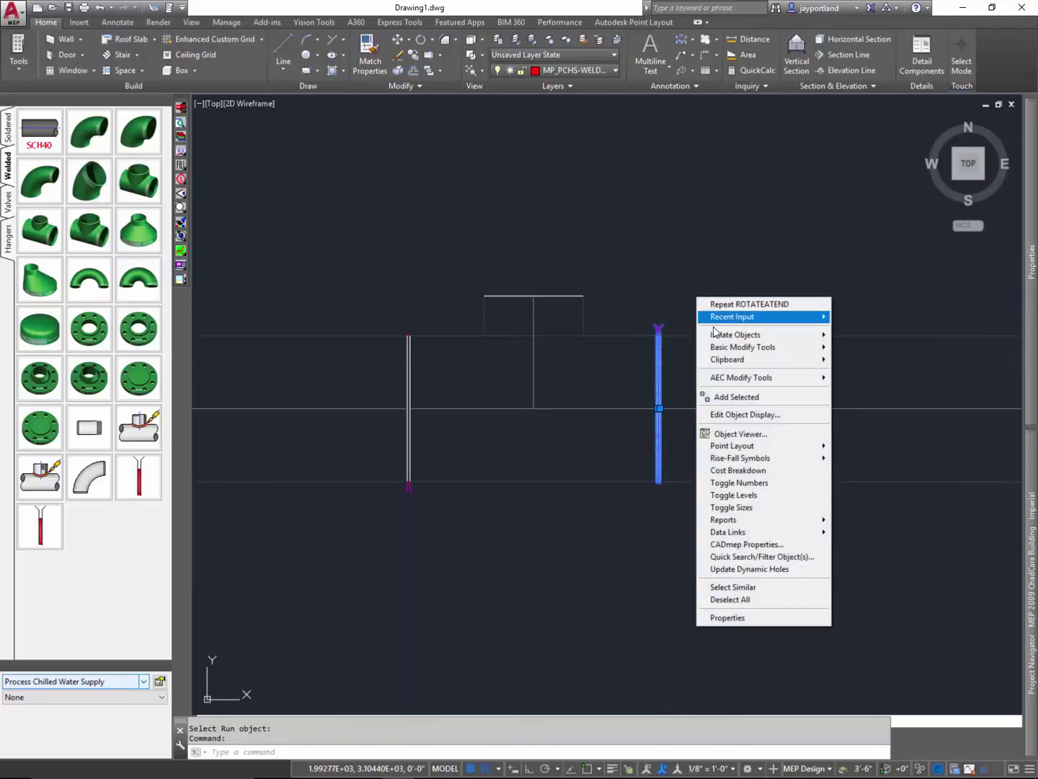
{"action": "left_click", "coordinate": [750, 434]}
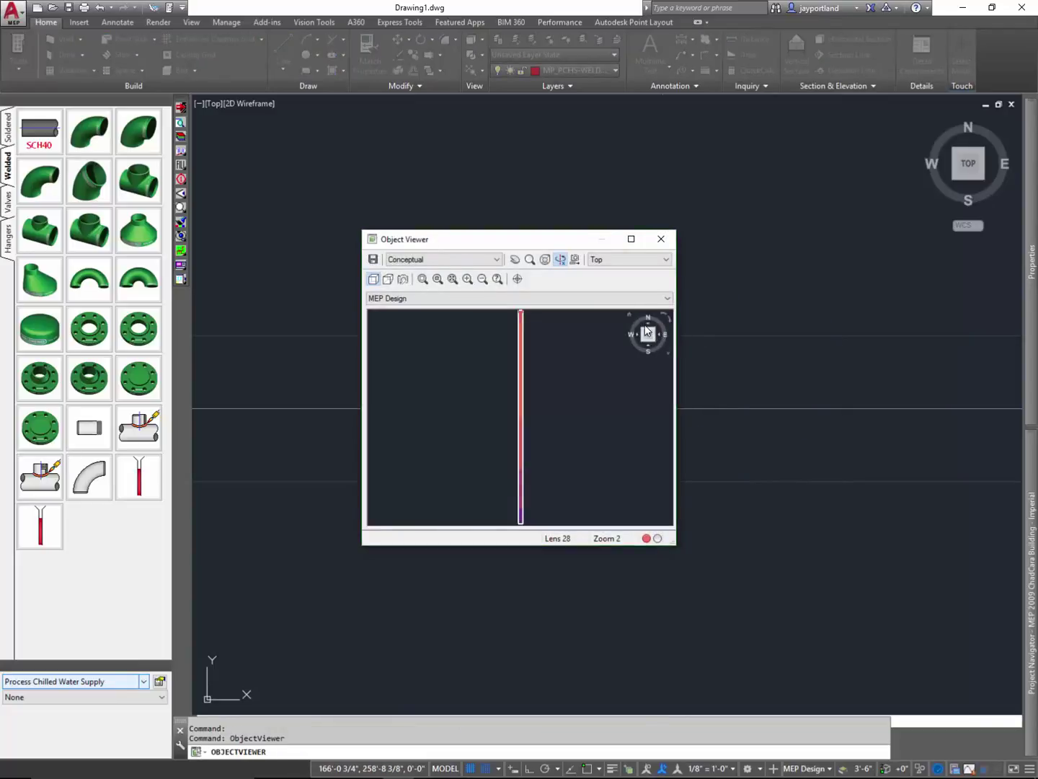
{"action": "mouse_move", "coordinate": [652, 340]}
{"action": "left_mouse_down"}
{"action": "mouse_move", "coordinate": [605, 370]}
{"action": "mouse_move", "coordinate": [660, 358]}
{"action": "left_mouse_up"}
{"action": "scroll", "coordinate": [534, 417], "scroll_direction": "up", "scroll_amount": 3}
{"action": "scroll", "coordinate": [532, 422], "scroll_direction": "down", "scroll_amount": 1}
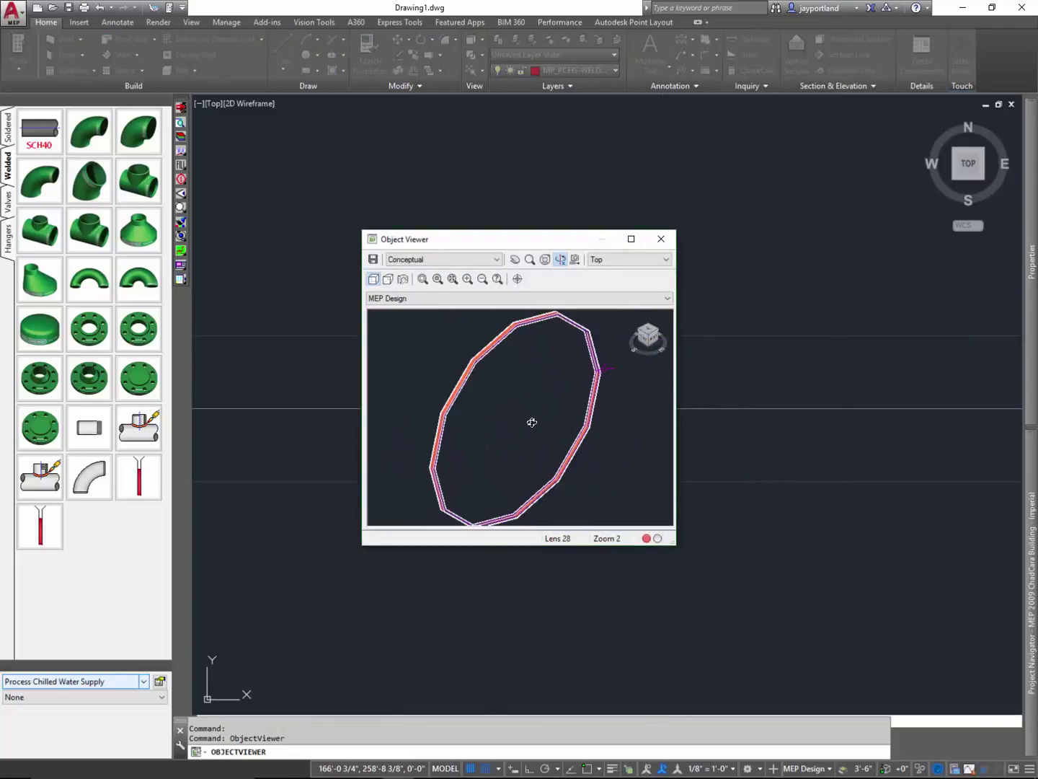
{"action": "left_click", "coordinate": [662, 239]}
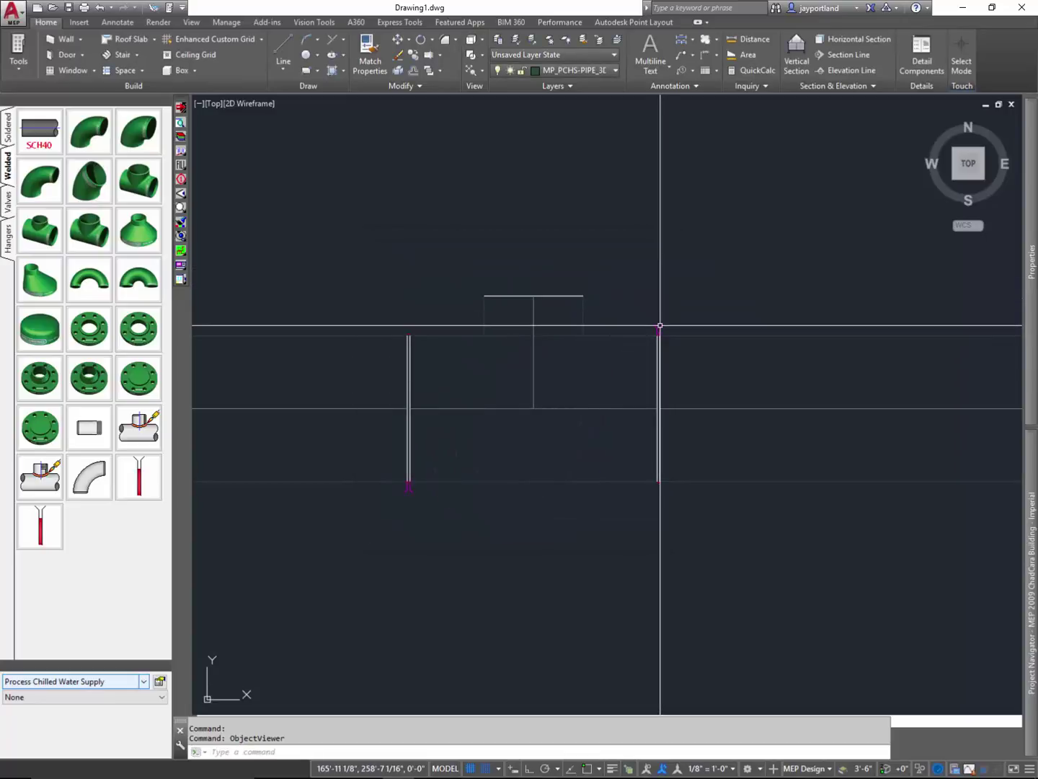
Open the item details of the weld east of the tee to examine its type, connectors and dimensions, and close them
{"action": "double_click", "coordinate": [661, 340]}
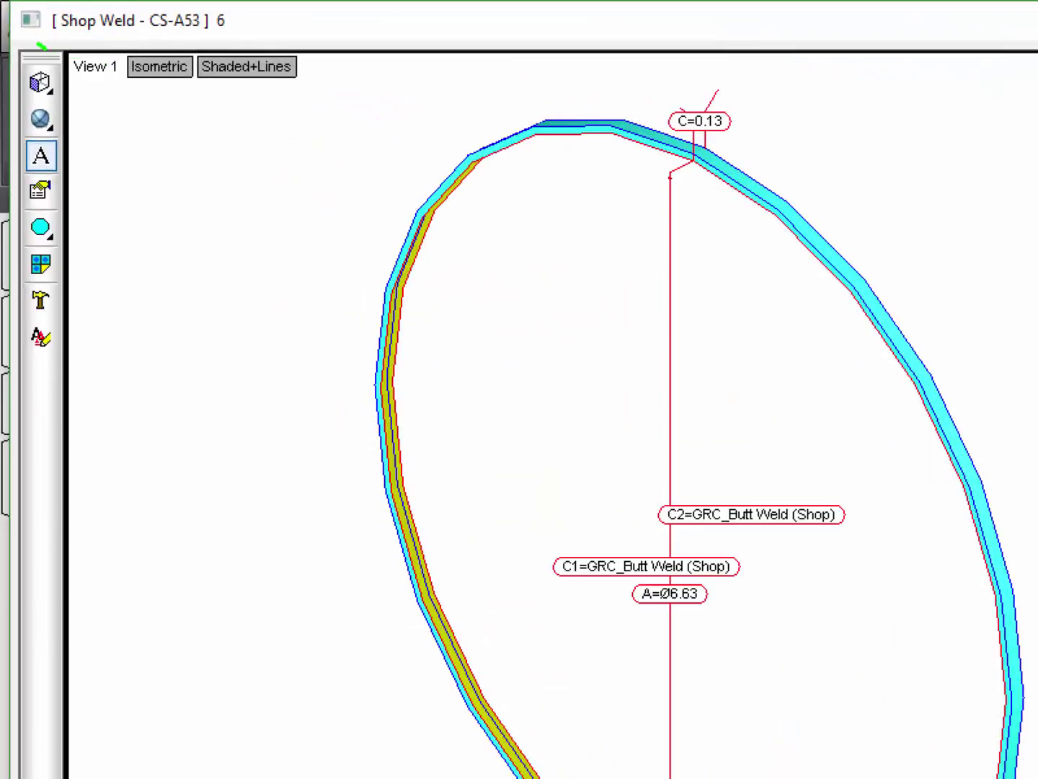
{"action": "mouse_move", "coordinate": [46, 50]}
{"action": "left_mouse_down"}
{"action": "mouse_move", "coordinate": [142, 2]}
{"action": "mouse_move", "coordinate": [17, 58]}
{"action": "mouse_move", "coordinate": [121, 60]}
{"action": "left_mouse_up"}
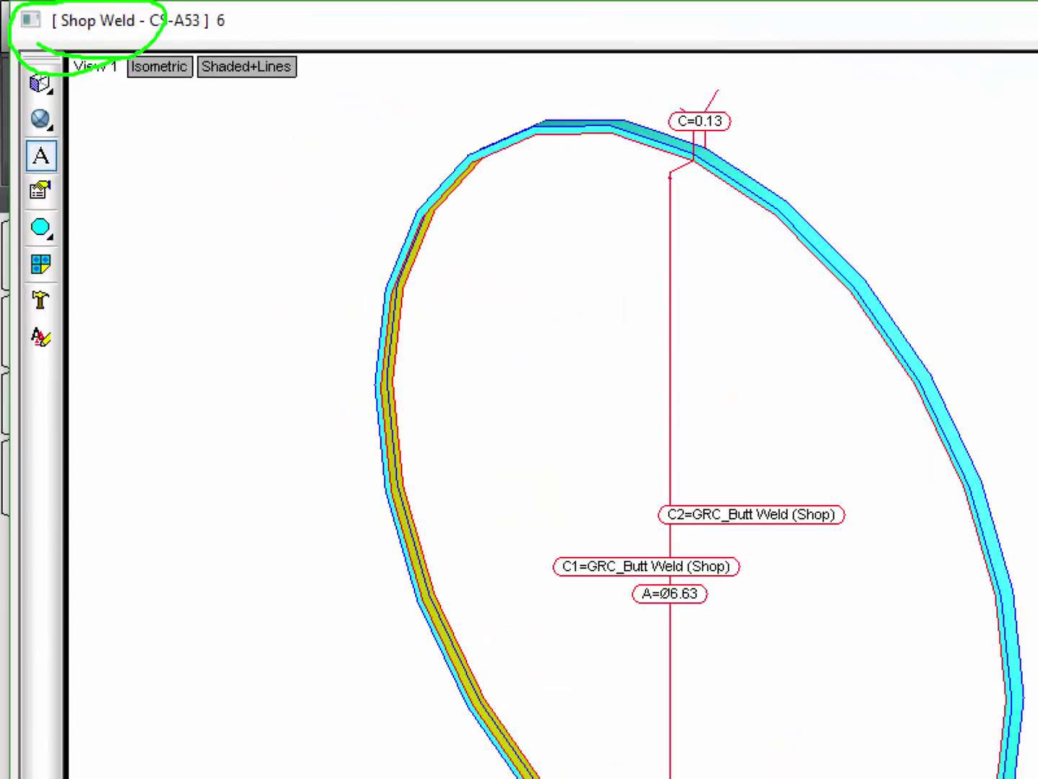
{"action": "left_click_drag", "start_coordinate": [213, 234], "coordinate": [344, 308]}
{"action": "mouse_move", "coordinate": [364, 260]}
{"action": "left_mouse_down"}
{"action": "mouse_move", "coordinate": [352, 345]}
{"action": "mouse_move", "coordinate": [364, 258]}
{"action": "left_mouse_up"}
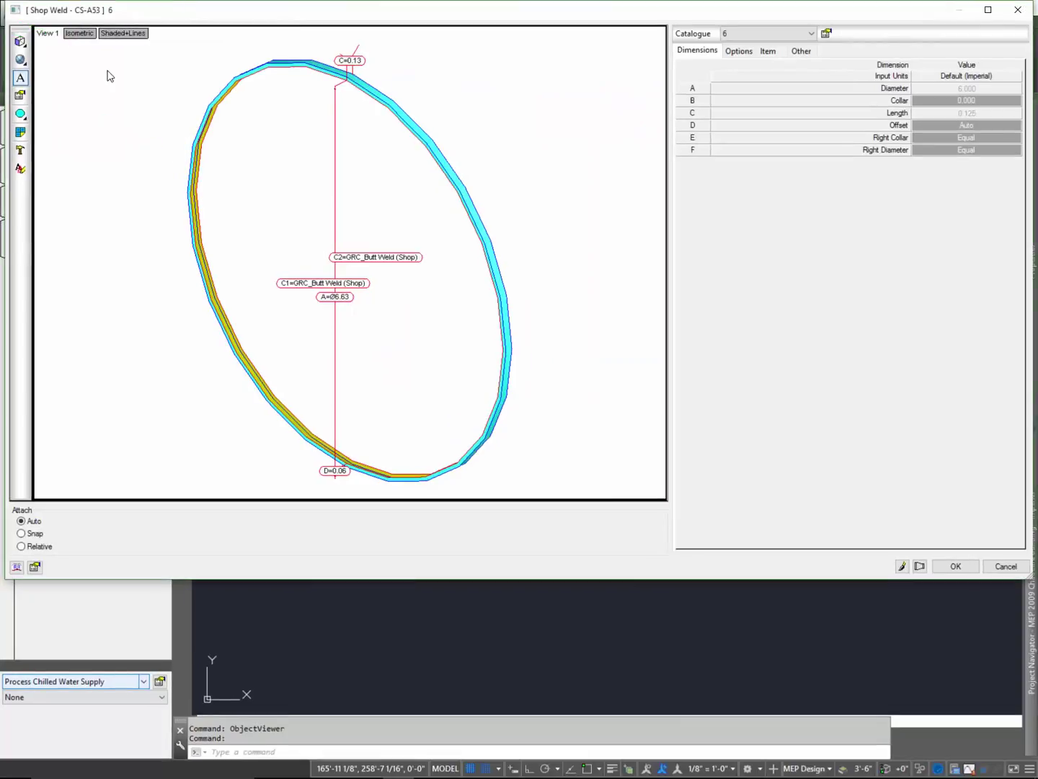
{"action": "left_click", "coordinate": [1017, 10]}
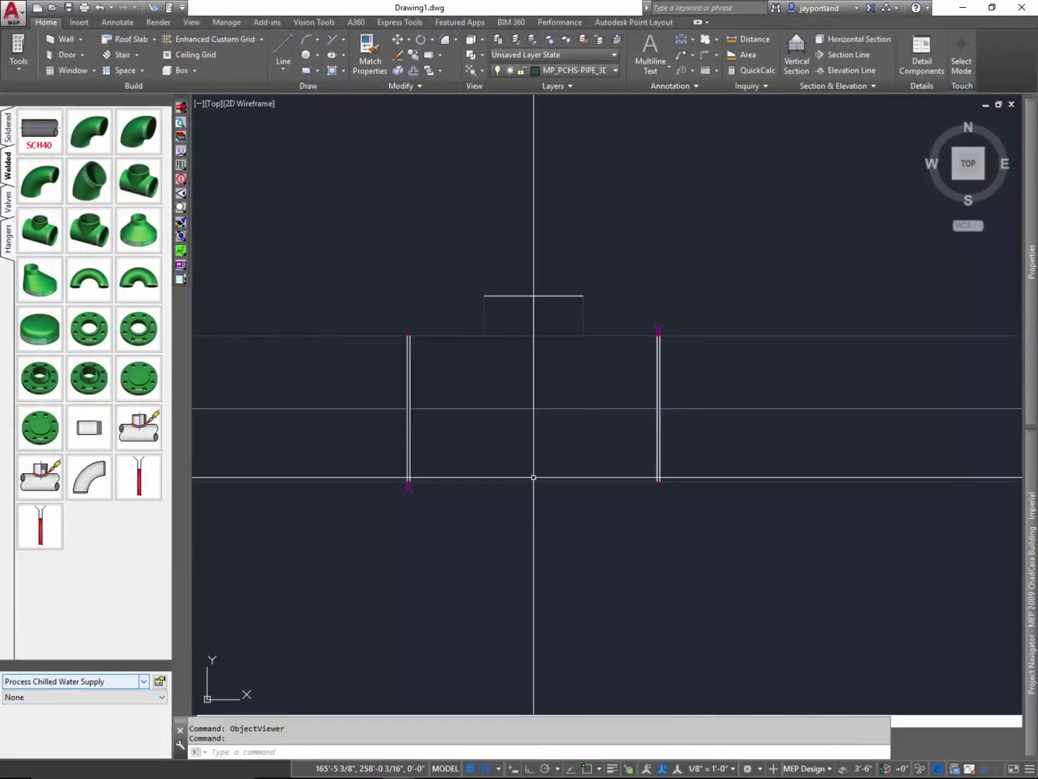
Make the tee's north branch the active end with Attacher, and attach a straight SCH40 pipe to it
{"action": "left_click", "coordinate": [180, 108]}
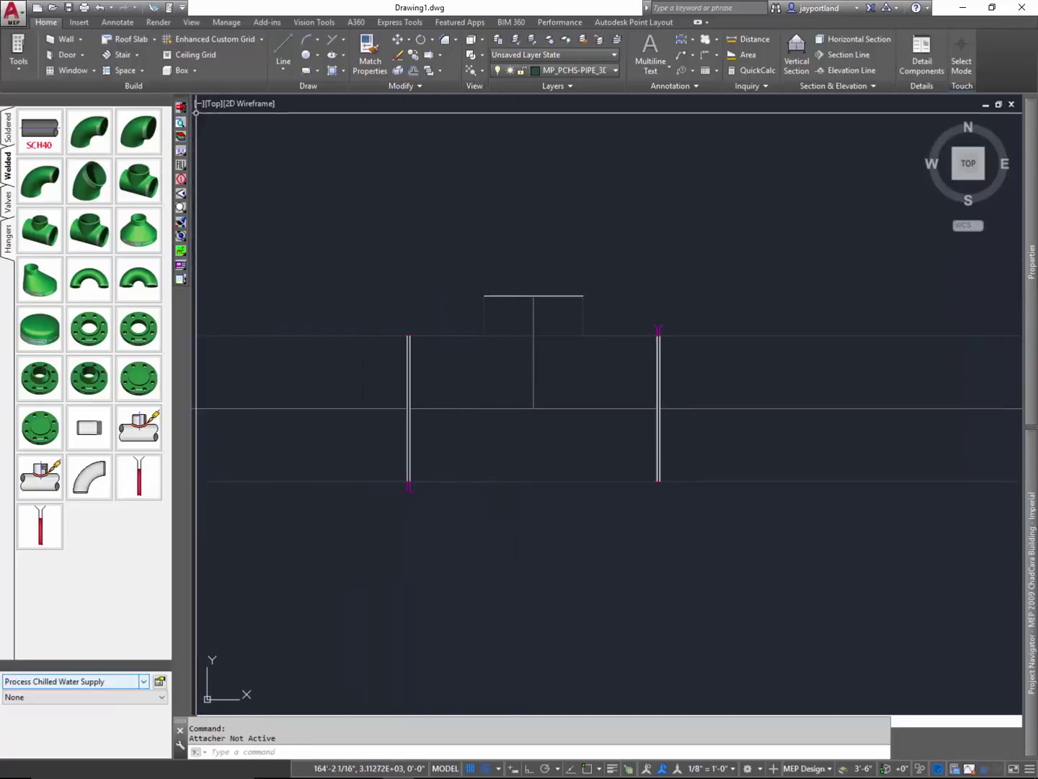
{"action": "left_click", "coordinate": [181, 108]}
{"action": "left_click", "coordinate": [187, 109]}
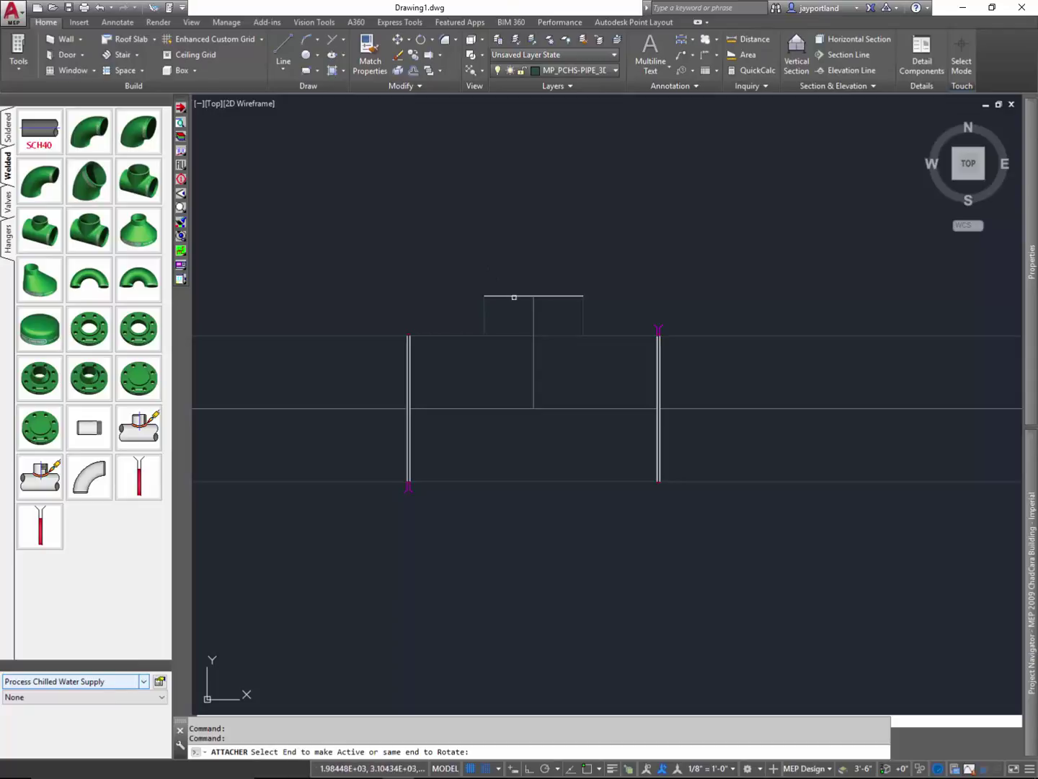
{"action": "left_click", "coordinate": [515, 295]}
{"action": "scroll", "coordinate": [463, 411], "scroll_direction": "down", "scroll_amount": 2}
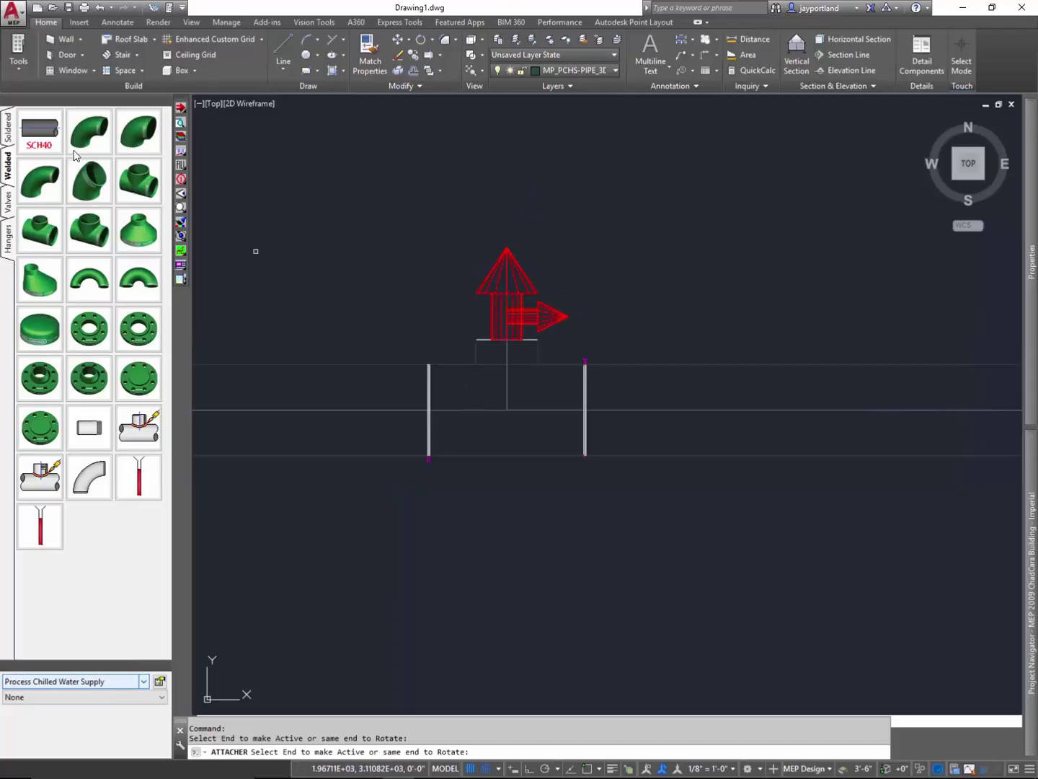
{"action": "left_click", "coordinate": [37, 134]}
{"action": "scroll", "coordinate": [494, 386], "scroll_direction": "down", "scroll_amount": 3}
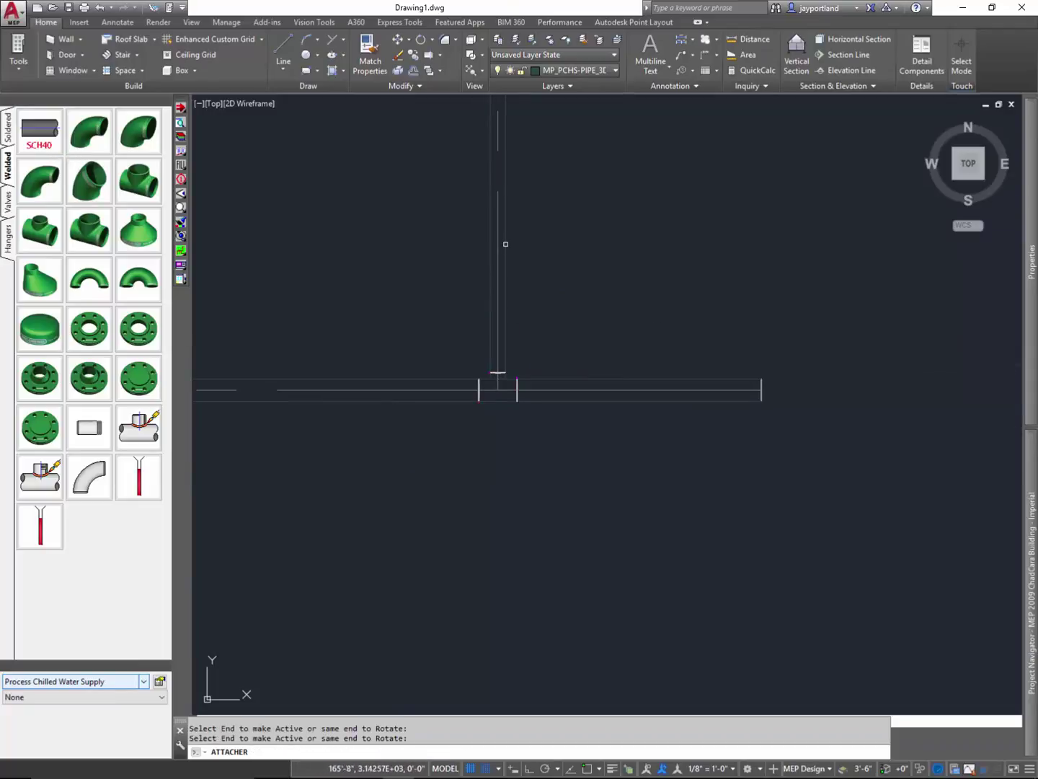
{"action": "key", "text": "Escape"}
{"action": "key", "text": "Escape"}
Stretch the north end of the tee's branch pipe toward the tee, shortening the pipe to about 31 inches
{"action": "middle_click_drag", "start_coordinate": [551, 227], "coordinate": [540, 355]}
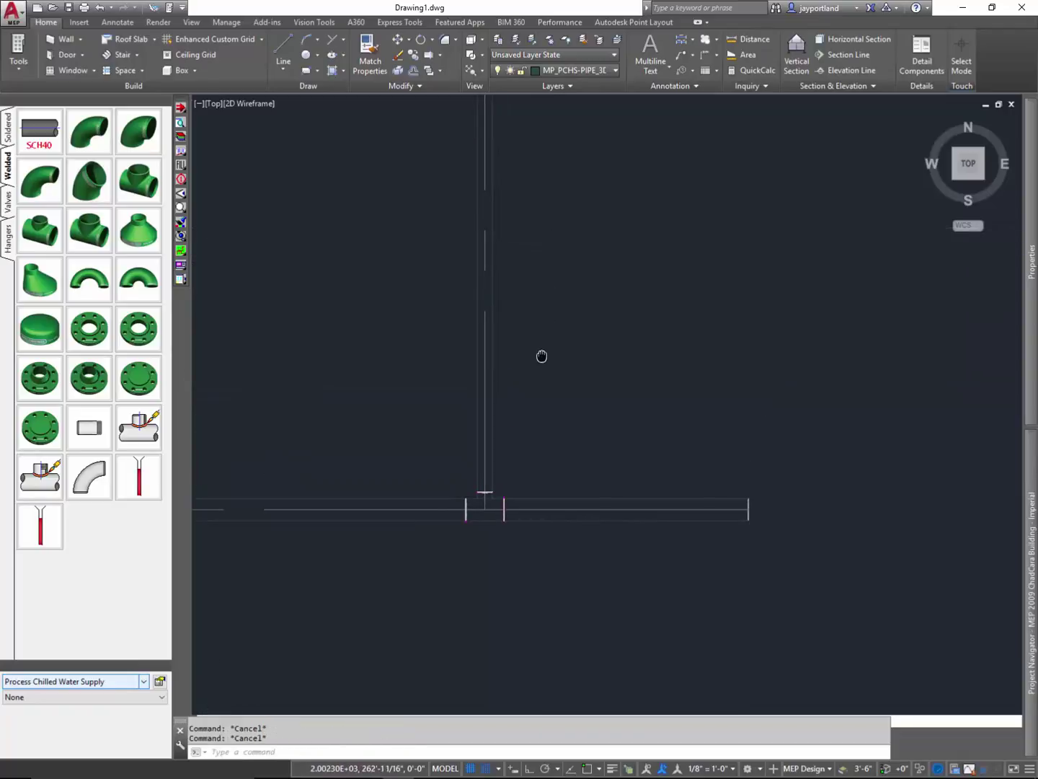
{"action": "left_click", "coordinate": [483, 304]}
{"action": "left_click", "coordinate": [434, 315]}
{"action": "scroll", "coordinate": [434, 314], "scroll_direction": "down", "scroll_amount": 2}
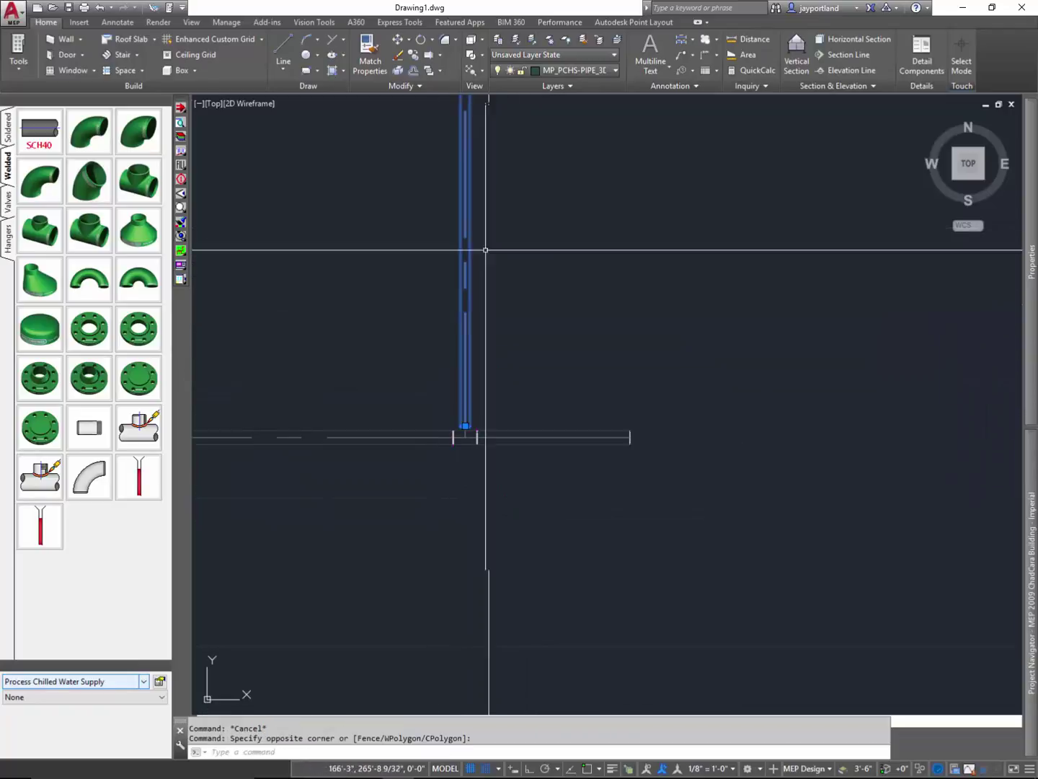
{"action": "middle_click_drag", "start_coordinate": [531, 225], "coordinate": [535, 316]}
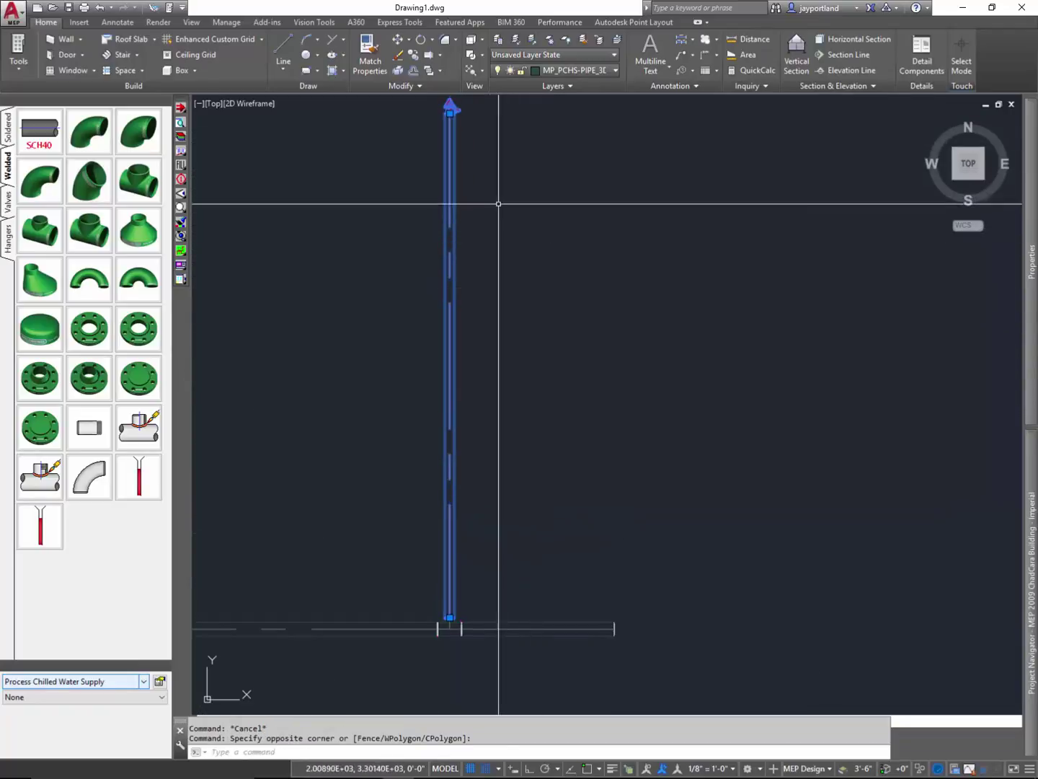
{"action": "left_click", "coordinate": [450, 110]}
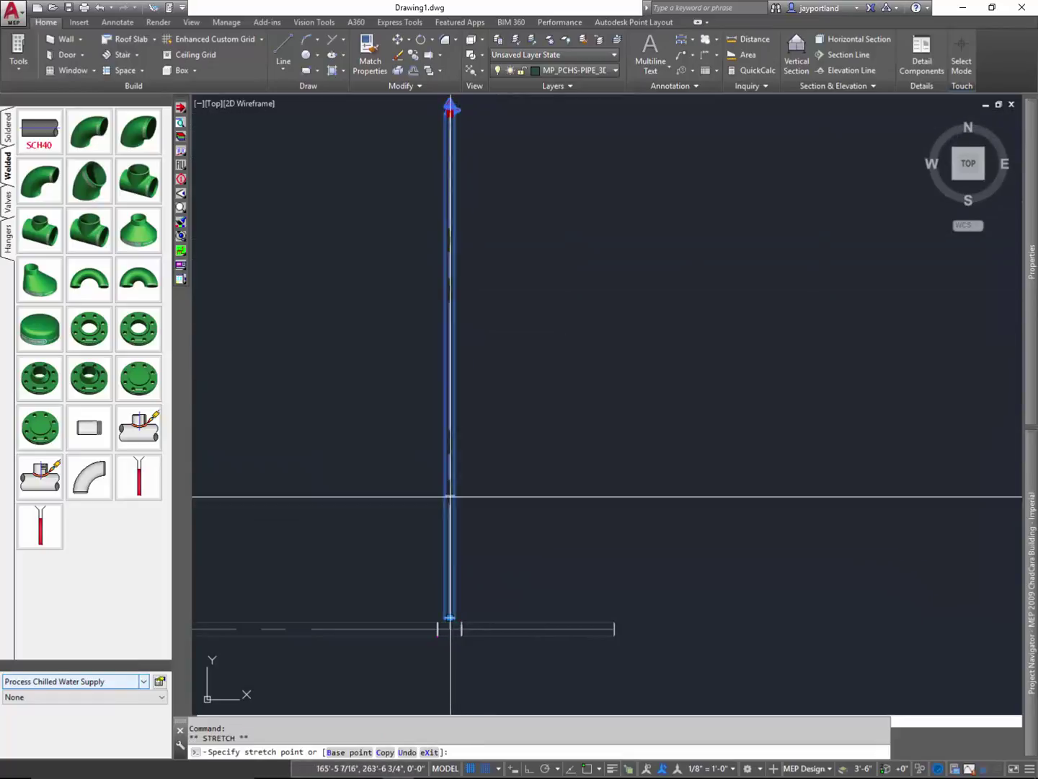
{"action": "scroll", "coordinate": [481, 621], "scroll_direction": "up", "scroll_amount": 4}
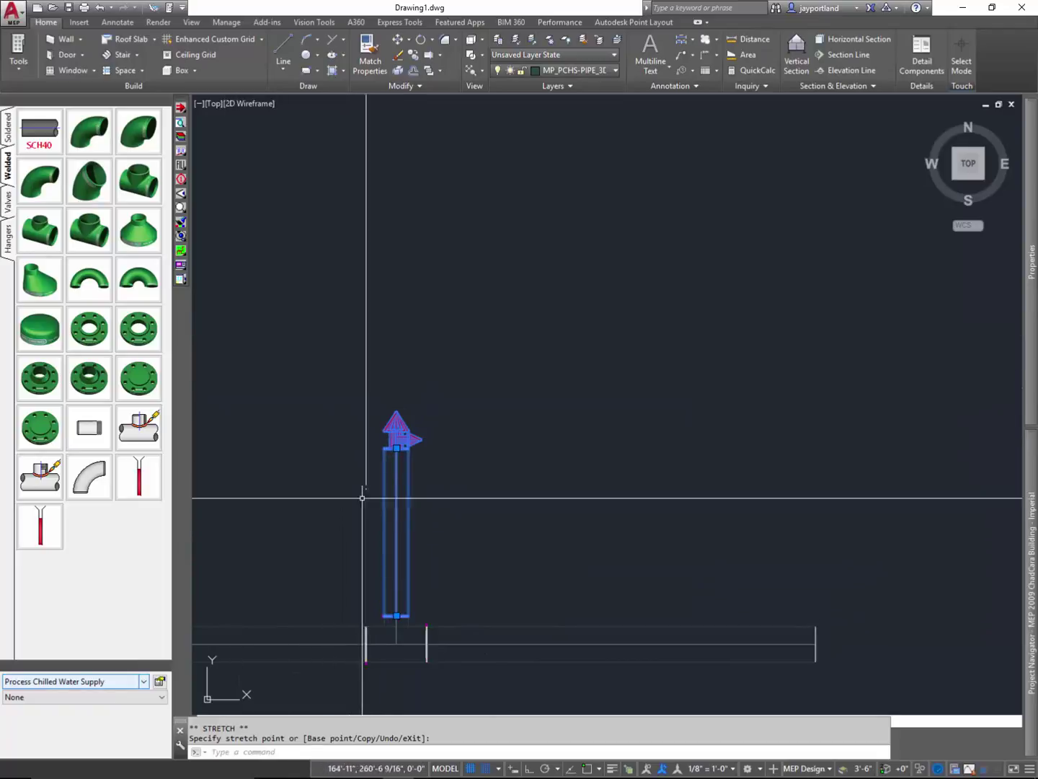
Open the item details of the shortened branch pipe to examine its dimensions and available catalogue sizes, and cancel without changes
{"action": "left_click", "coordinate": [385, 578]}
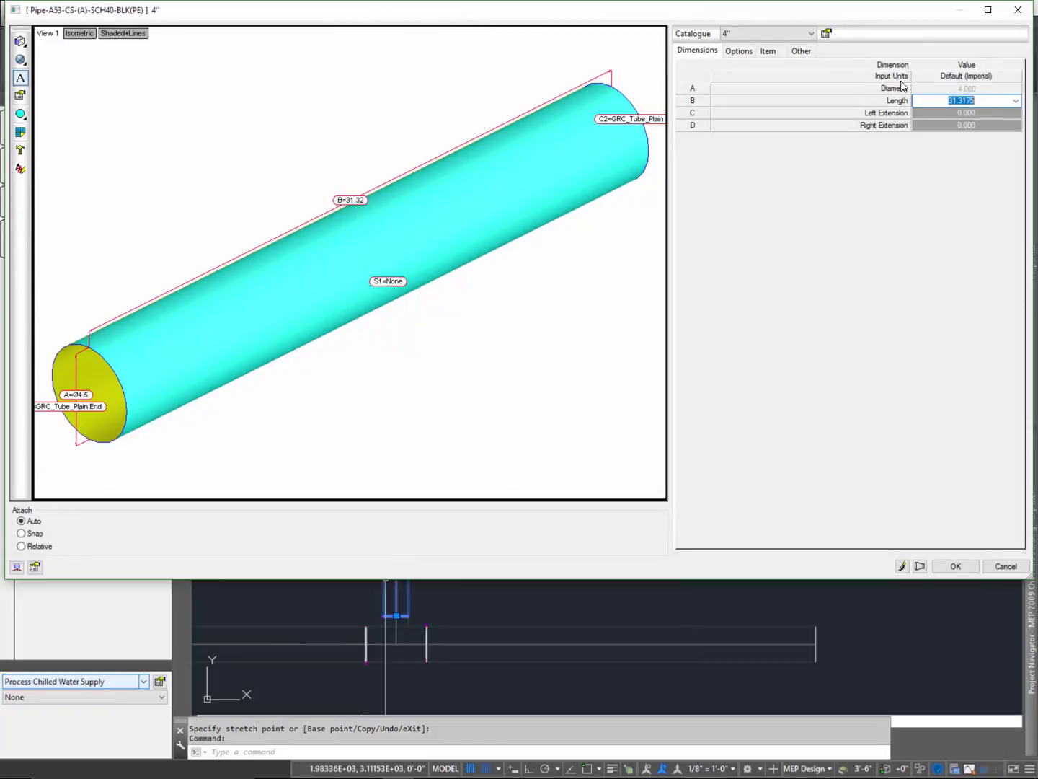
{"action": "left_click", "coordinate": [765, 33]}
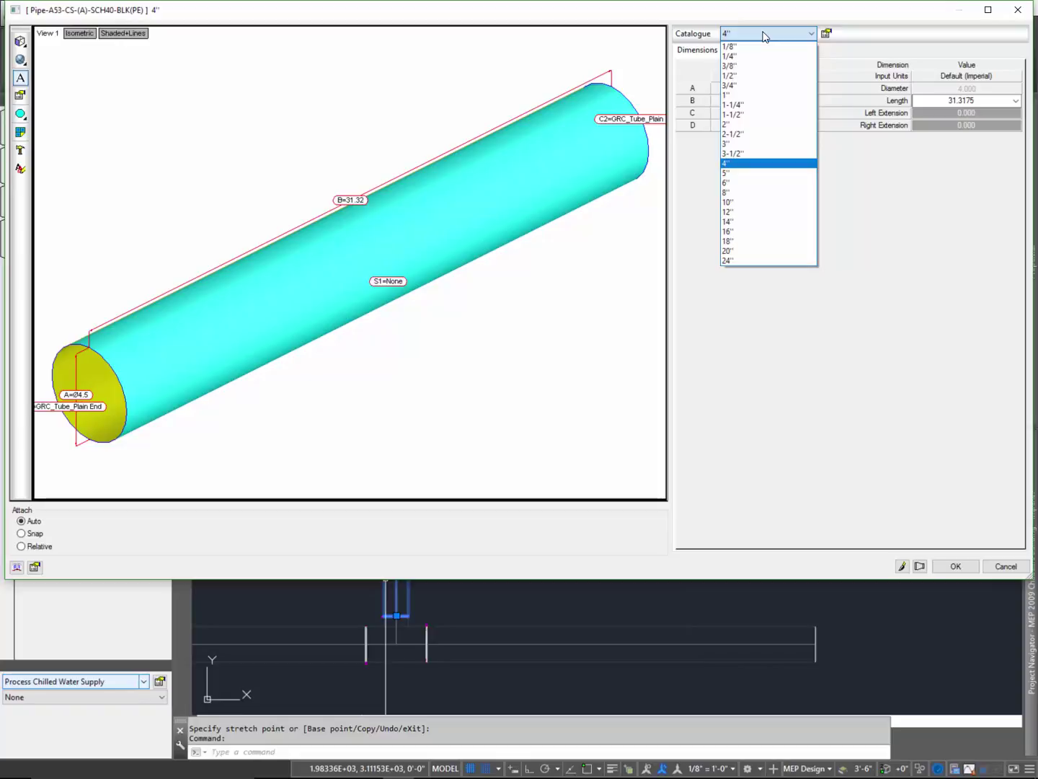
{"action": "left_click", "coordinate": [1001, 570]}
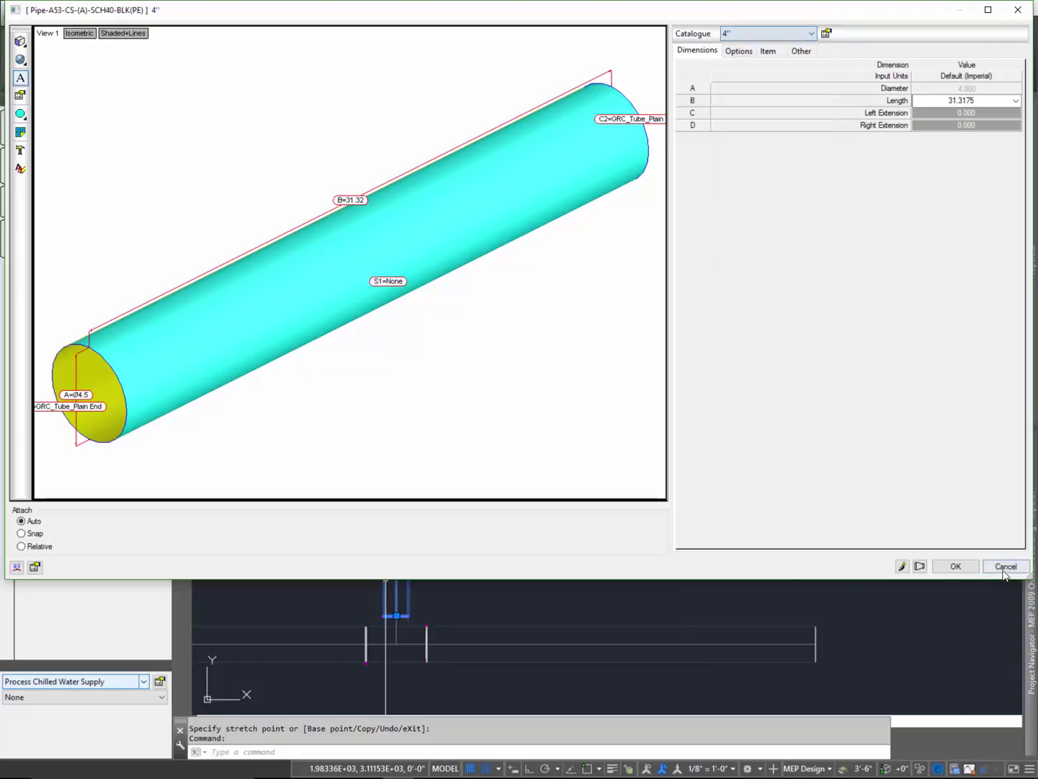
{"action": "left_click", "coordinate": [1006, 566]}
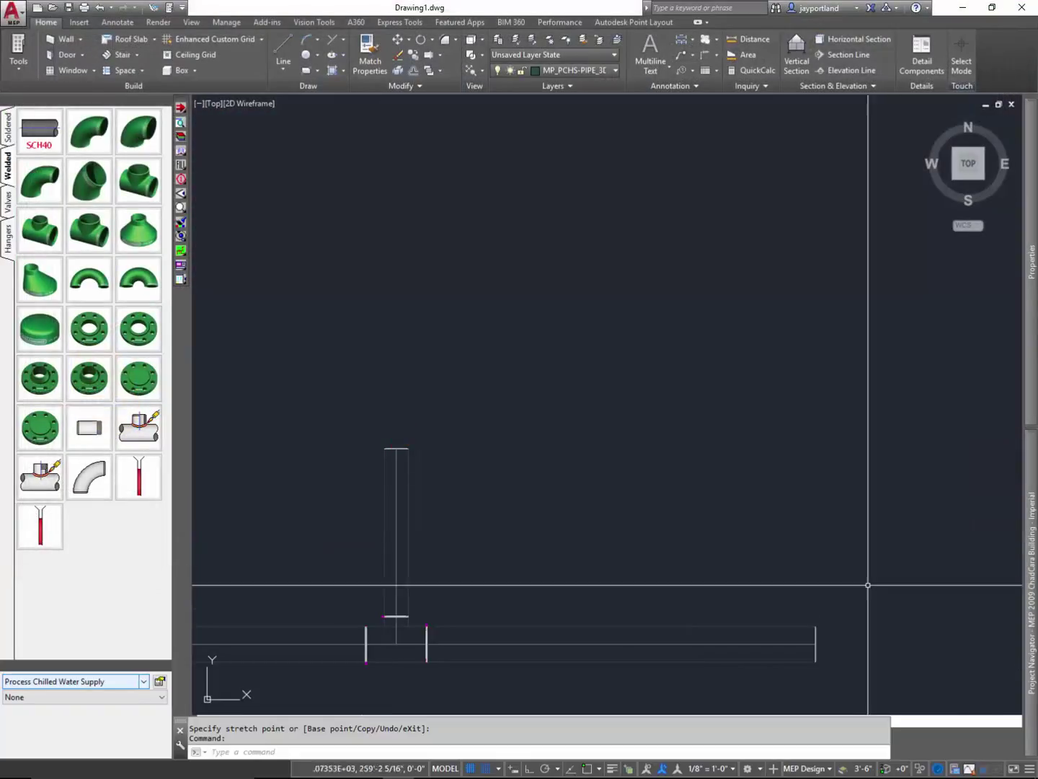
Open the Design Line tool and examine its view options, including Dynamic Fill and Change Shape Automatically
{"action": "middle_click_drag", "start_coordinate": [660, 558], "coordinate": [746, 501]}
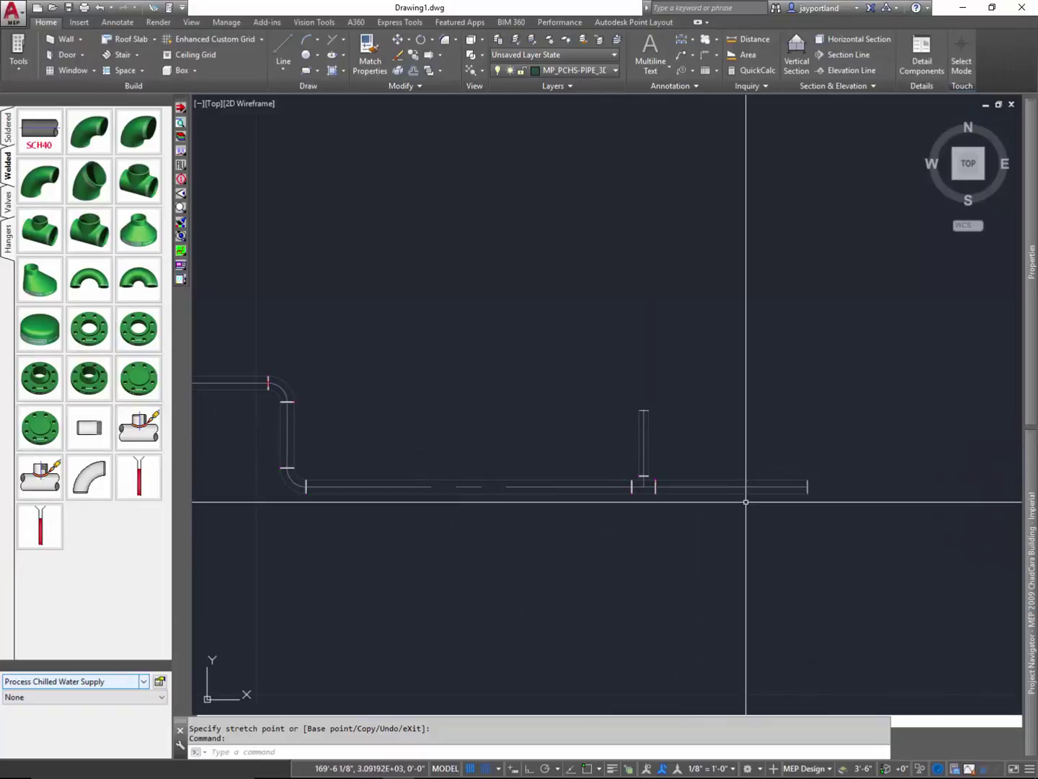
{"action": "scroll", "coordinate": [748, 504], "scroll_direction": "down", "scroll_amount": 2}
{"action": "middle_click_drag", "start_coordinate": [721, 572], "coordinate": [720, 572]}
{"action": "scroll", "coordinate": [791, 513], "scroll_direction": "down", "scroll_amount": 3}
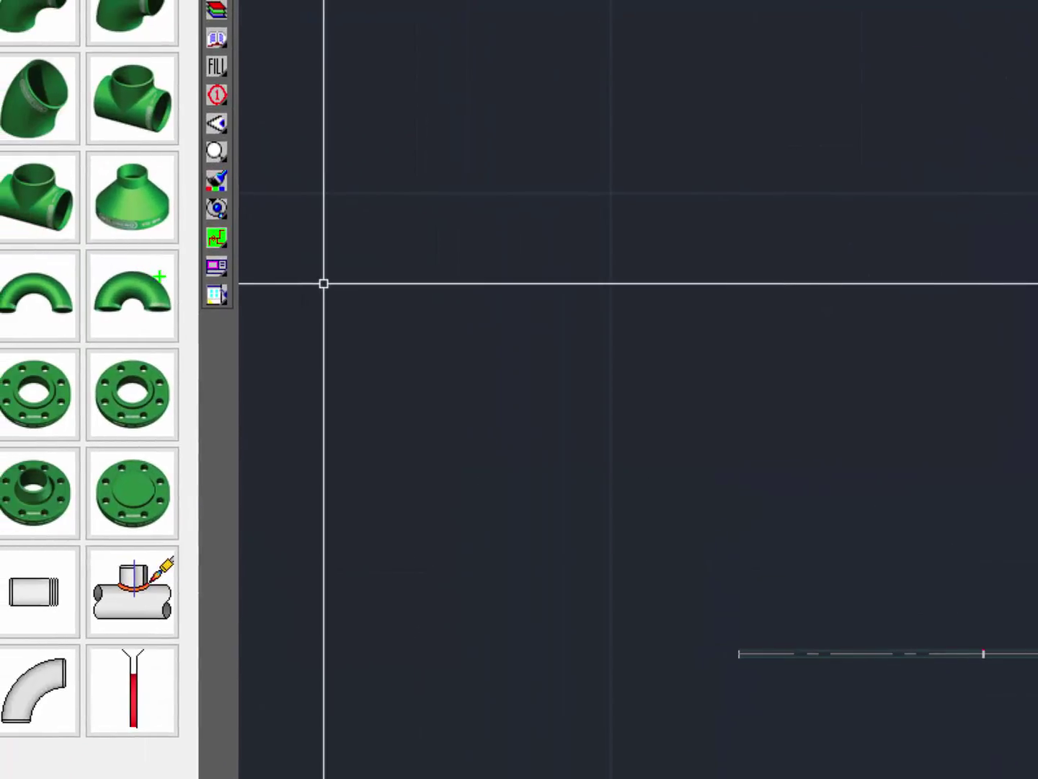
{"action": "mouse_move", "coordinate": [177, 262]}
{"action": "left_mouse_down"}
{"action": "mouse_move", "coordinate": [318, 225]}
{"action": "mouse_move", "coordinate": [144, 234]}
{"action": "mouse_move", "coordinate": [320, 246]}
{"action": "left_mouse_up"}
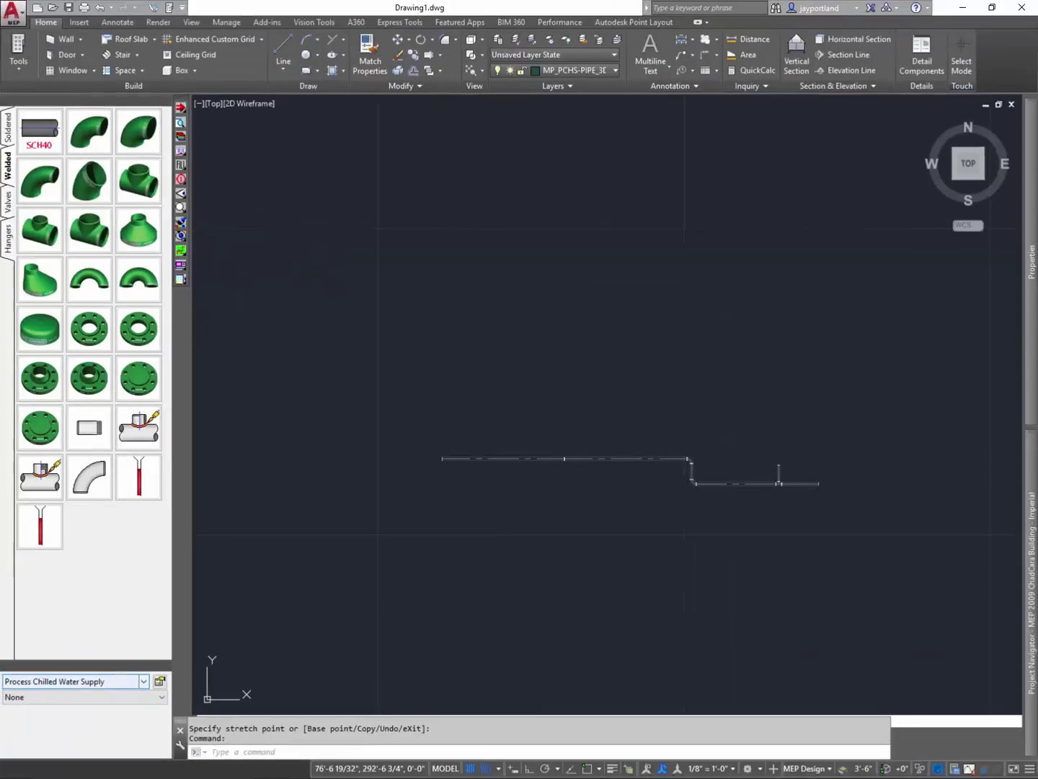
{"action": "left_click", "coordinate": [181, 250]}
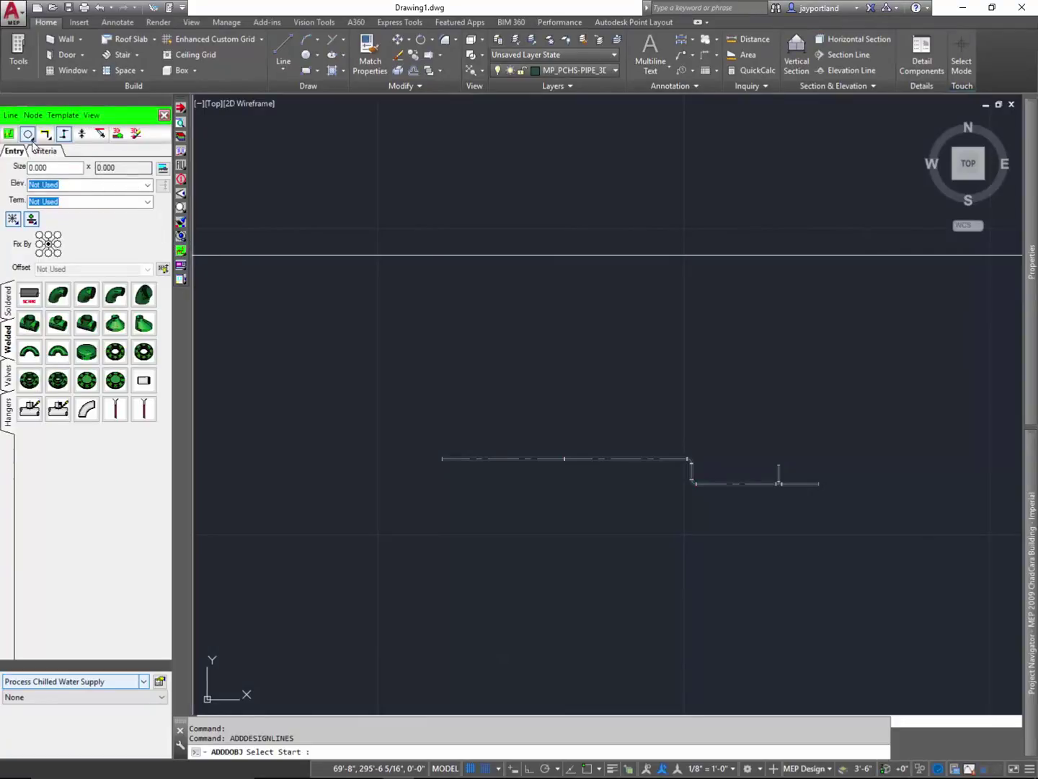
{"action": "left_click", "coordinate": [91, 115]}
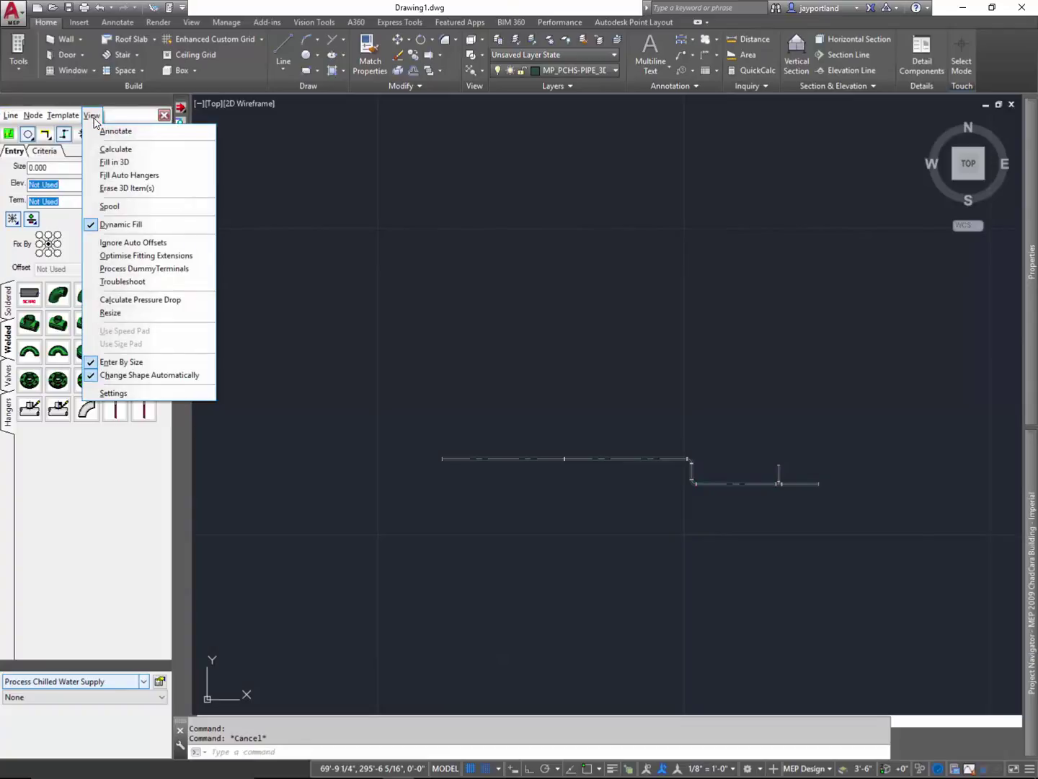
{"action": "left_click", "coordinate": [91, 376]}
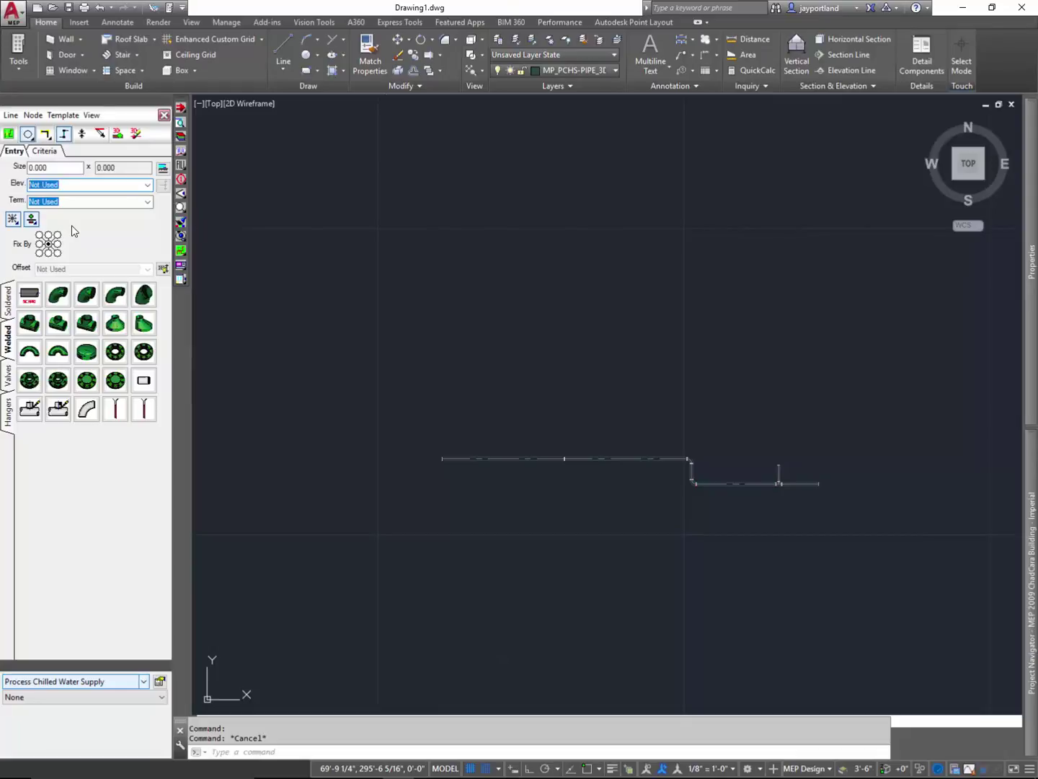
Set the elevation for new design lines to 120
{"action": "type", "text": "9"}
{"action": "key", "text": "Return"}
{"action": "left_click", "coordinate": [66, 185]}
Draw a stepped design line without a size north of the existing run, going east, south and east, and end the run
{"action": "left_click", "coordinate": [9, 135]}
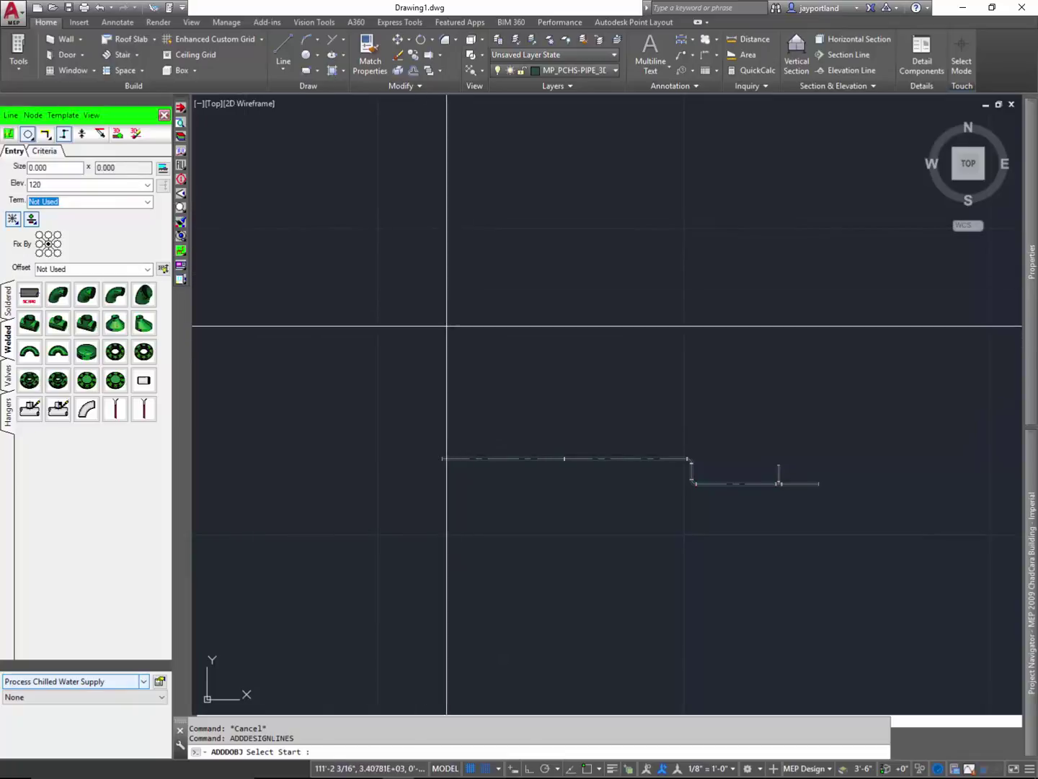
{"action": "left_click", "coordinate": [439, 320]}
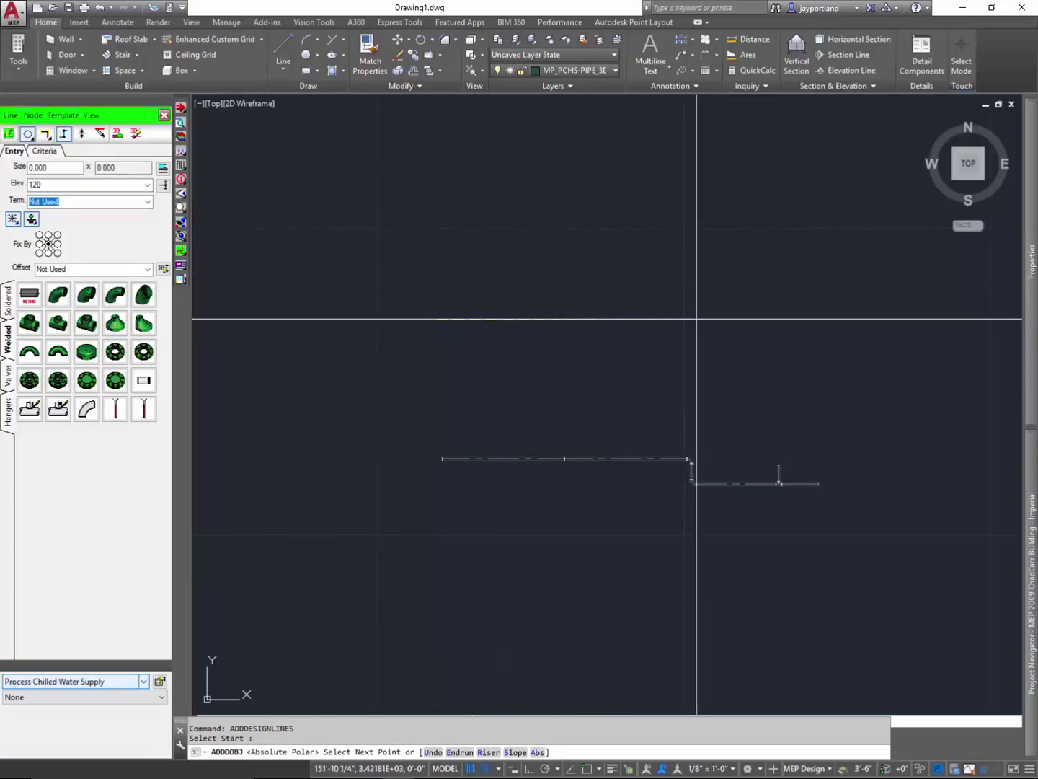
{"action": "left_click", "coordinate": [701, 319]}
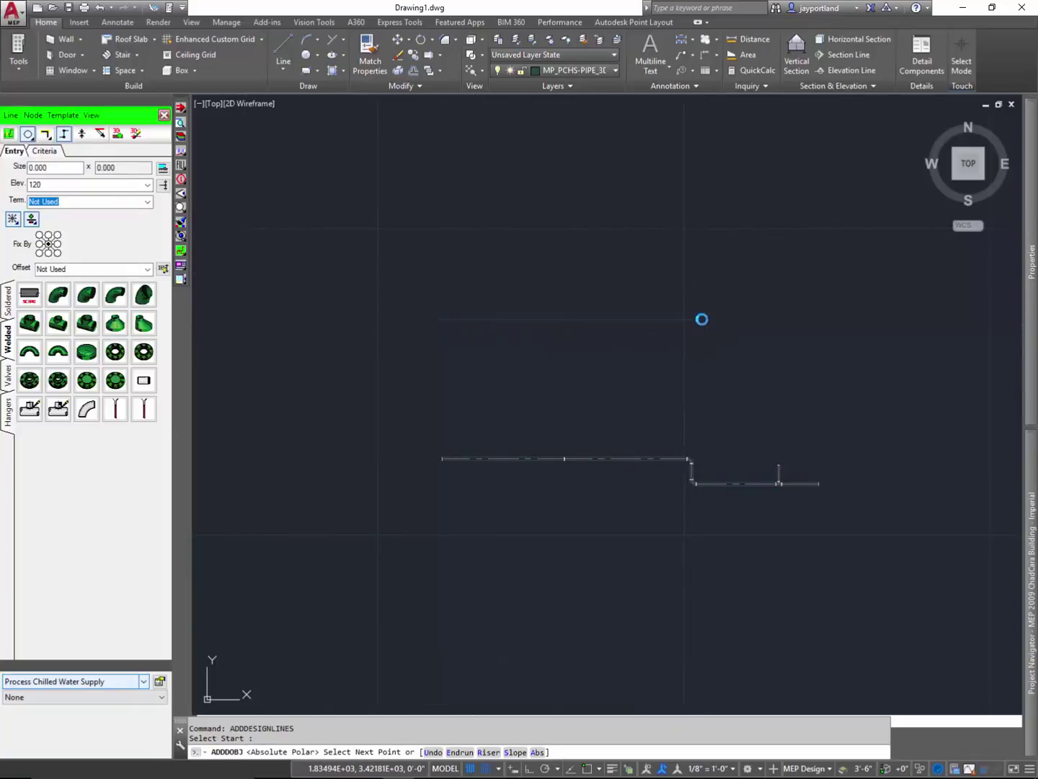
{"action": "left_click", "coordinate": [703, 358]}
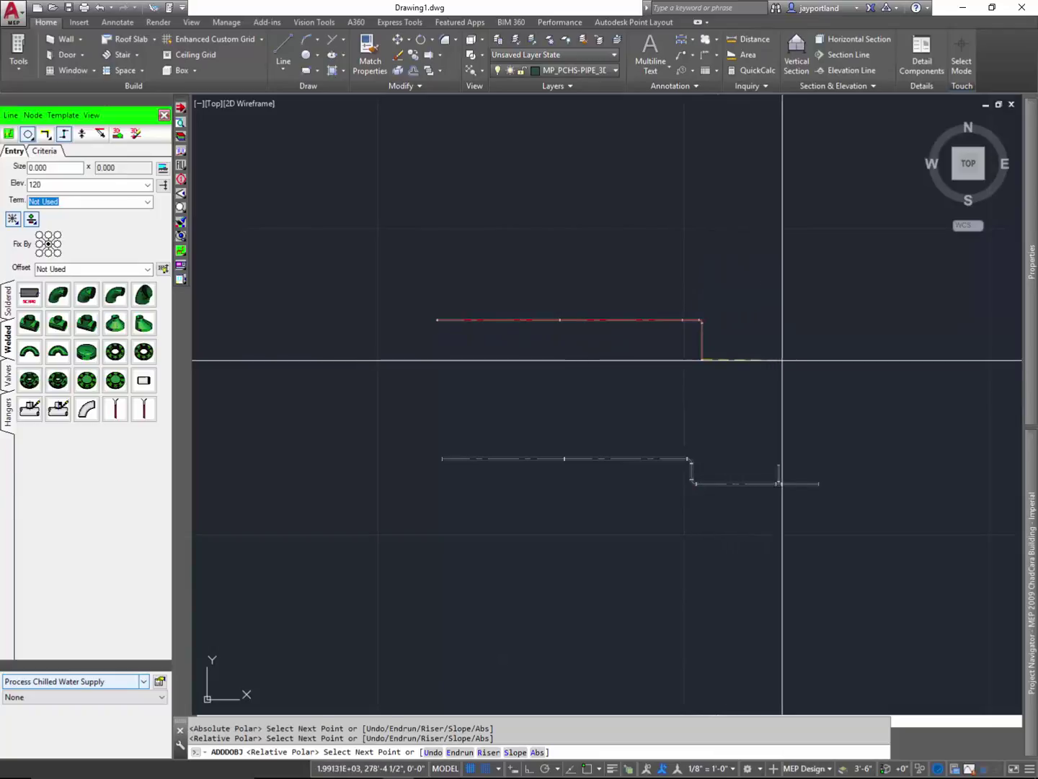
{"action": "left_click", "coordinate": [828, 359]}
{"action": "right_click", "coordinate": [868, 369]}
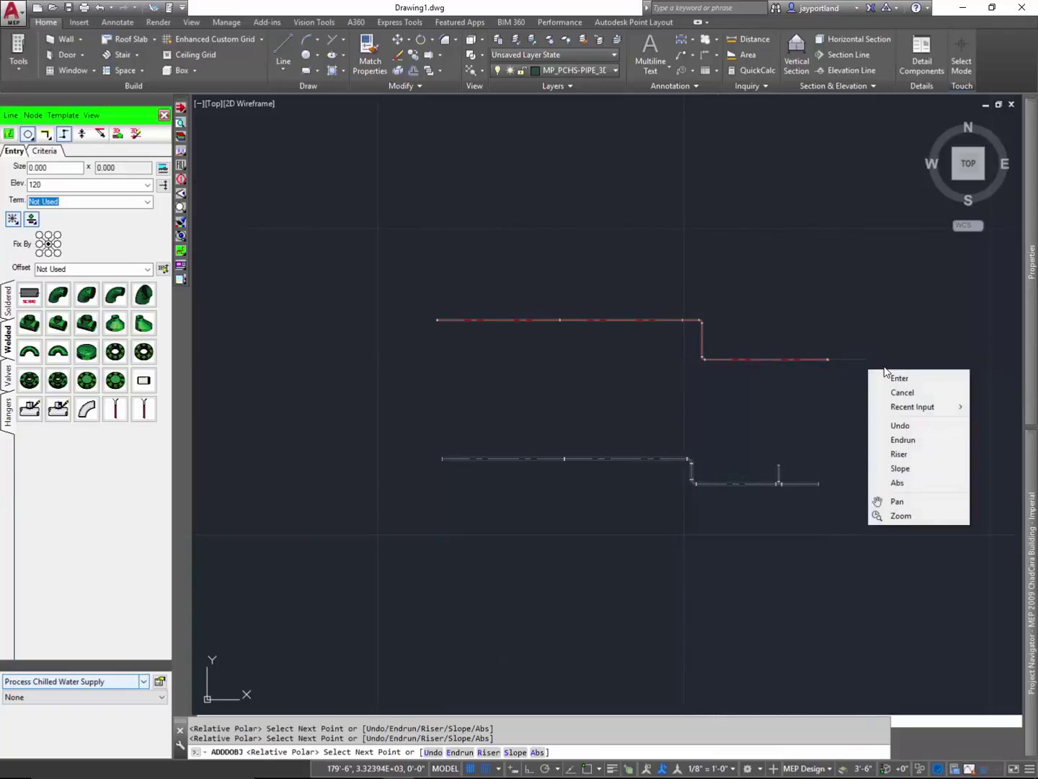
{"action": "left_click", "coordinate": [883, 374]}
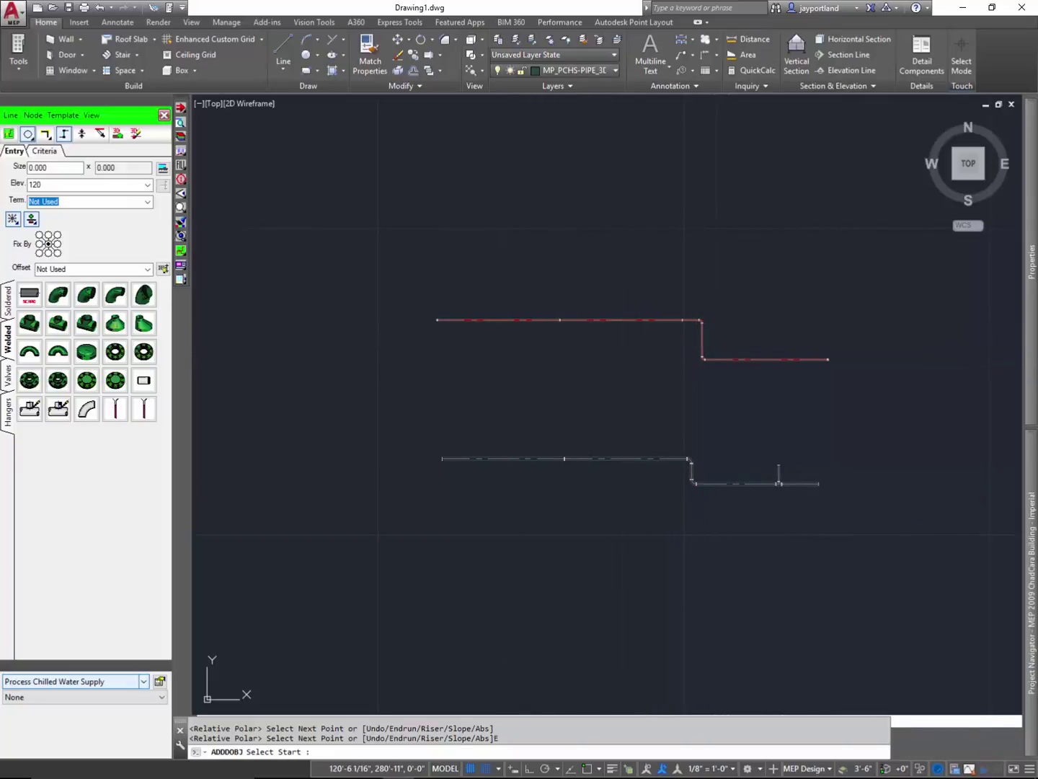
{"action": "key", "text": "Escape"}
Select the whole unsized stepped run north of the original piping and erase it
{"action": "left_click", "coordinate": [420, 288]}
{"action": "left_click", "coordinate": [844, 380]}
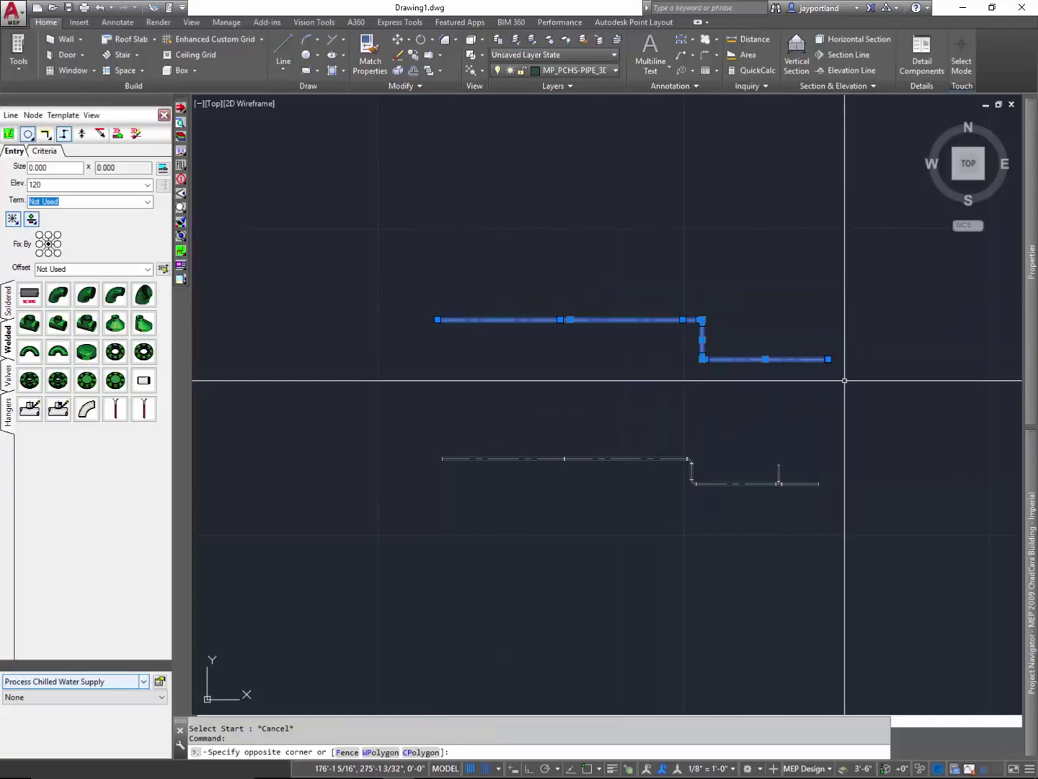
{"action": "key", "text": "Delete"}
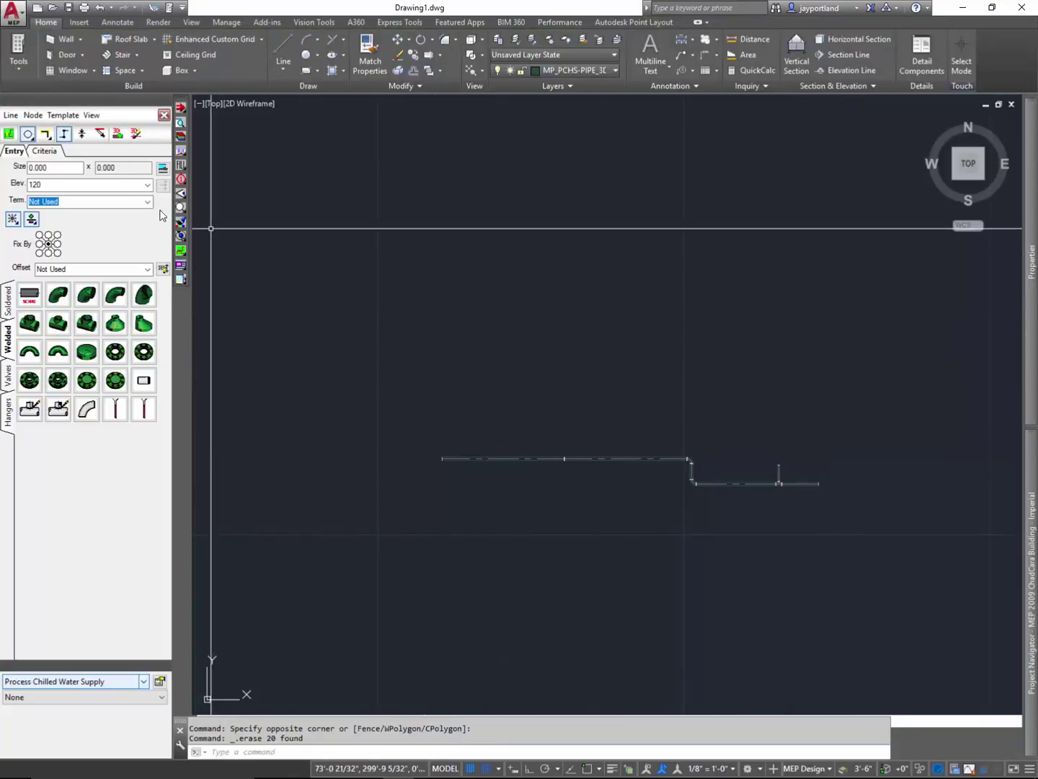
Draw a size 6 design line at elevation 120 north of the existing run, going east, south and east, and end the run
{"action": "left_click", "coordinate": [66, 167]}
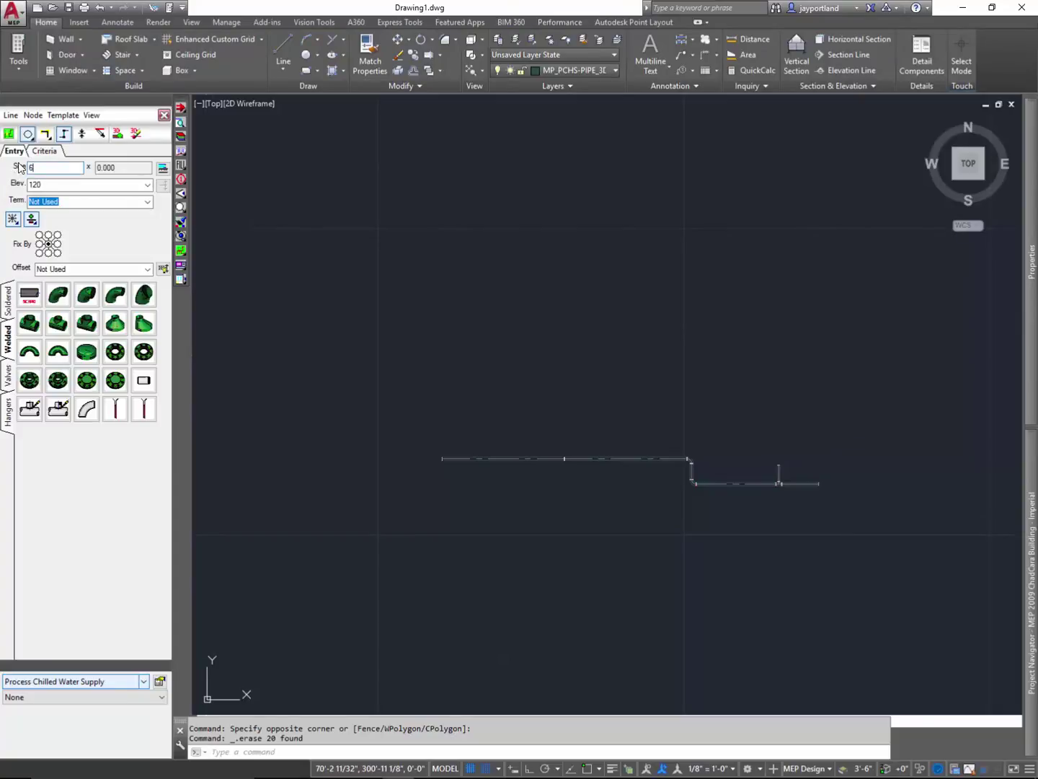
{"action": "double_click", "coordinate": [81, 184]}
{"action": "left_click", "coordinate": [9, 134]}
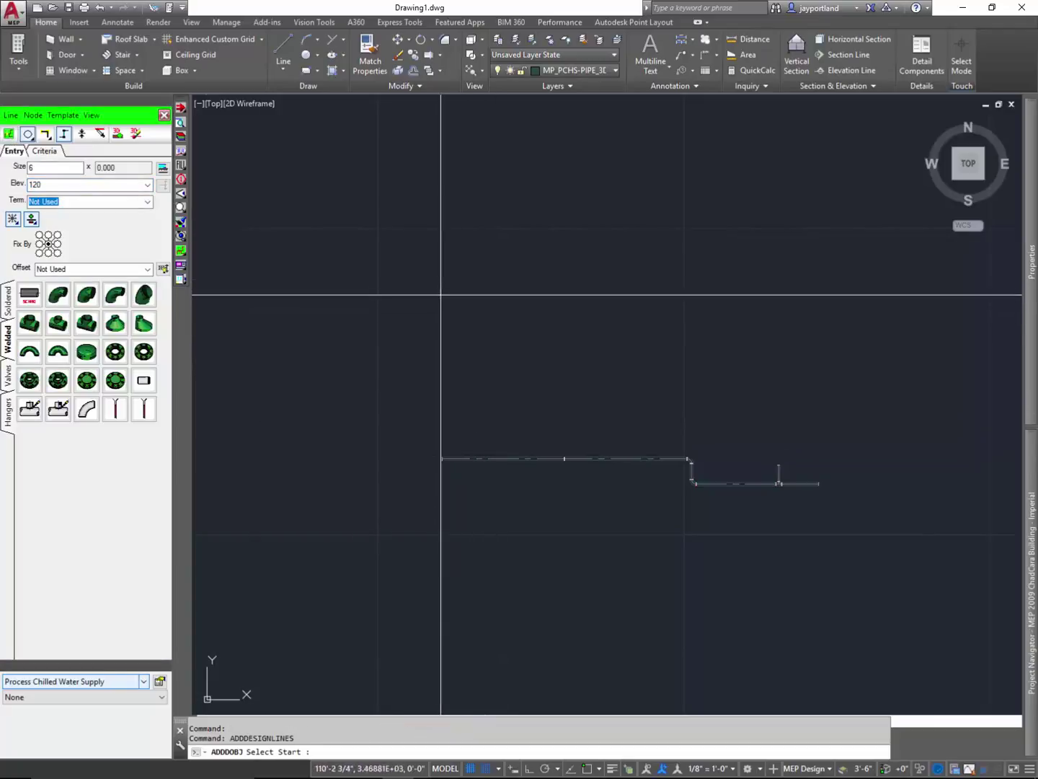
{"action": "left_click", "coordinate": [440, 309]}
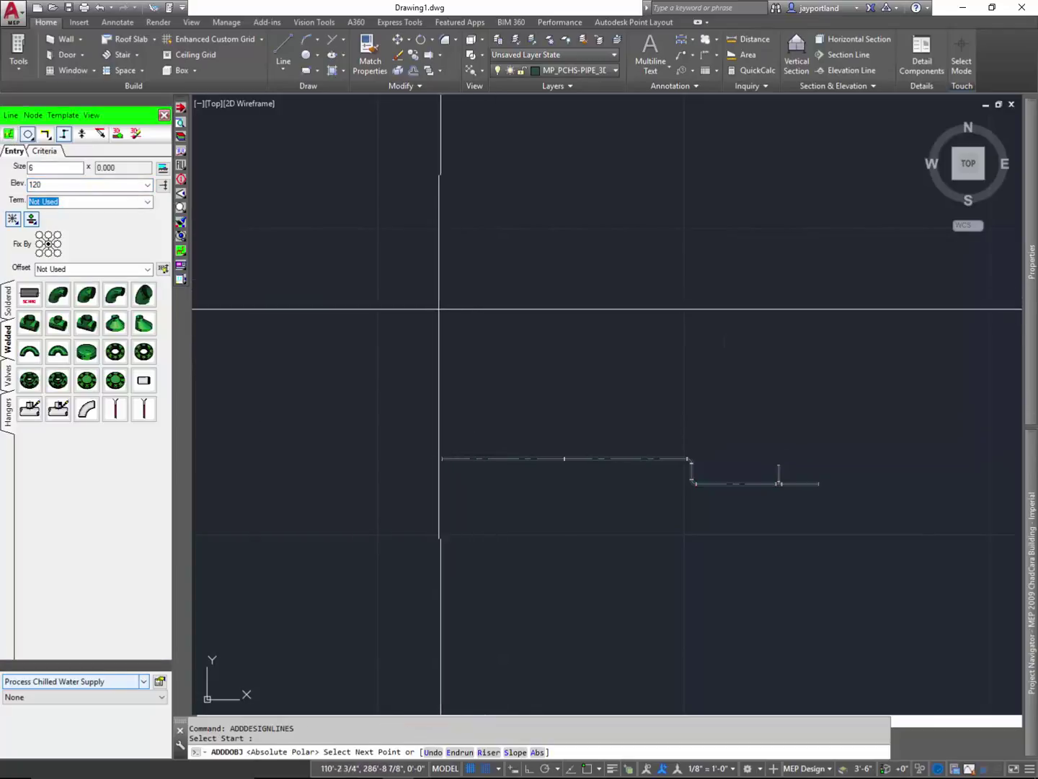
{"action": "left_click", "coordinate": [691, 309]}
{"action": "left_click", "coordinate": [691, 342]}
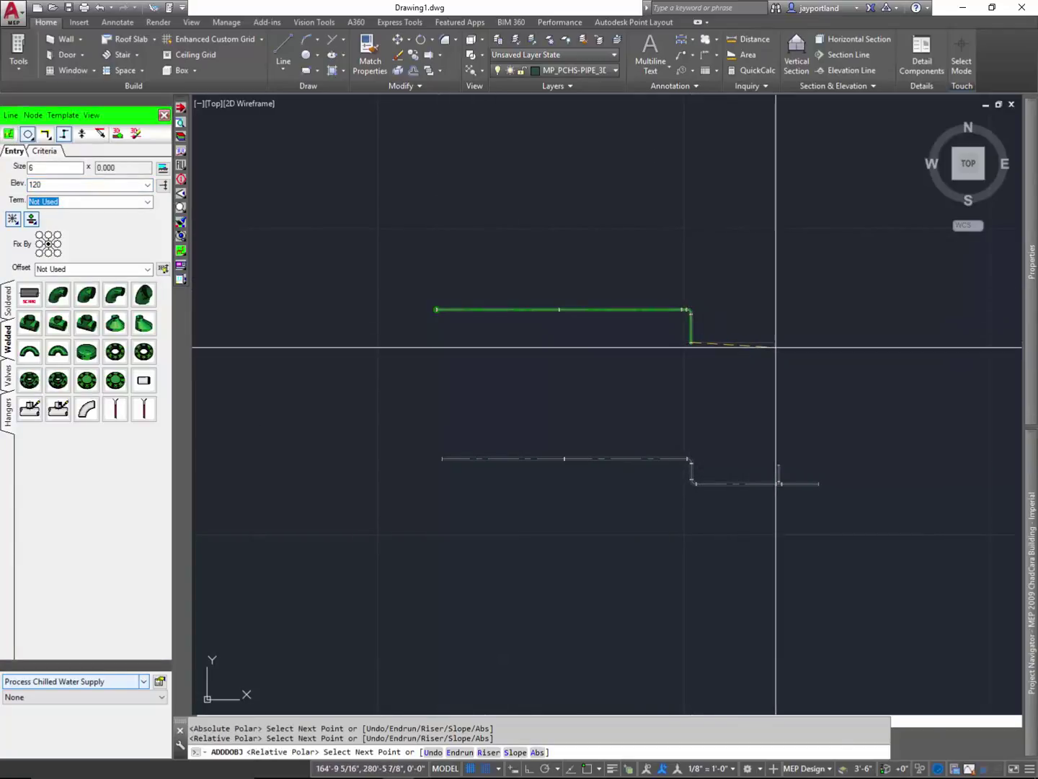
{"action": "left_click", "coordinate": [825, 343]}
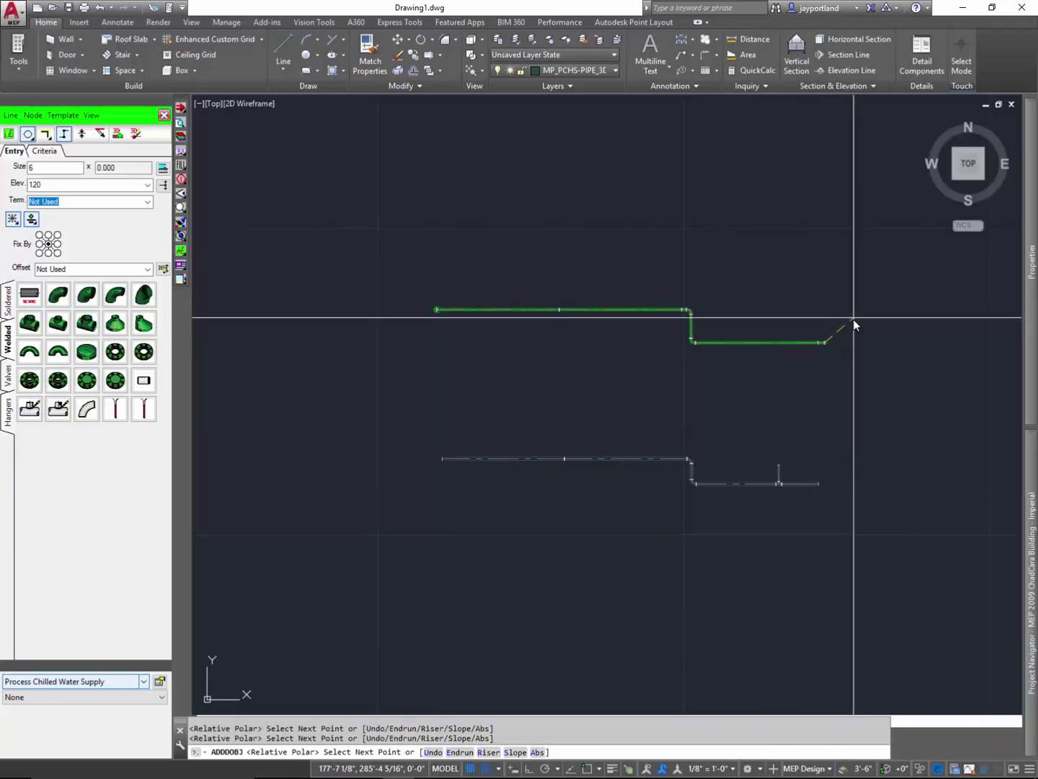
{"action": "right_click", "coordinate": [854, 319]}
{"action": "left_click", "coordinate": [865, 327]}
Examine the pipes and welds filled along the new design line, especially the lower east-running pipe and its short end piece
{"action": "scroll", "coordinate": [804, 328], "scroll_direction": "up", "scroll_amount": 4}
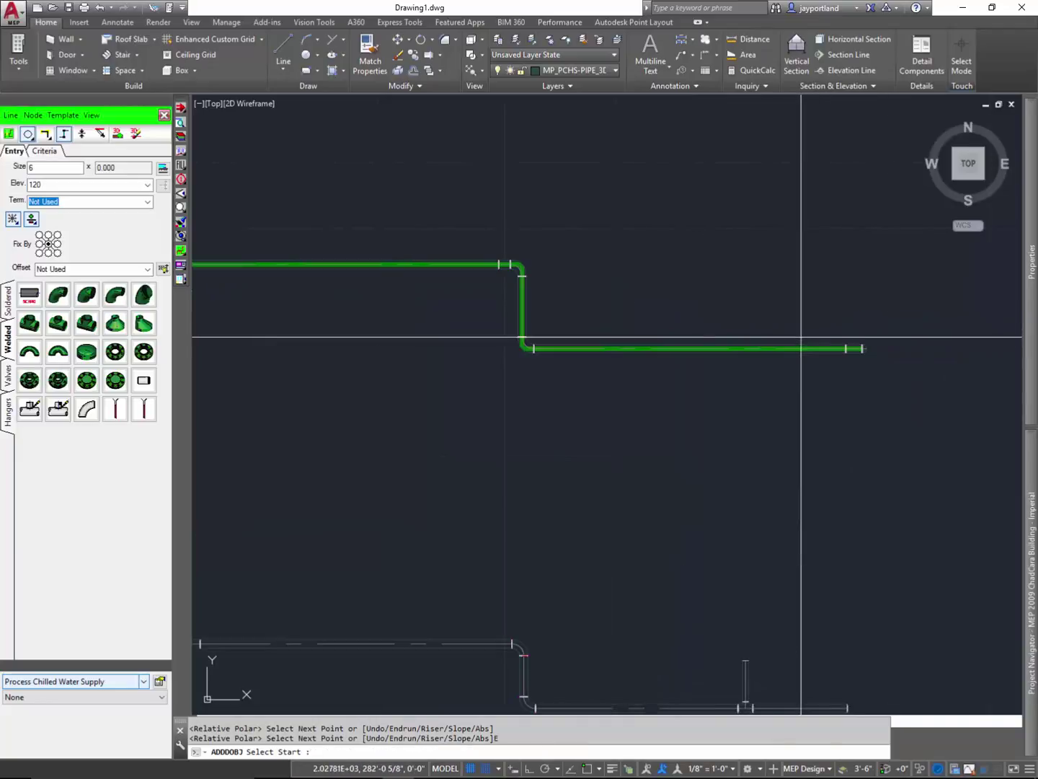
{"action": "scroll", "coordinate": [789, 346], "scroll_direction": "up", "scroll_amount": 2}
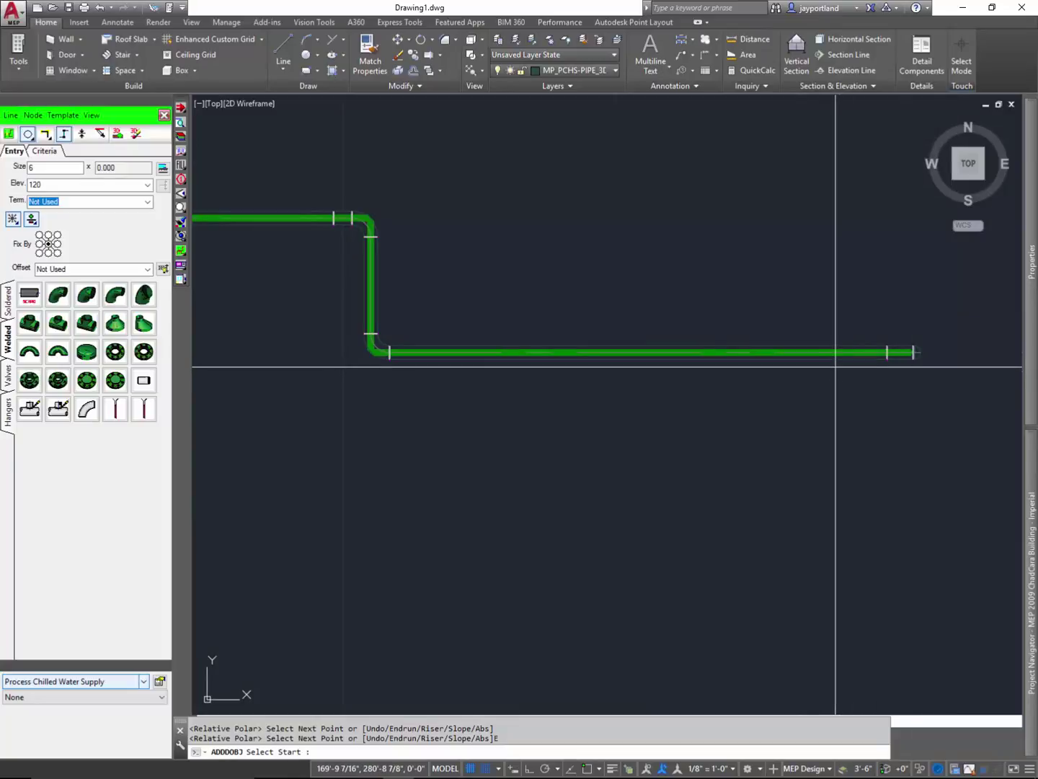
{"action": "scroll", "coordinate": [836, 366], "scroll_direction": "up", "scroll_amount": 2}
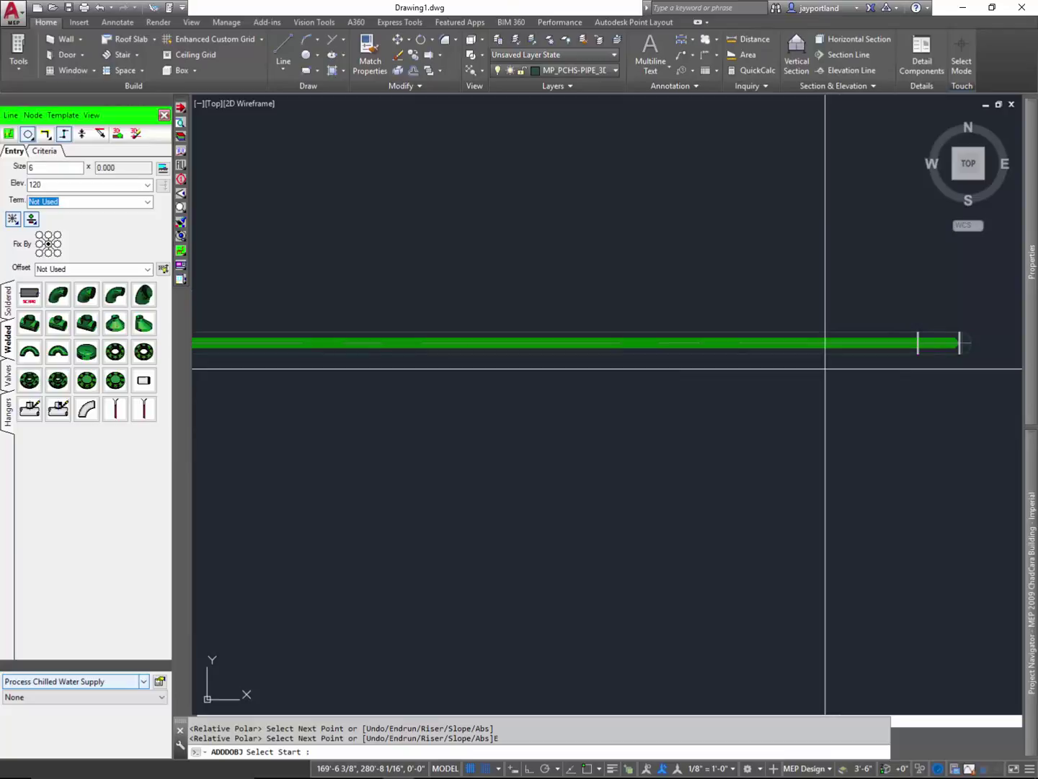
{"action": "key", "text": "Escape"}
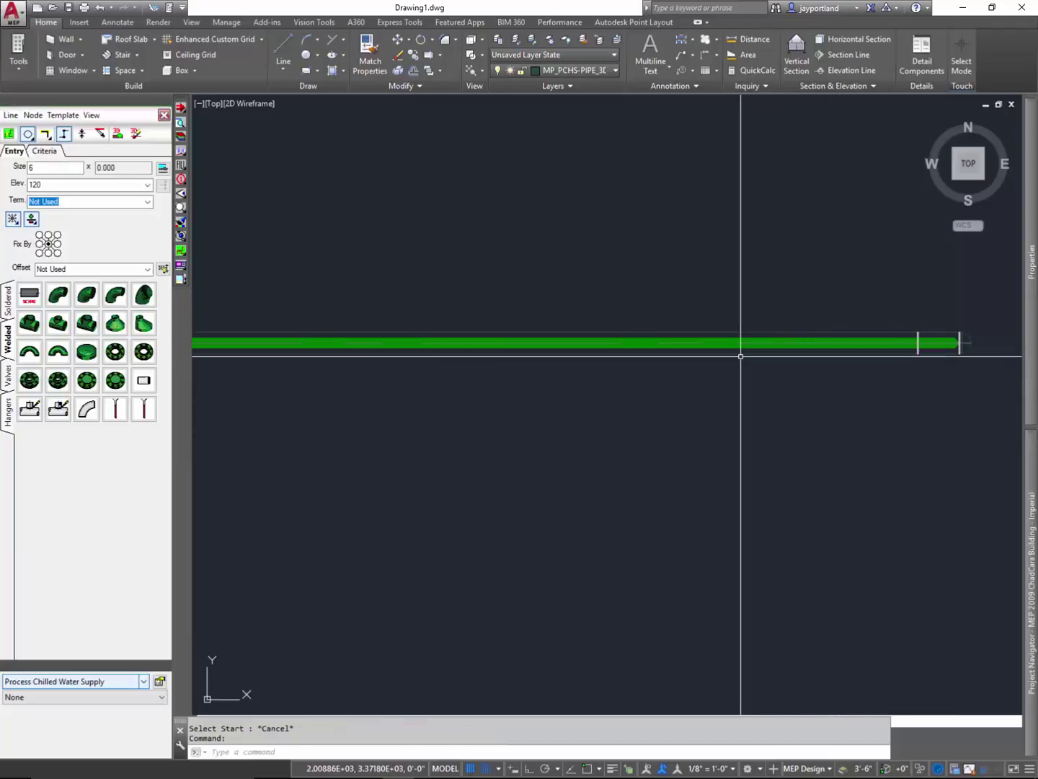
{"action": "left_click", "coordinate": [732, 358]}
{"action": "scroll", "coordinate": [733, 361], "scroll_direction": "down", "scroll_amount": 4}
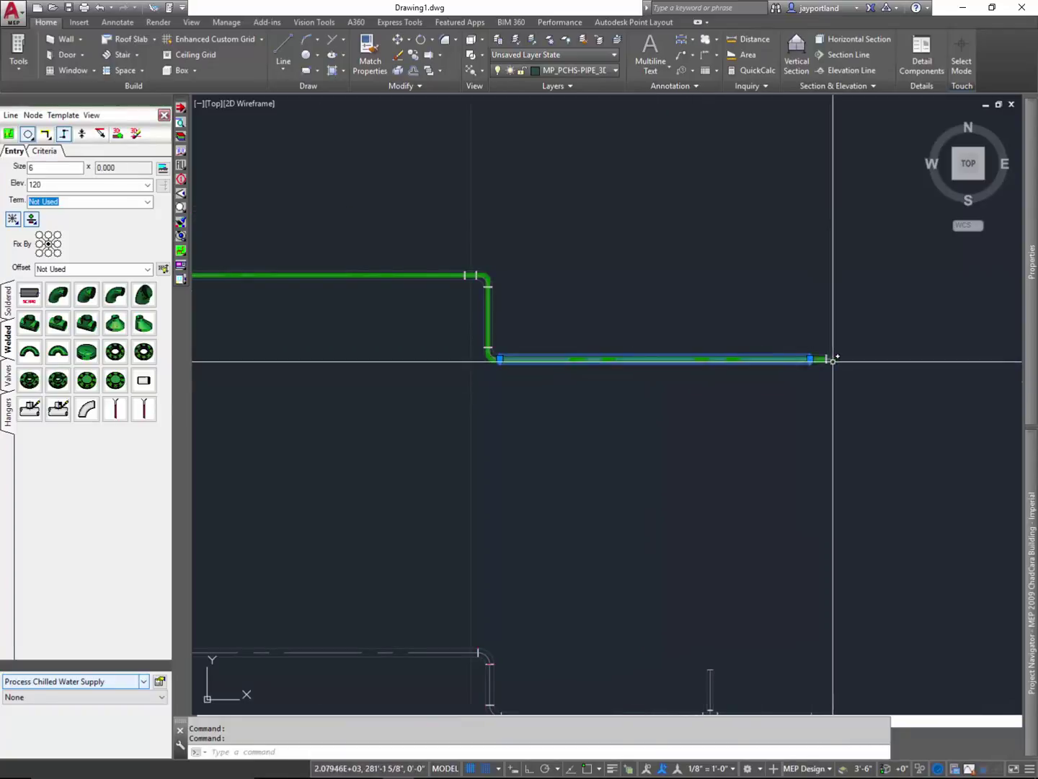
{"action": "key", "text": "Escape"}
{"action": "scroll", "coordinate": [829, 372], "scroll_direction": "up", "scroll_amount": 2}
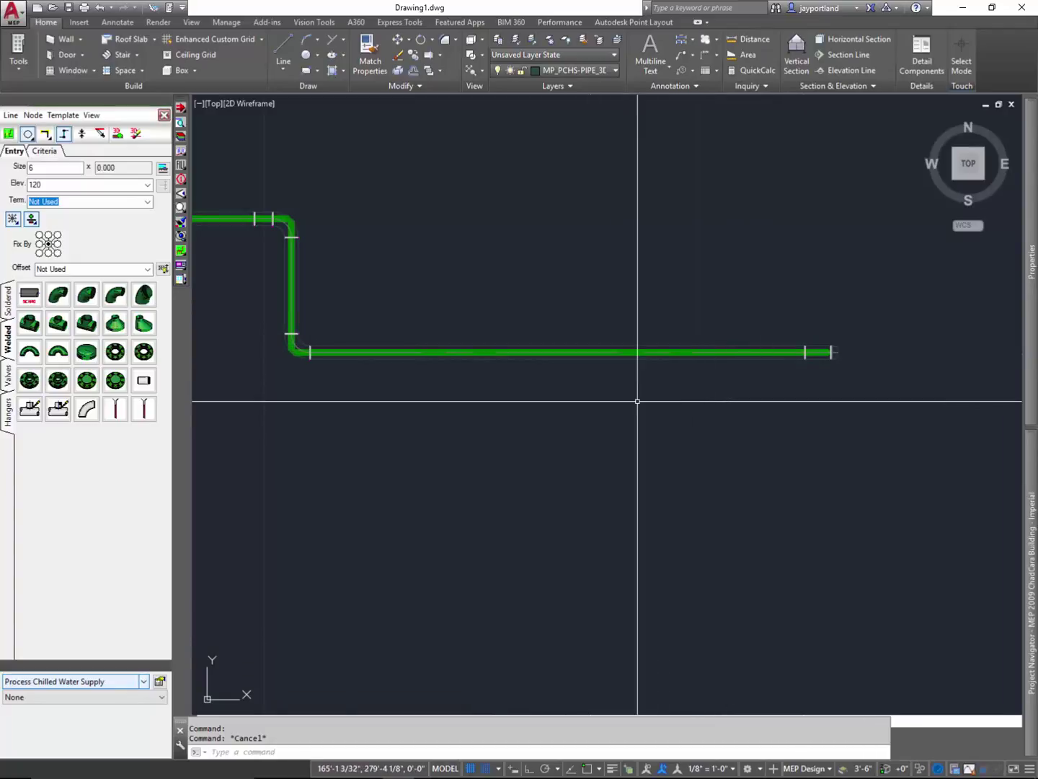
Draw a size 6 branch design line north from the nearest point on the lower east-running pipe and end the run
{"action": "left_click", "coordinate": [8, 135]}
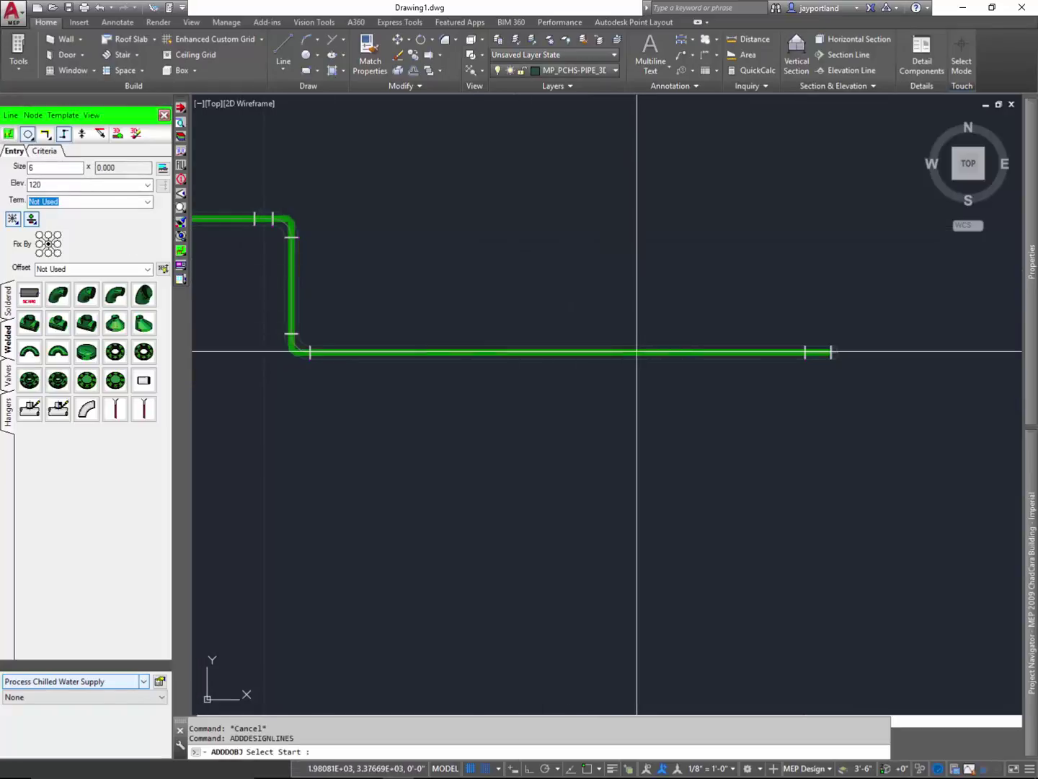
{"action": "right_click", "coordinate": [641, 273], "text": "shift"}
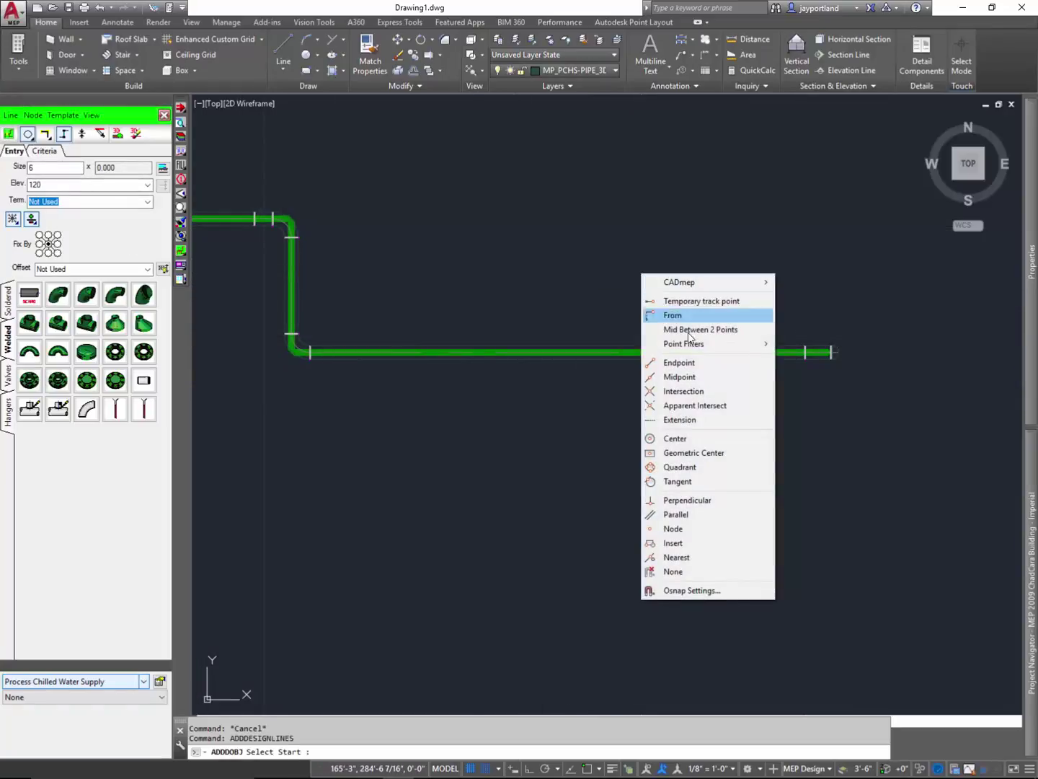
{"action": "left_click", "coordinate": [714, 557]}
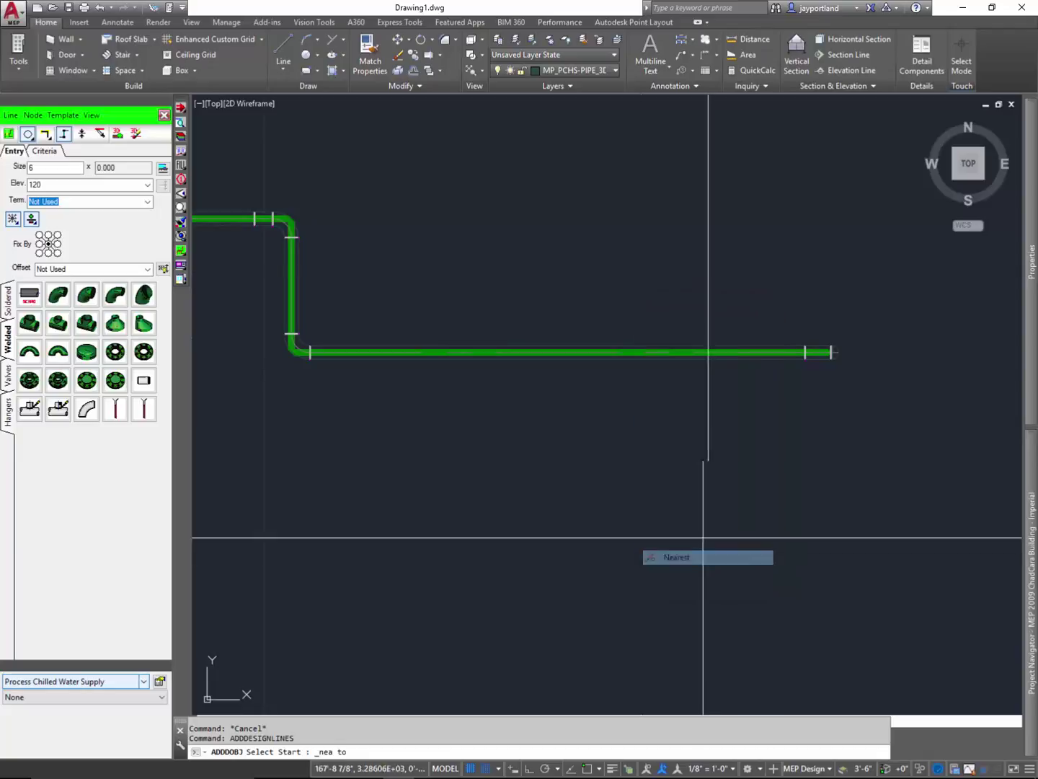
{"action": "left_click", "coordinate": [635, 352]}
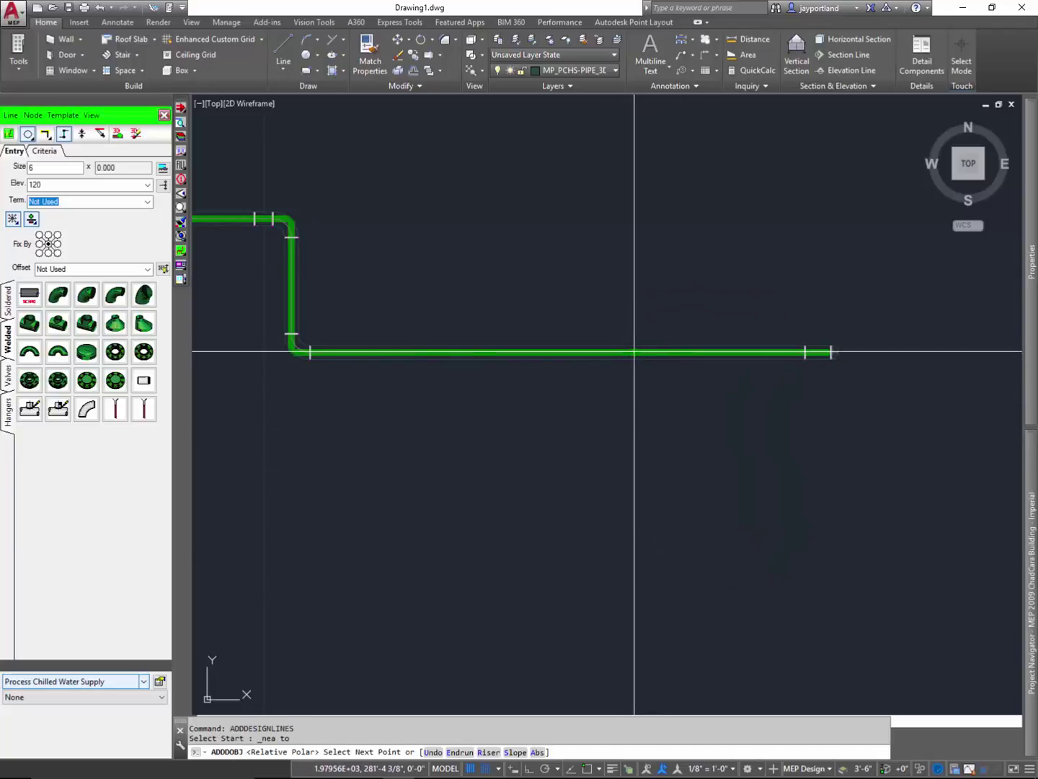
{"action": "left_click", "coordinate": [633, 174]}
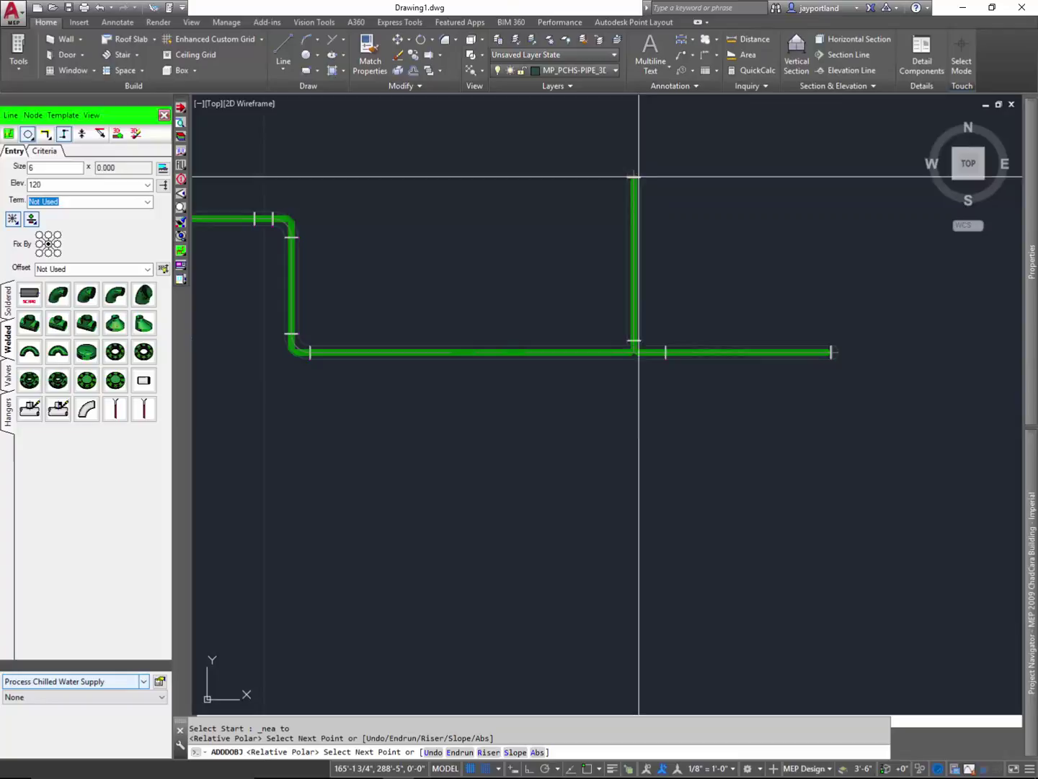
{"action": "right_click", "coordinate": [688, 173]}
{"action": "left_click", "coordinate": [716, 243]}
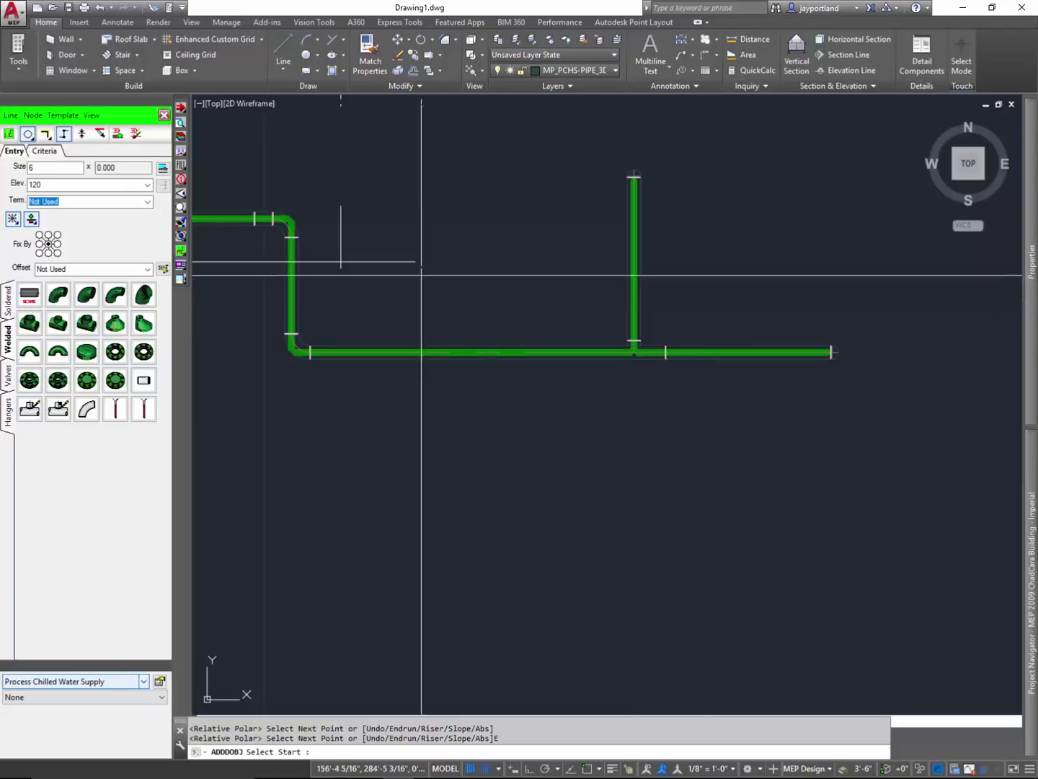
Draw a size 4 branch design line south from the lower east-running pipe, west of the north branch, and end the run
{"action": "left_click_drag", "start_coordinate": [42, 167], "coordinate": [28, 168]}
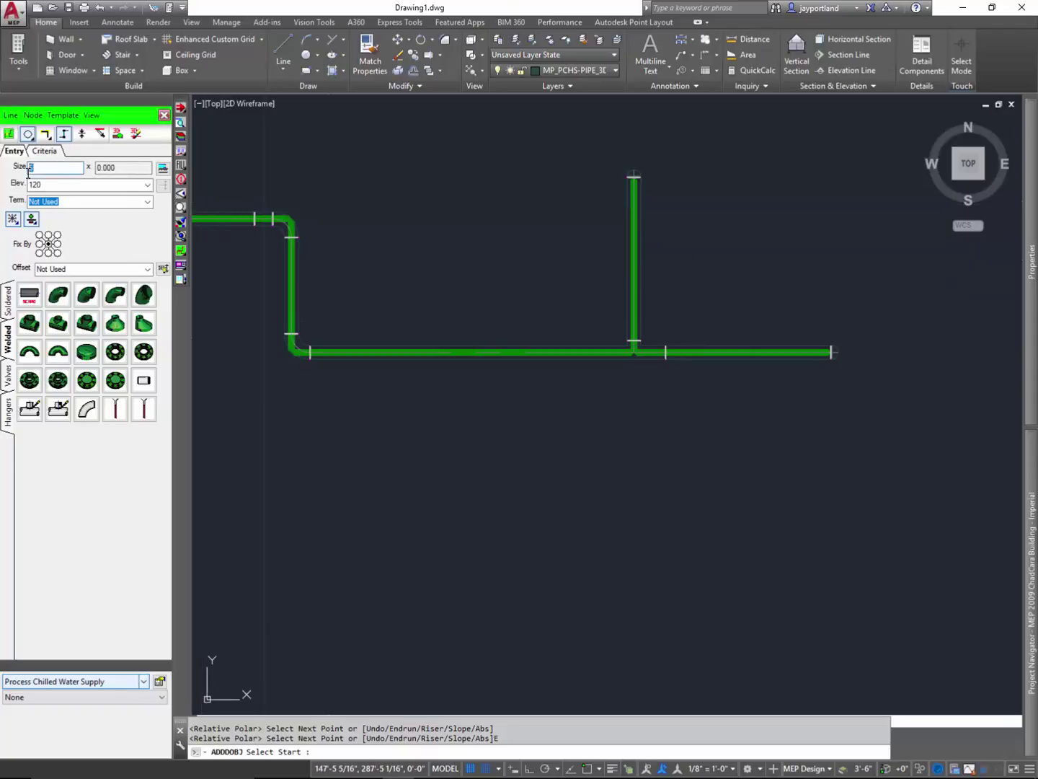
{"action": "left_click", "coordinate": [9, 135]}
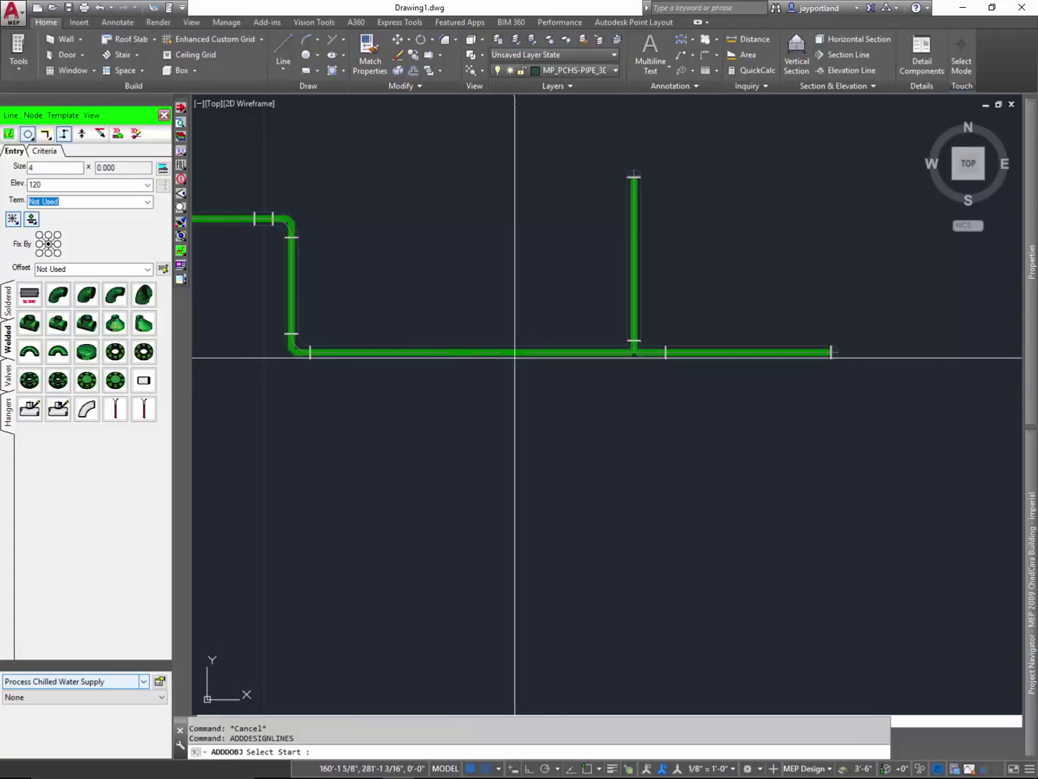
{"action": "right_click", "coordinate": [505, 282], "text": "shift"}
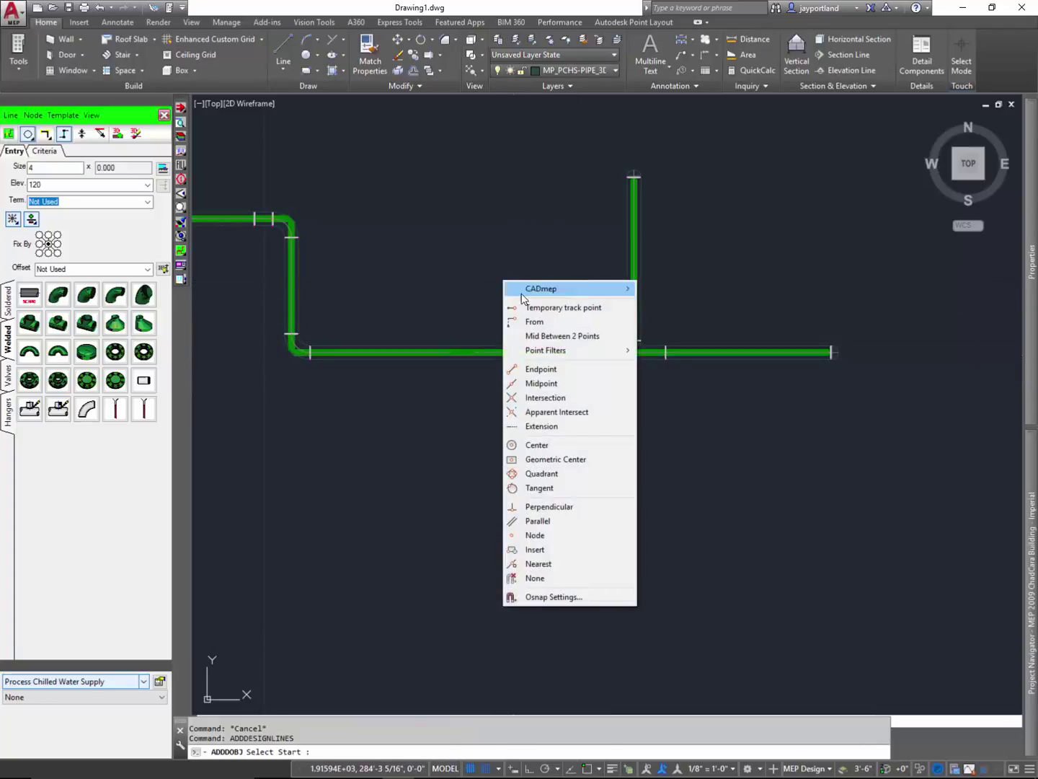
{"action": "left_click", "coordinate": [566, 563]}
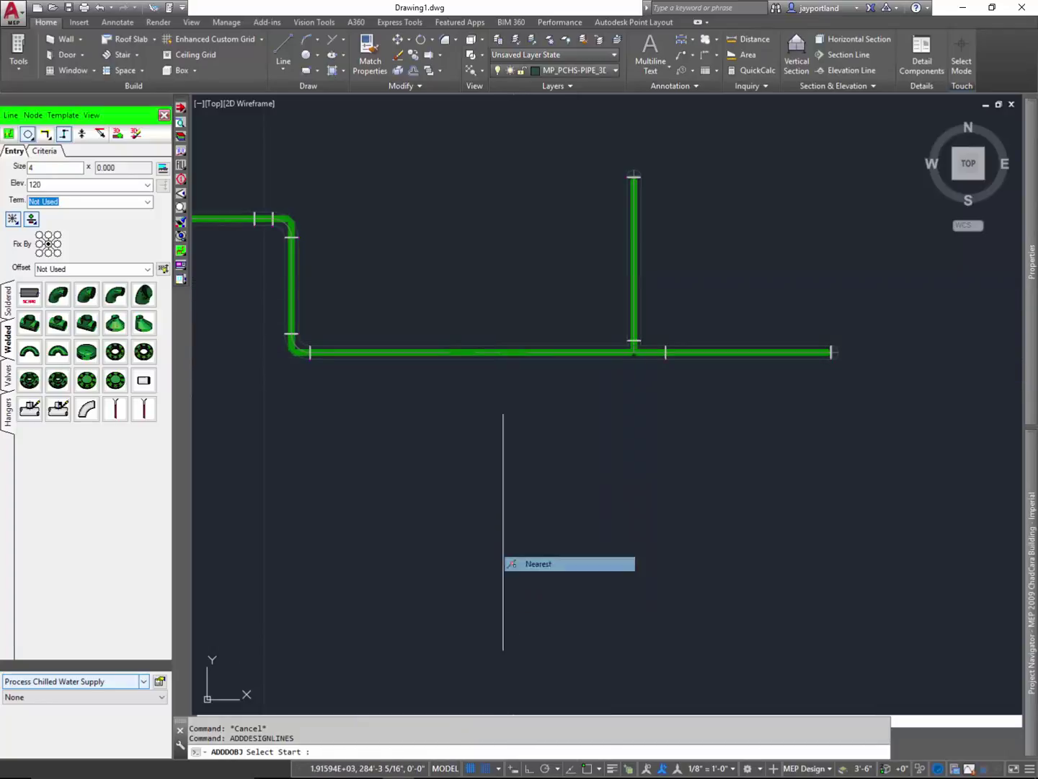
{"action": "left_click", "coordinate": [510, 353]}
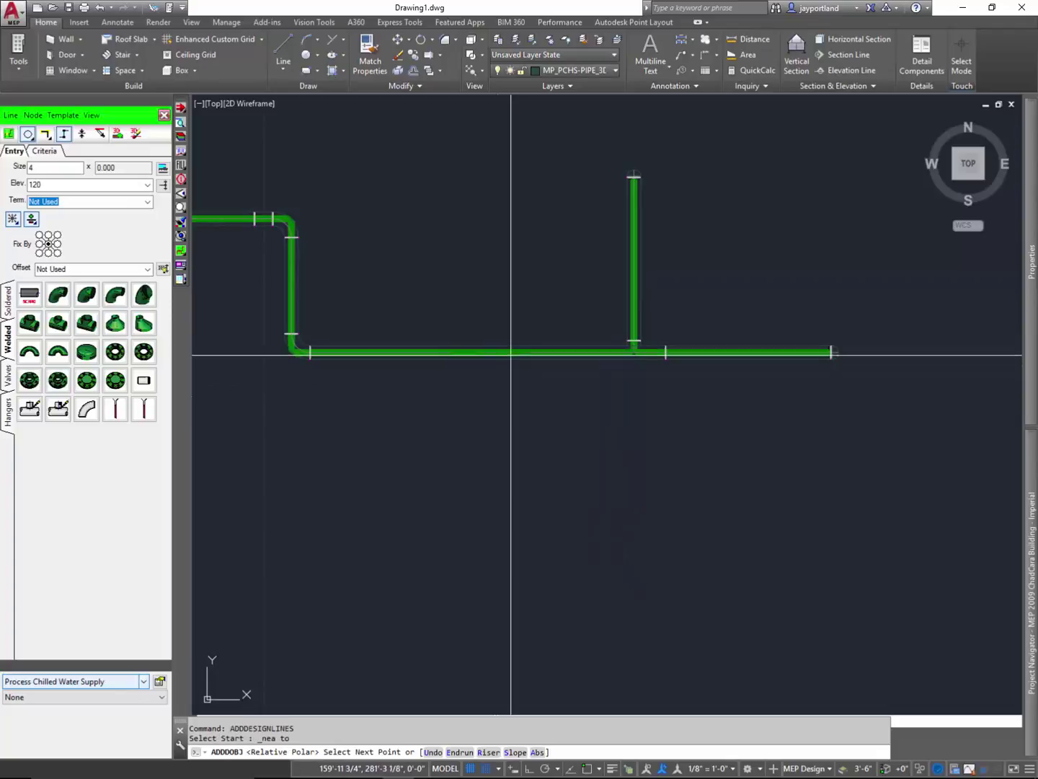
{"action": "left_click", "coordinate": [509, 452]}
{"action": "right_click", "coordinate": [574, 457]}
{"action": "left_click", "coordinate": [603, 465]}
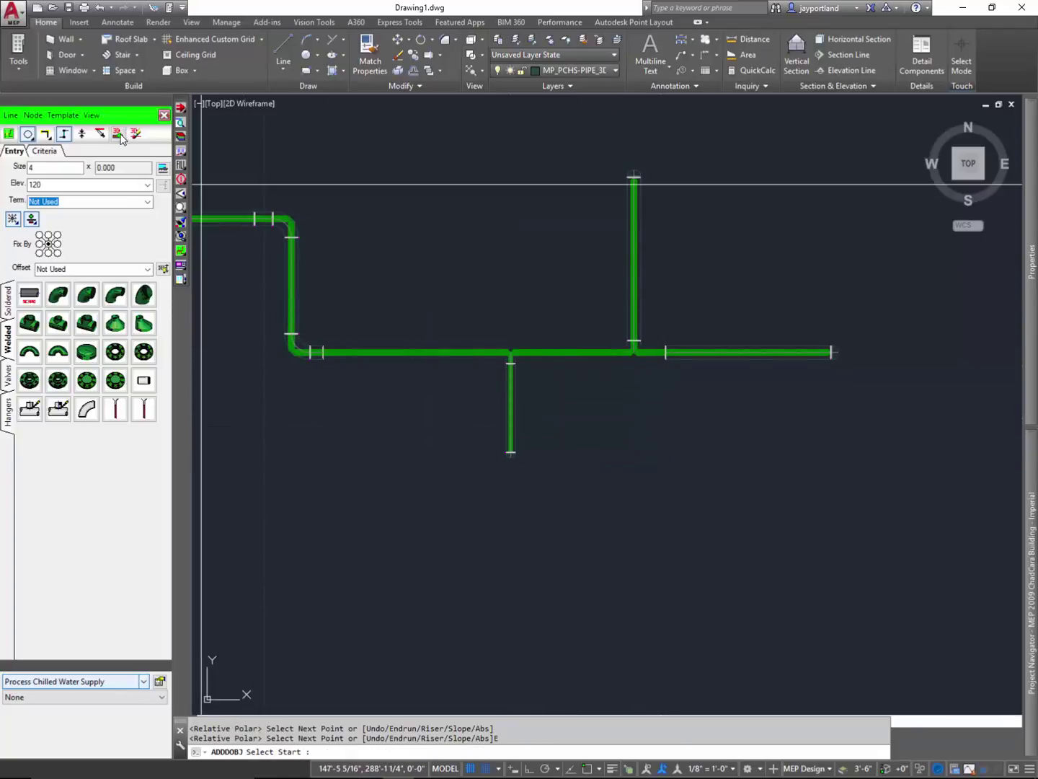
{"action": "key", "text": "Escape"}
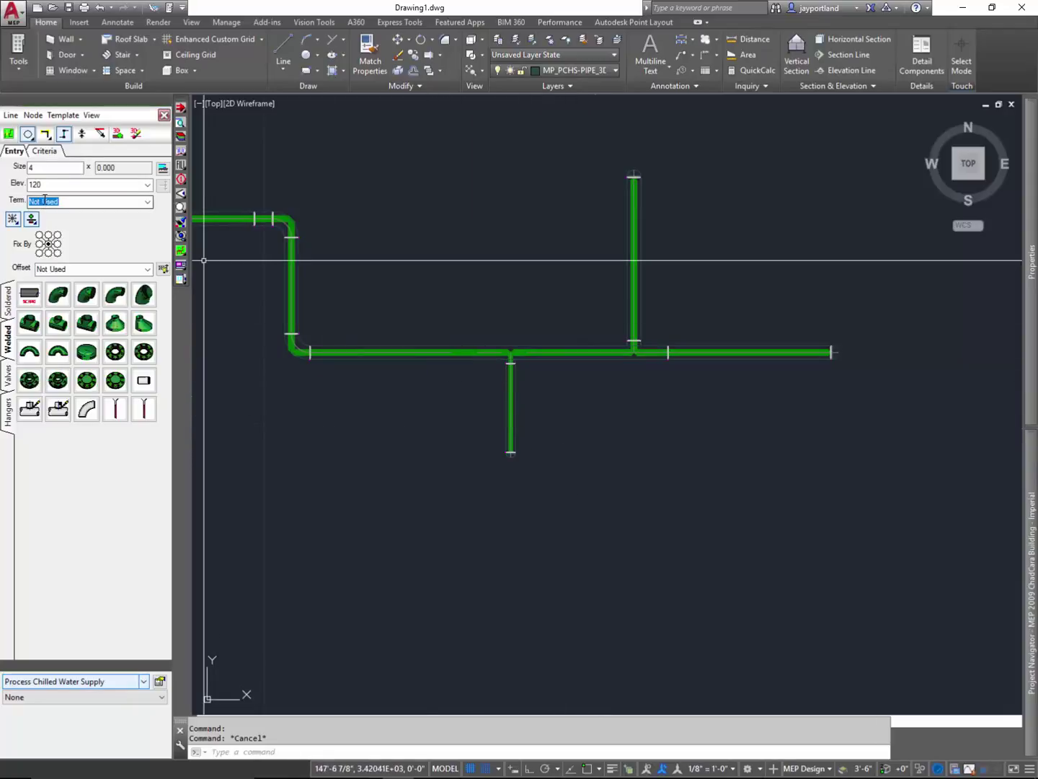
Place the 1550 gate valve on the lower east-running line between the elbow and the south branch, and fill the design line
{"action": "left_click", "coordinate": [9, 376]}
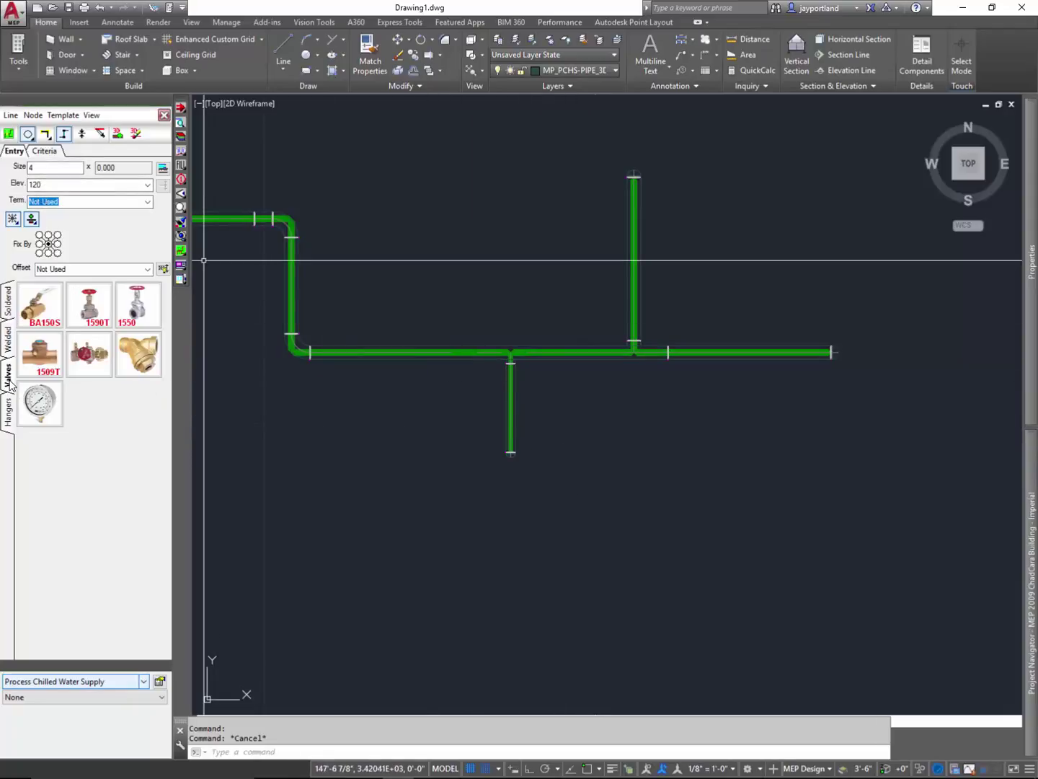
{"action": "left_click", "coordinate": [139, 305]}
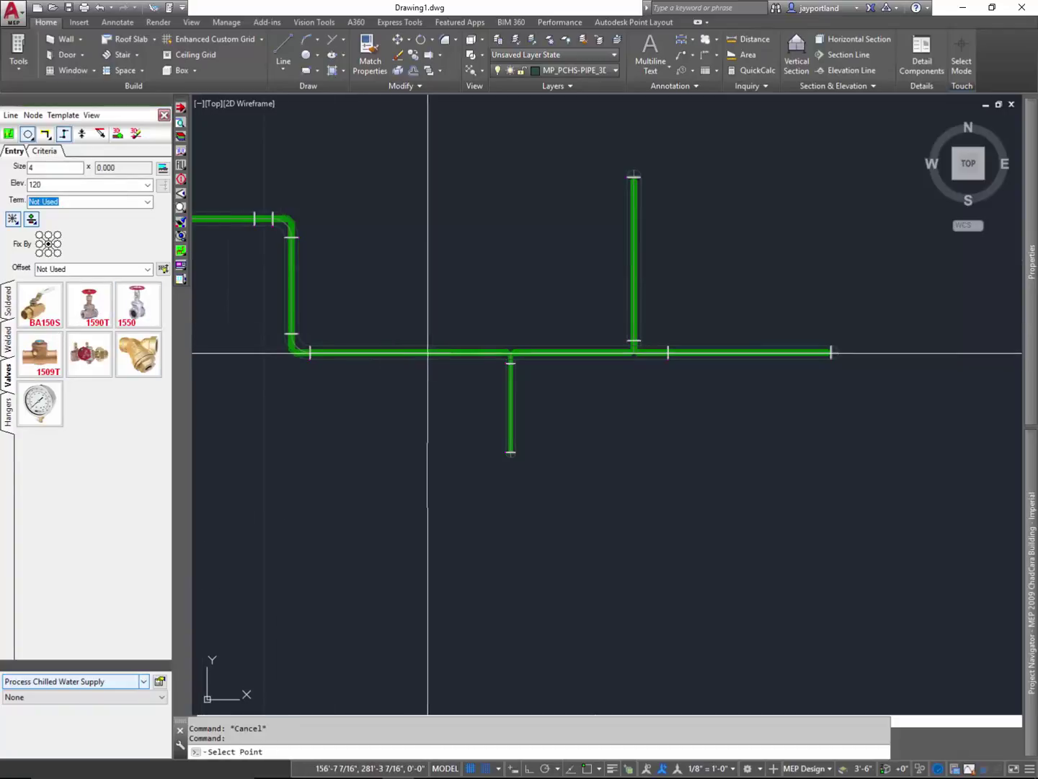
{"action": "right_click", "coordinate": [445, 243], "text": "shift"}
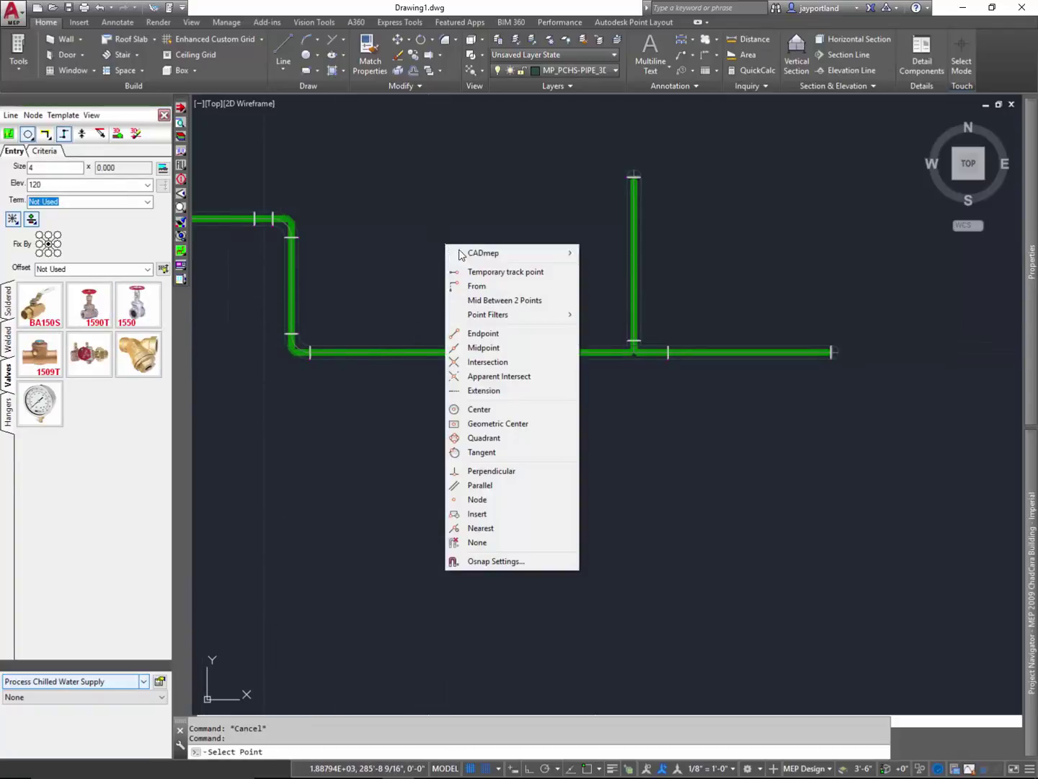
{"action": "left_click", "coordinate": [499, 529]}
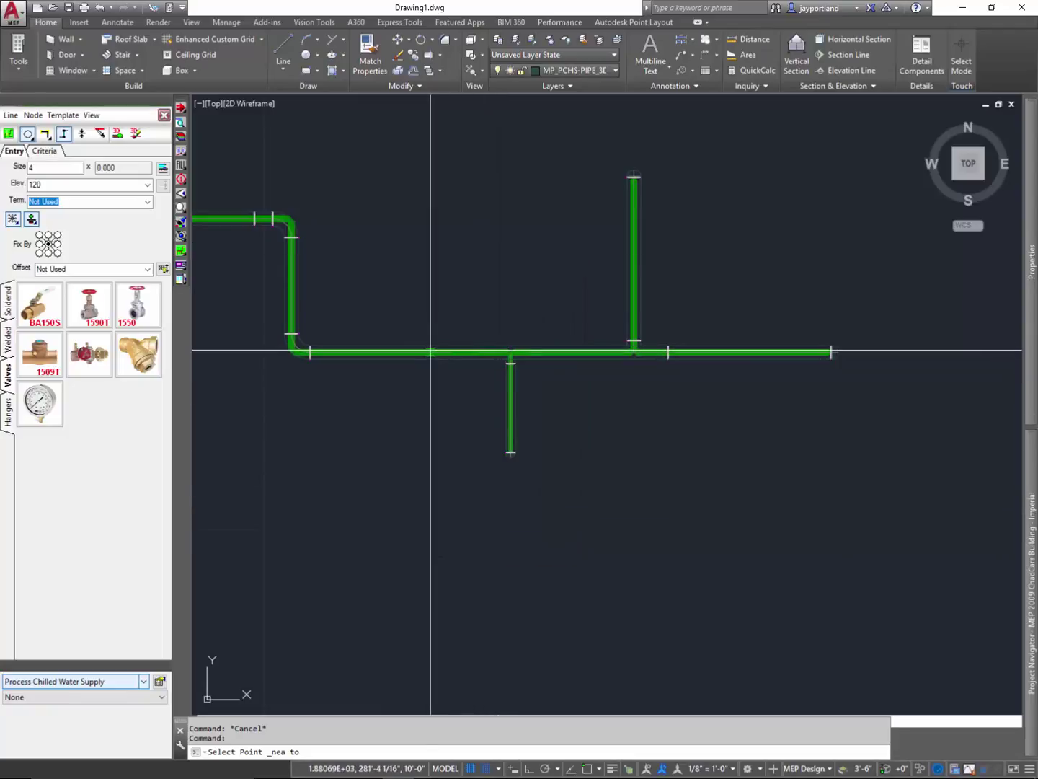
{"action": "left_click", "coordinate": [430, 352]}
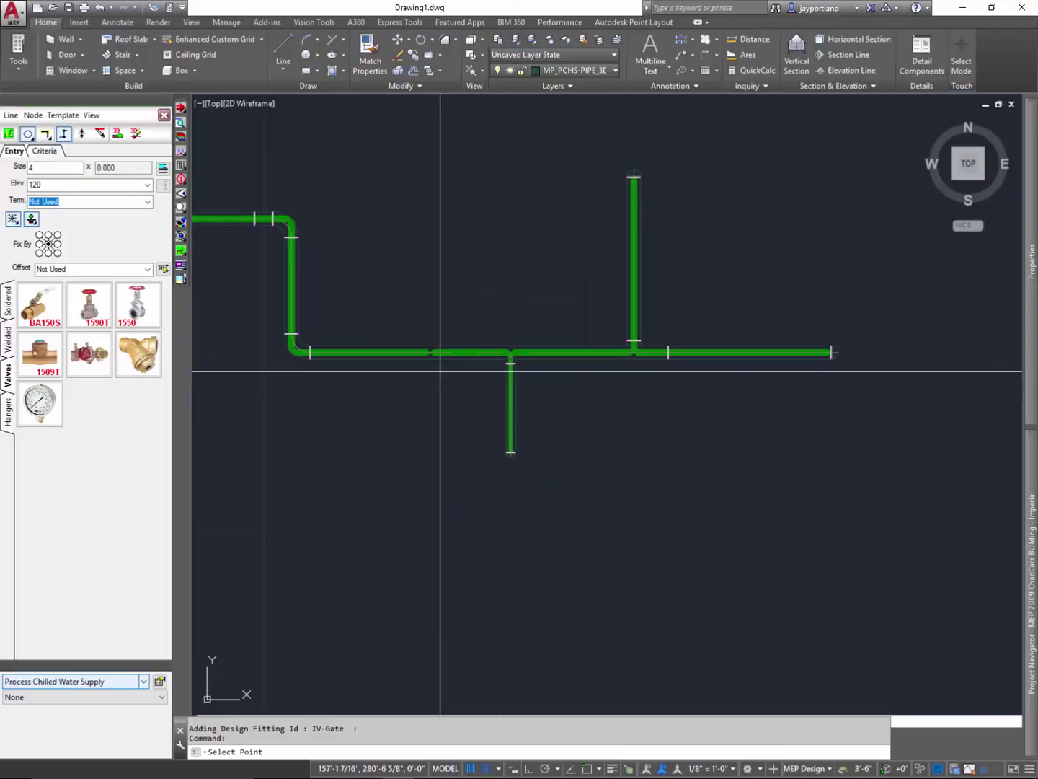
{"action": "scroll", "coordinate": [441, 372], "scroll_direction": "up", "scroll_amount": 2}
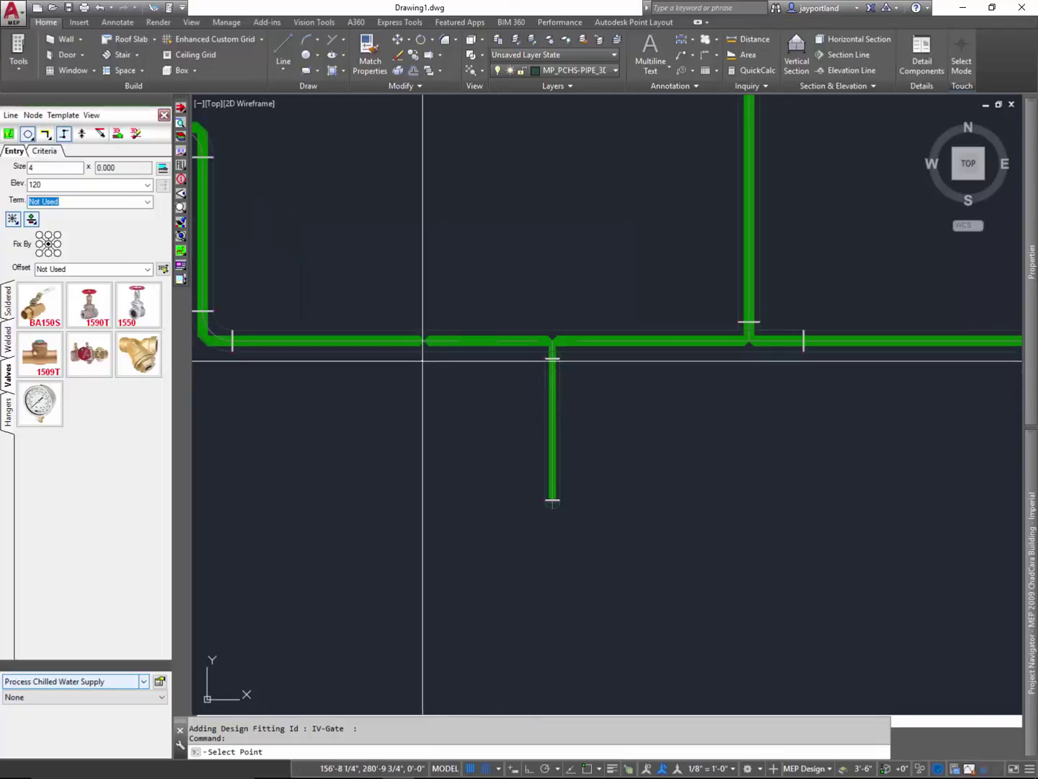
{"action": "key", "text": "Escape"}
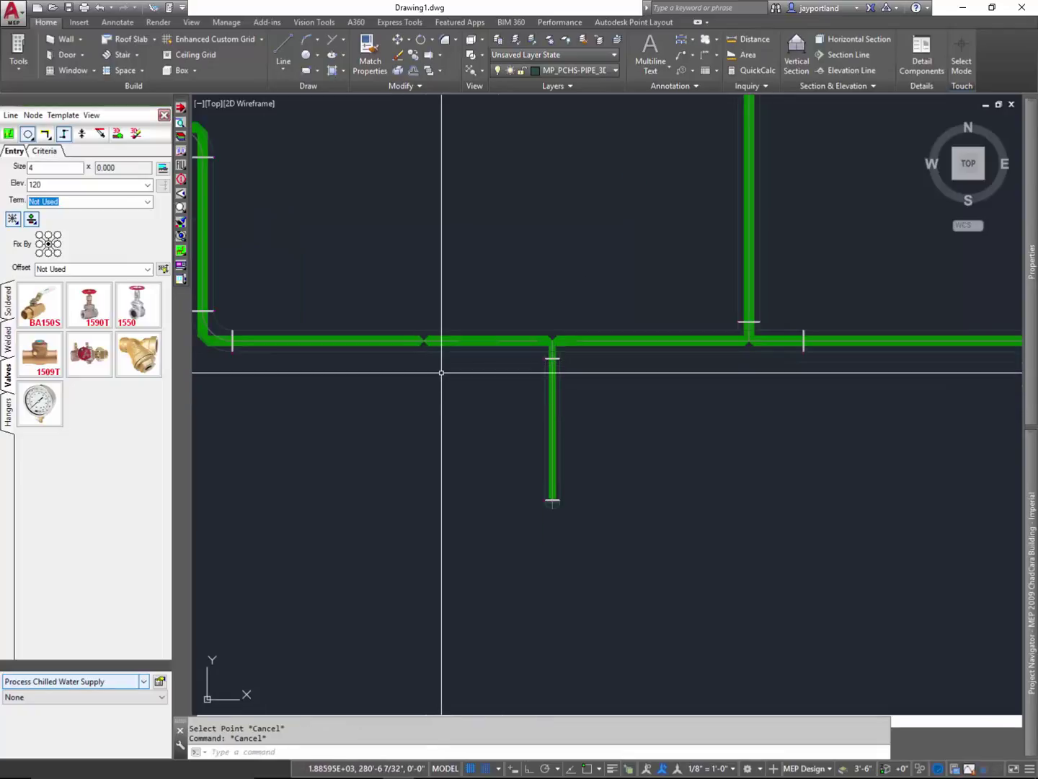
{"action": "left_click", "coordinate": [119, 135]}
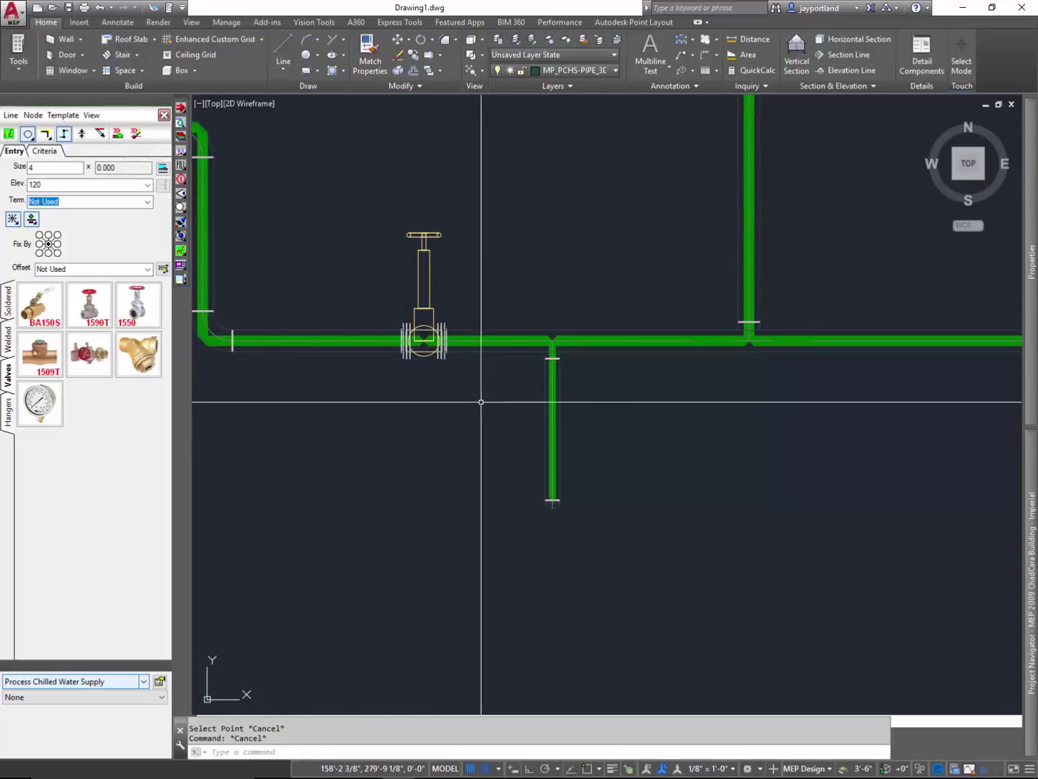
Remove the filled 3D parts from the design line network and fill it again
{"action": "left_click", "coordinate": [136, 135]}
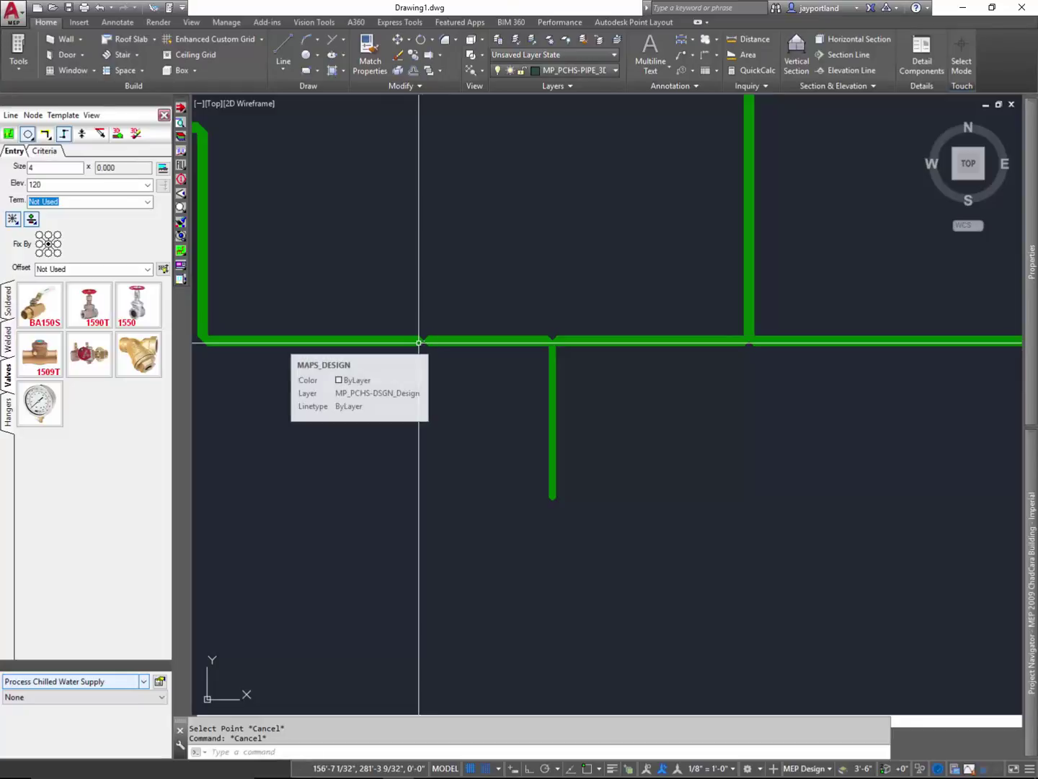
{"action": "left_click", "coordinate": [118, 134]}
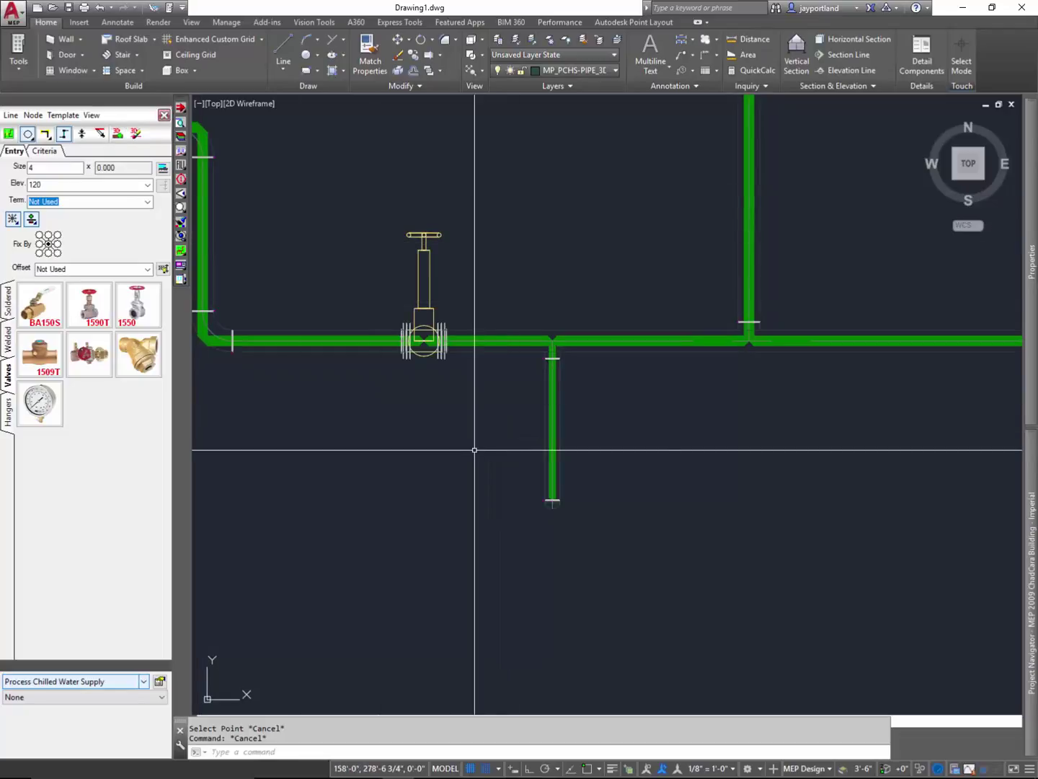
{"action": "scroll", "coordinate": [474, 450], "scroll_direction": "down", "scroll_amount": 5}
{"action": "middle_click_drag", "start_coordinate": [561, 521], "coordinate": [679, 501]}
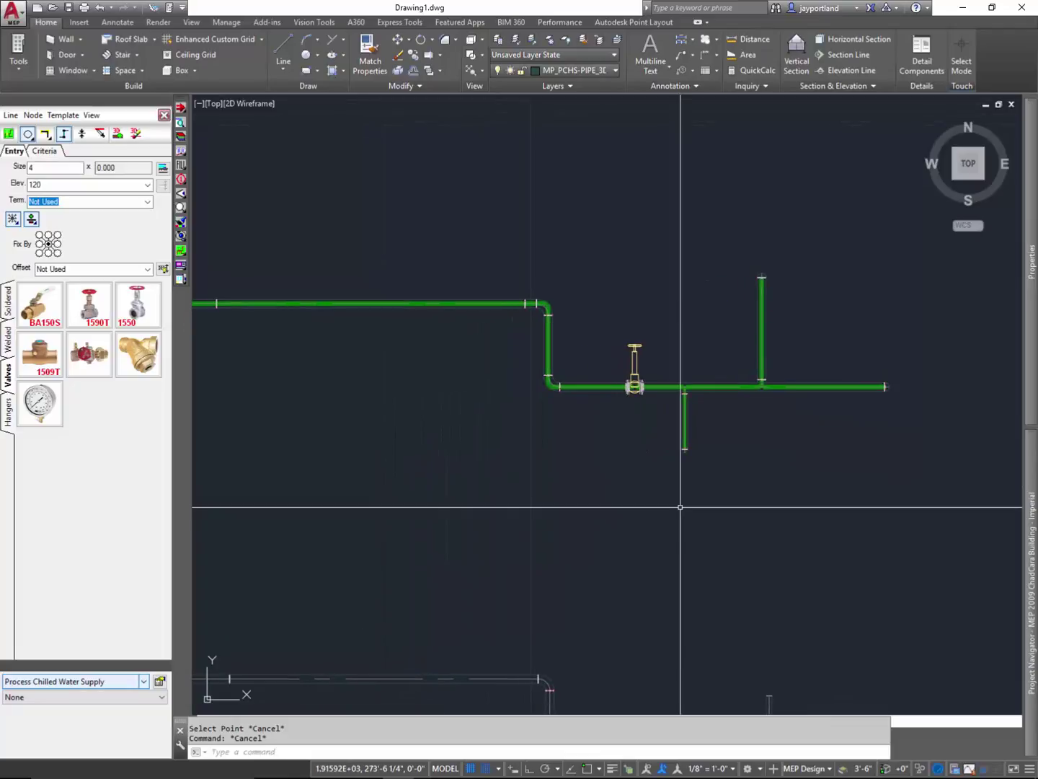
{"action": "scroll", "coordinate": [681, 504], "scroll_direction": "down", "scroll_amount": 2}
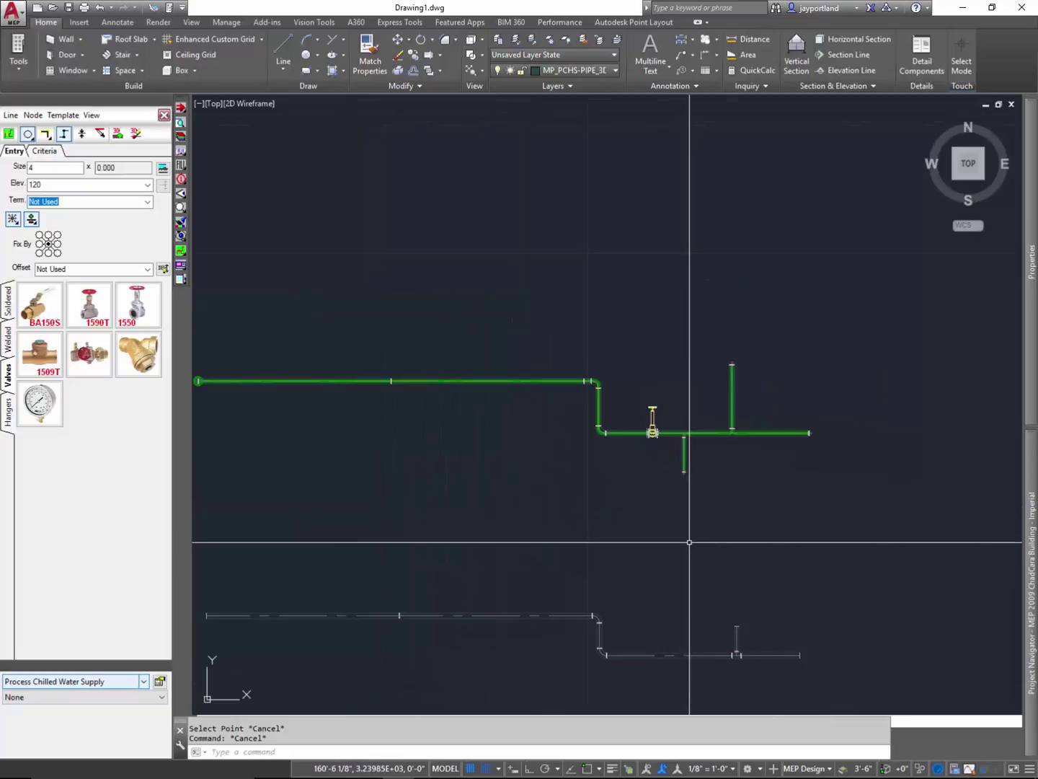